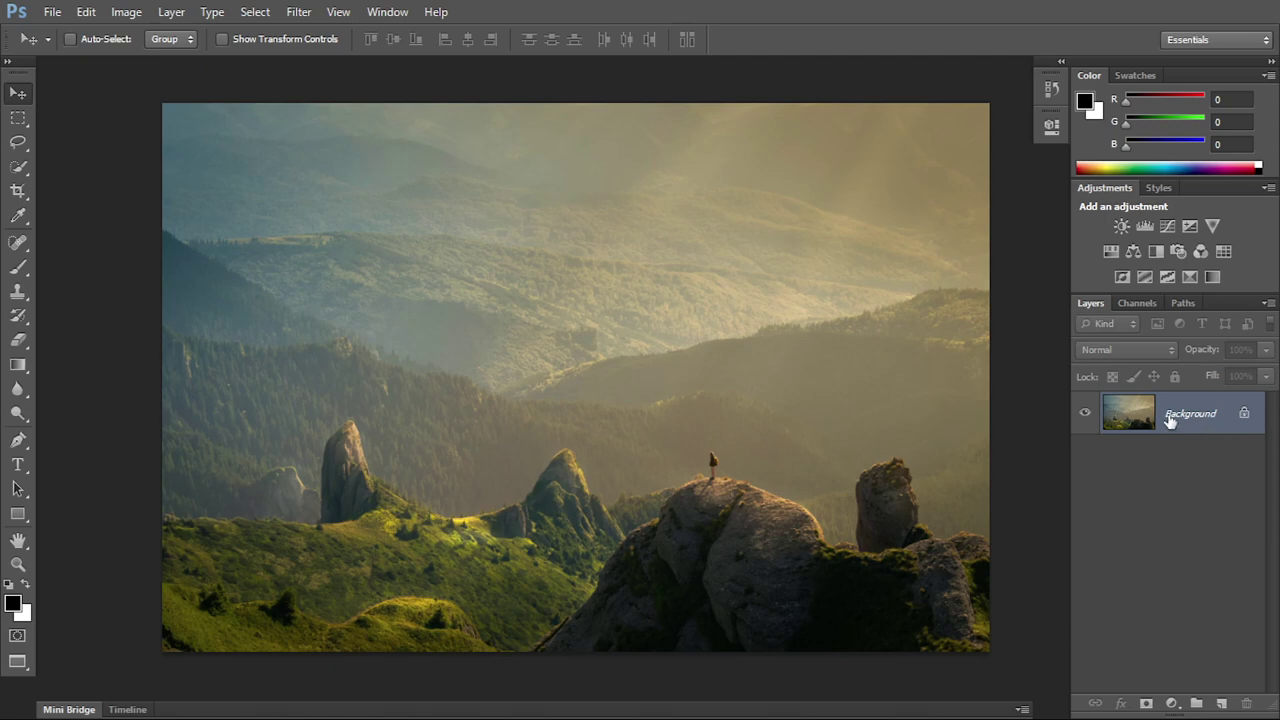
Run the Wood Frame - 50 pixel action from the Actions panel on the mountain photo.
{"action": "left_click", "coordinate": [387, 12]}
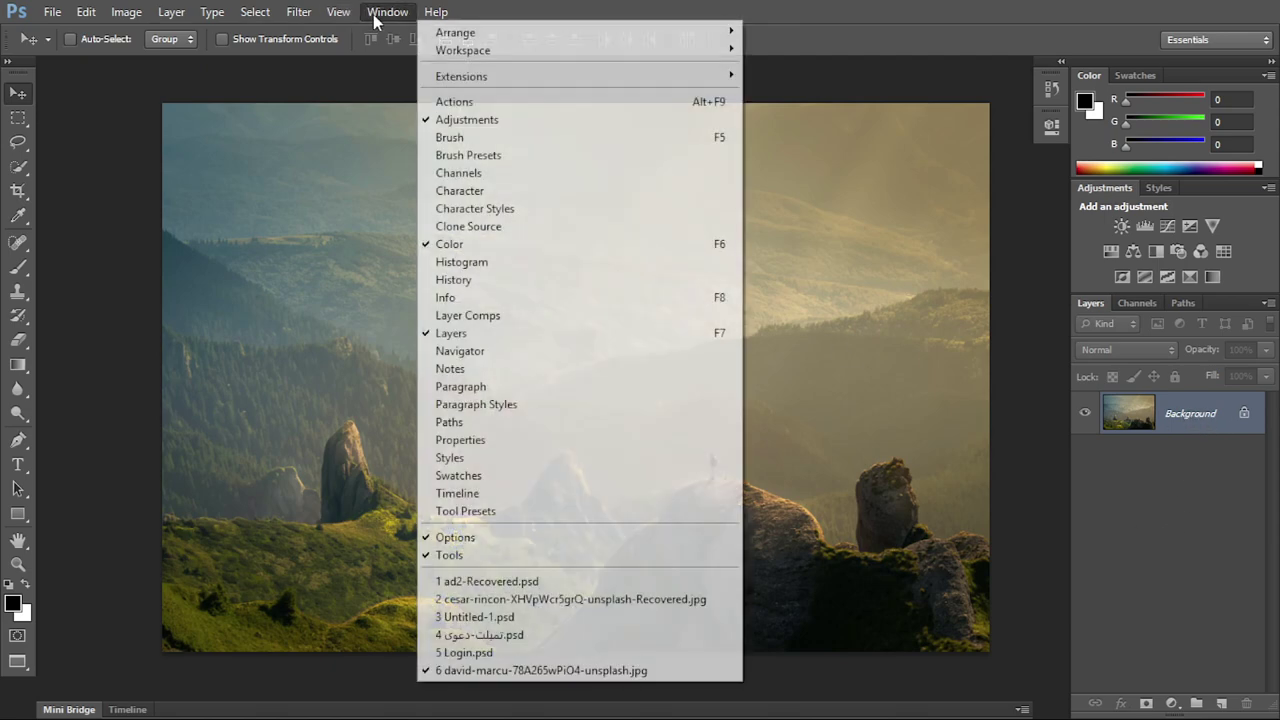
{"action": "left_click", "coordinate": [445, 97]}
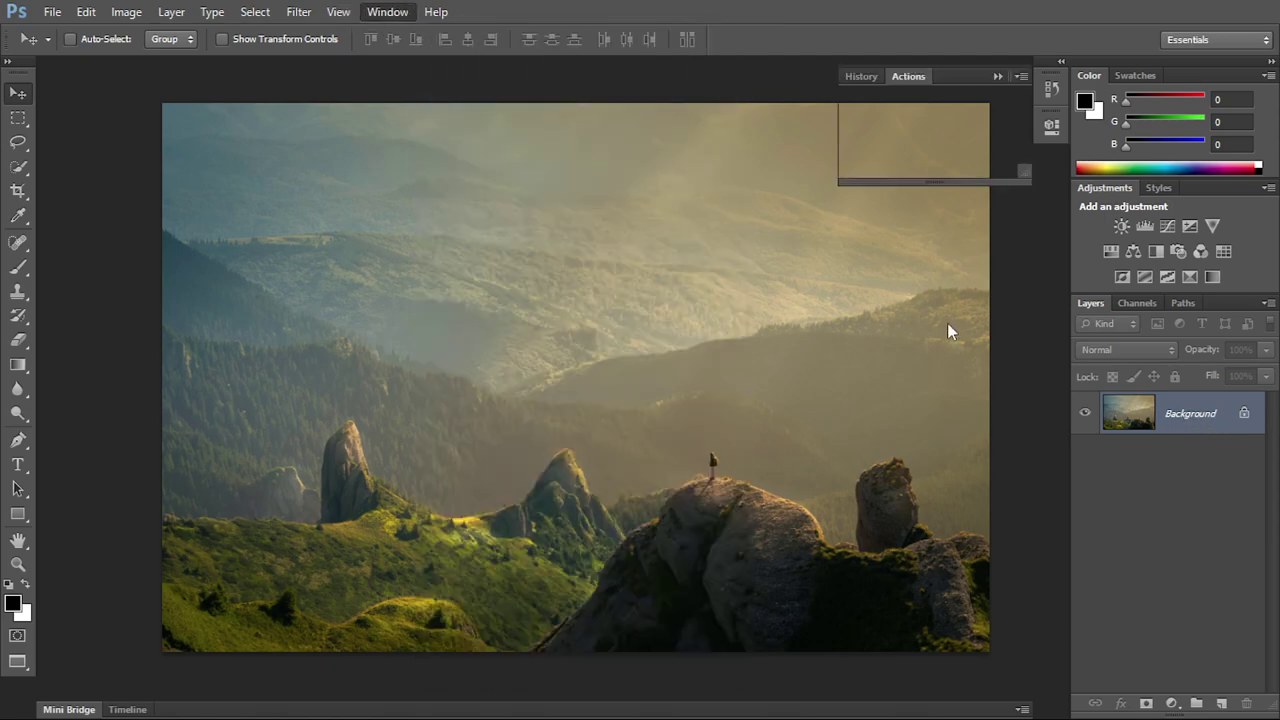
{"action": "left_click_drag", "start_coordinate": [920, 203], "coordinate": [920, 482]}
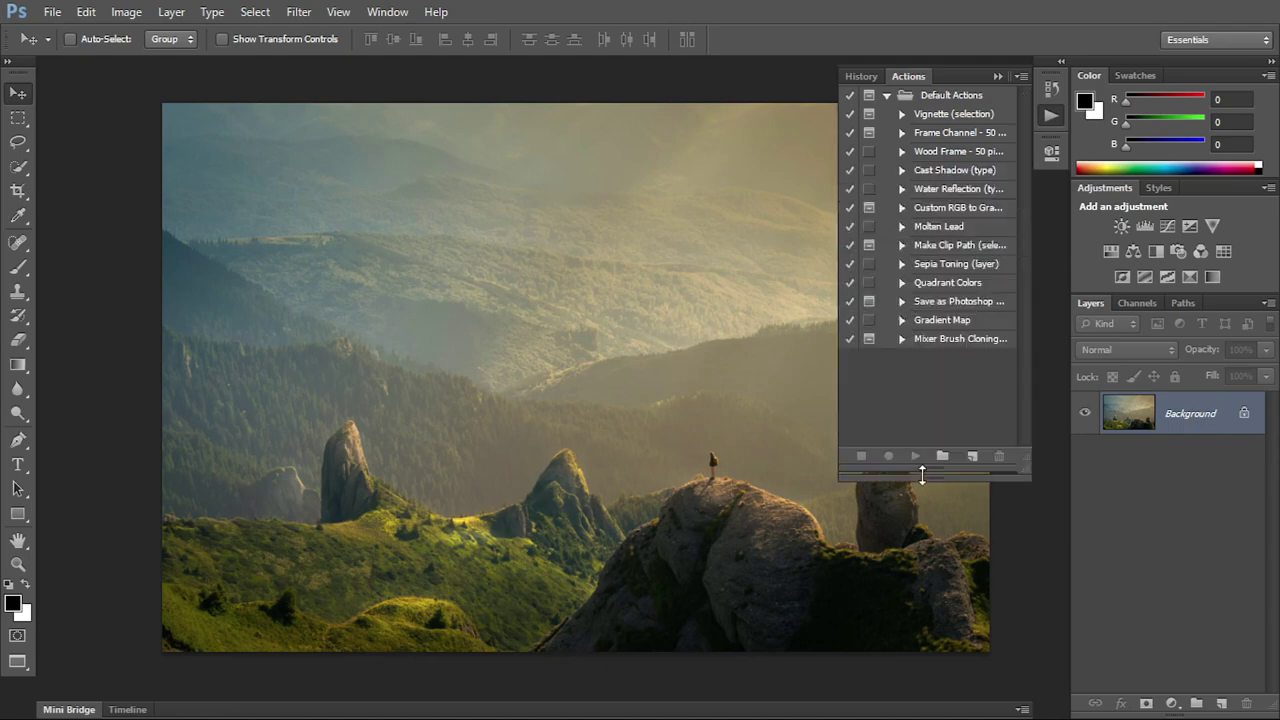
{"action": "left_click_drag", "start_coordinate": [836, 277], "coordinate": [760, 266]}
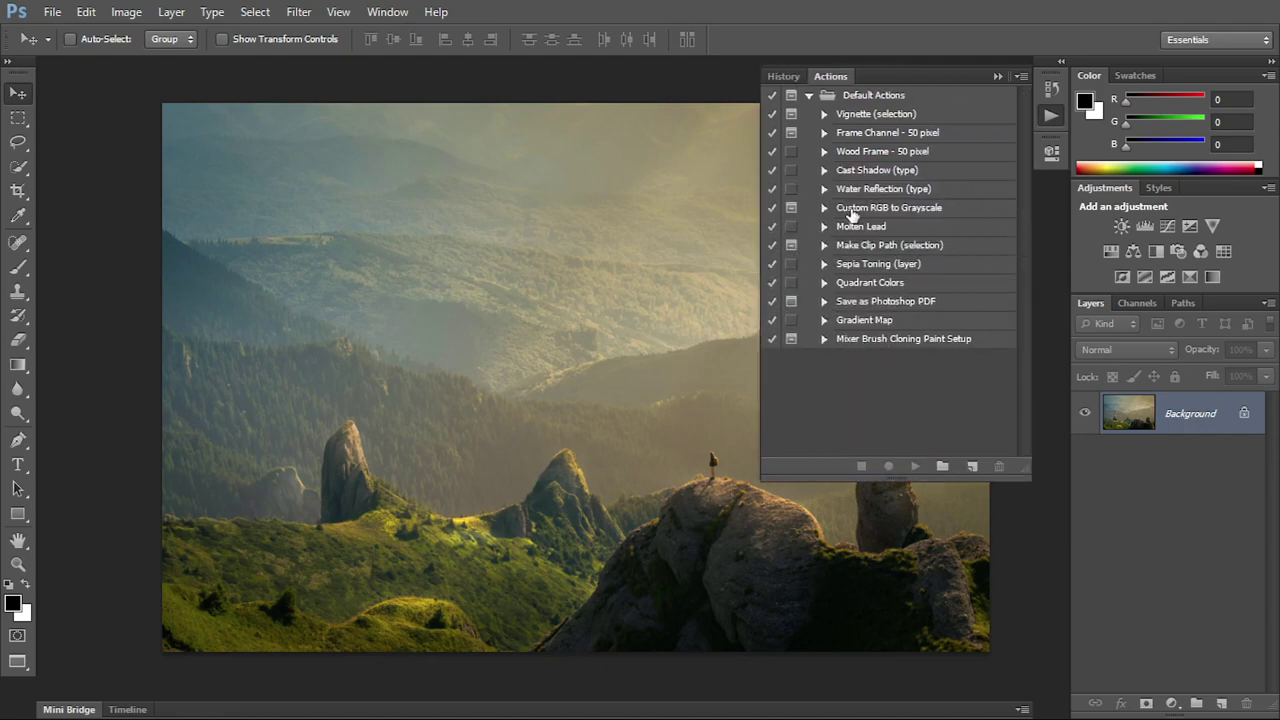
{"action": "left_click", "coordinate": [866, 152]}
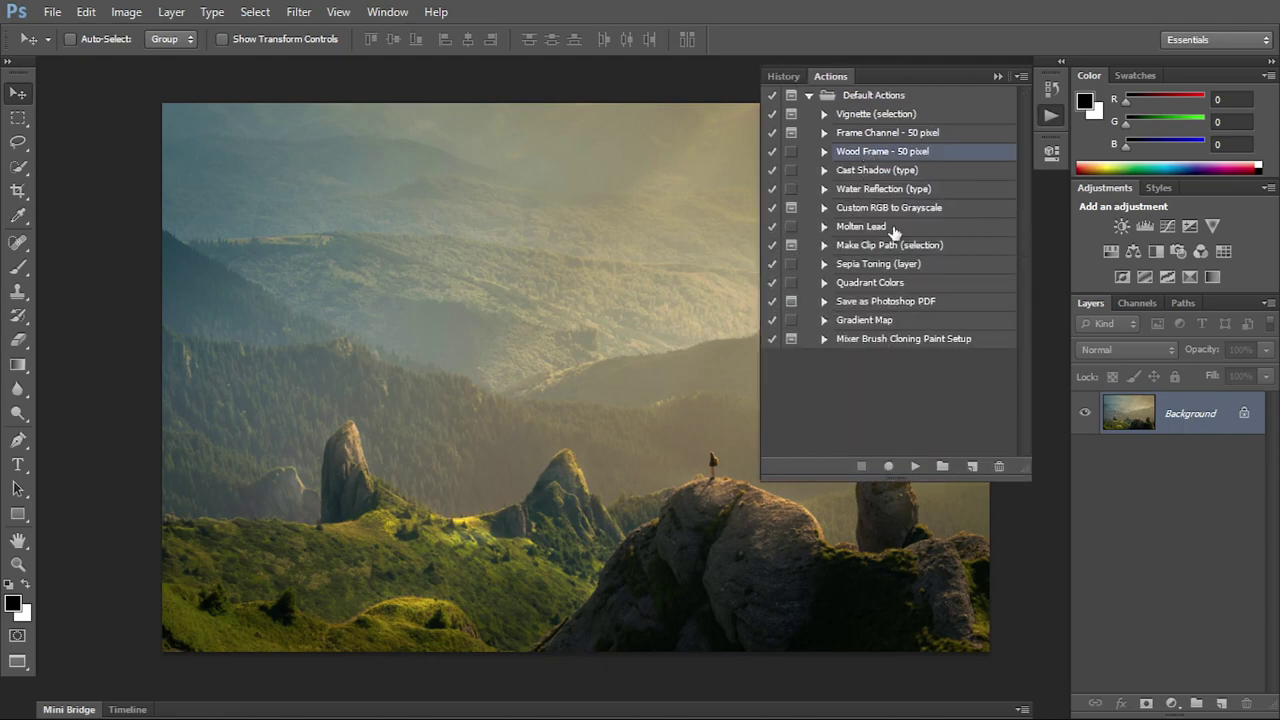
{"action": "left_click", "coordinate": [915, 466]}
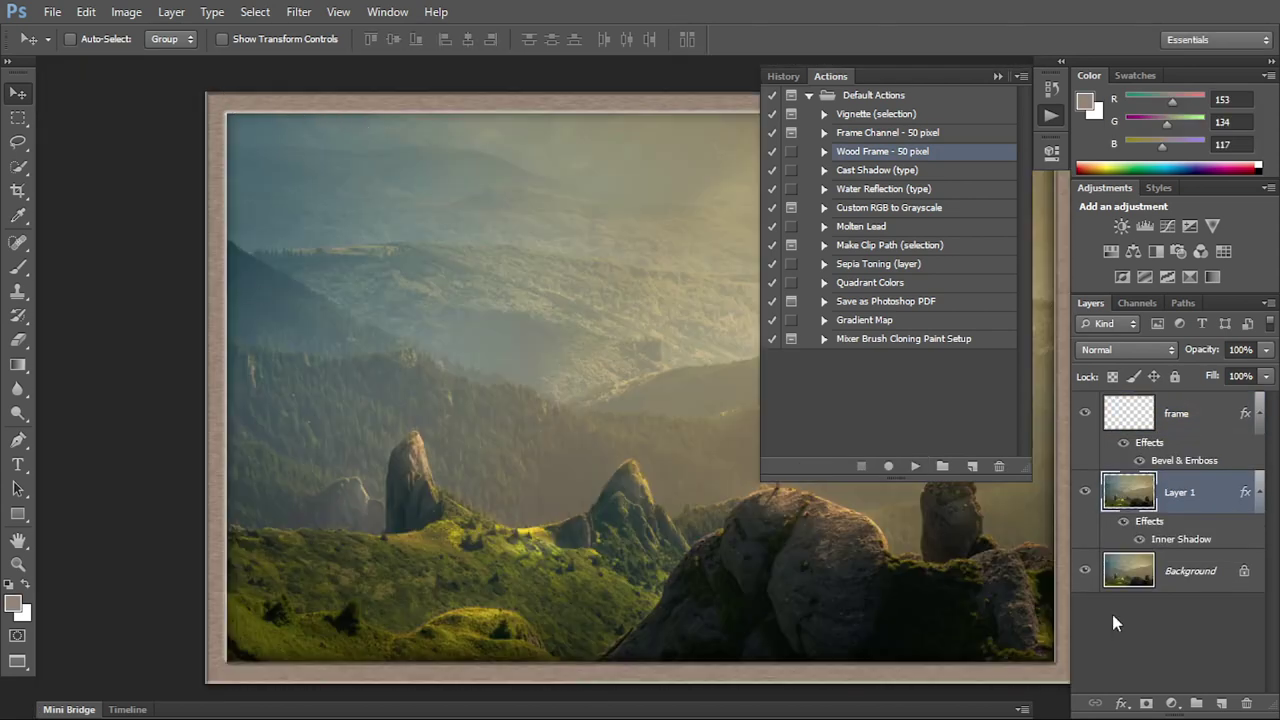
{"action": "left_click", "coordinate": [997, 77]}
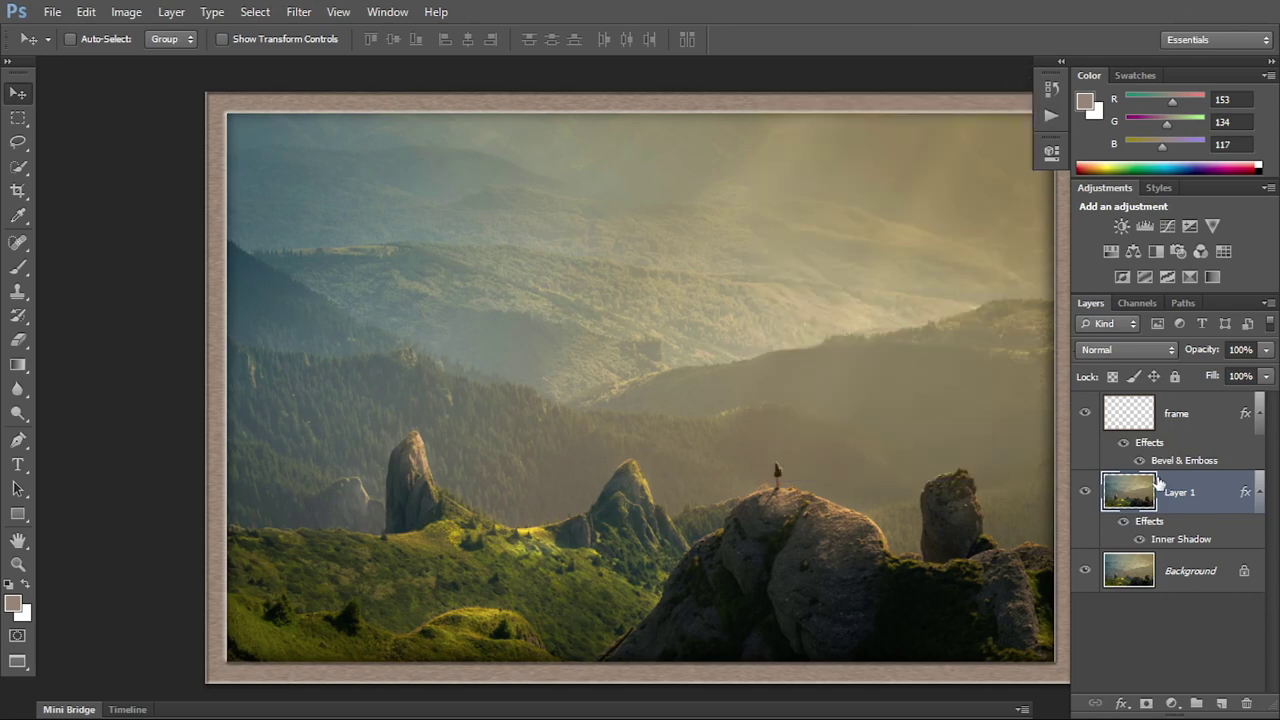
Revert the photo to its saved state and convert the Background to Layer 0.
{"action": "left_click", "coordinate": [52, 11]}
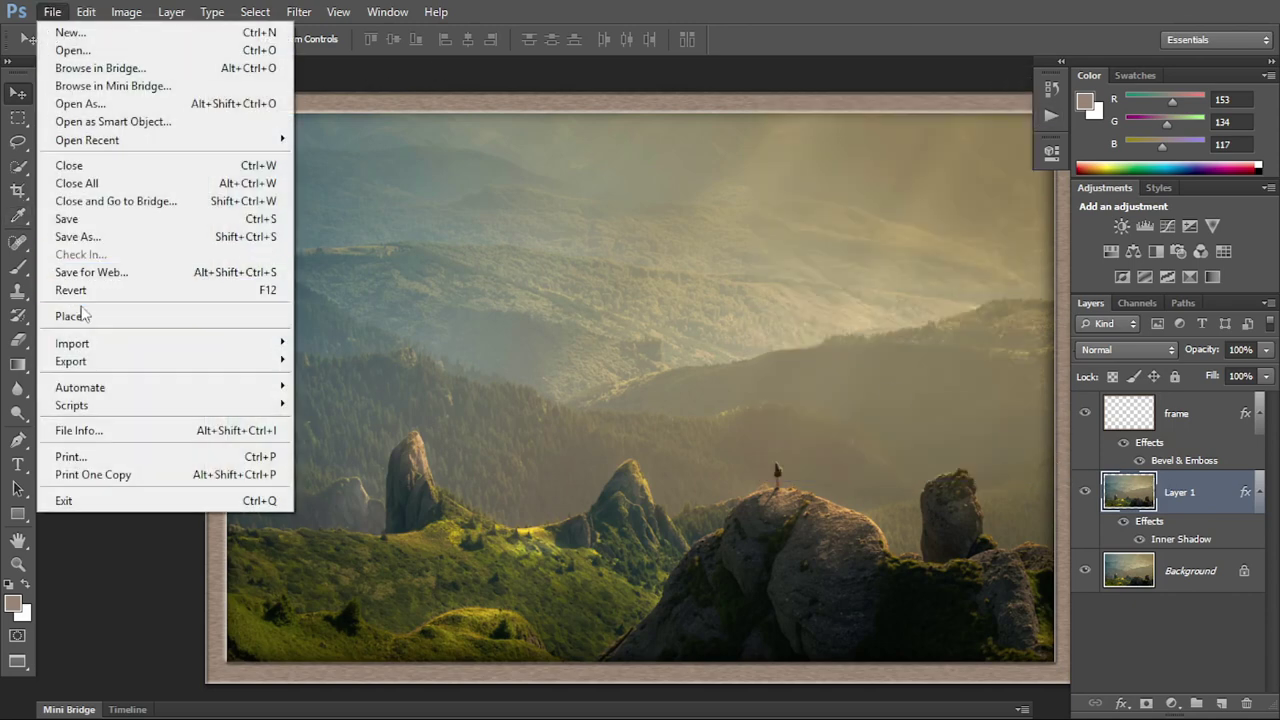
{"action": "left_click", "coordinate": [150, 289]}
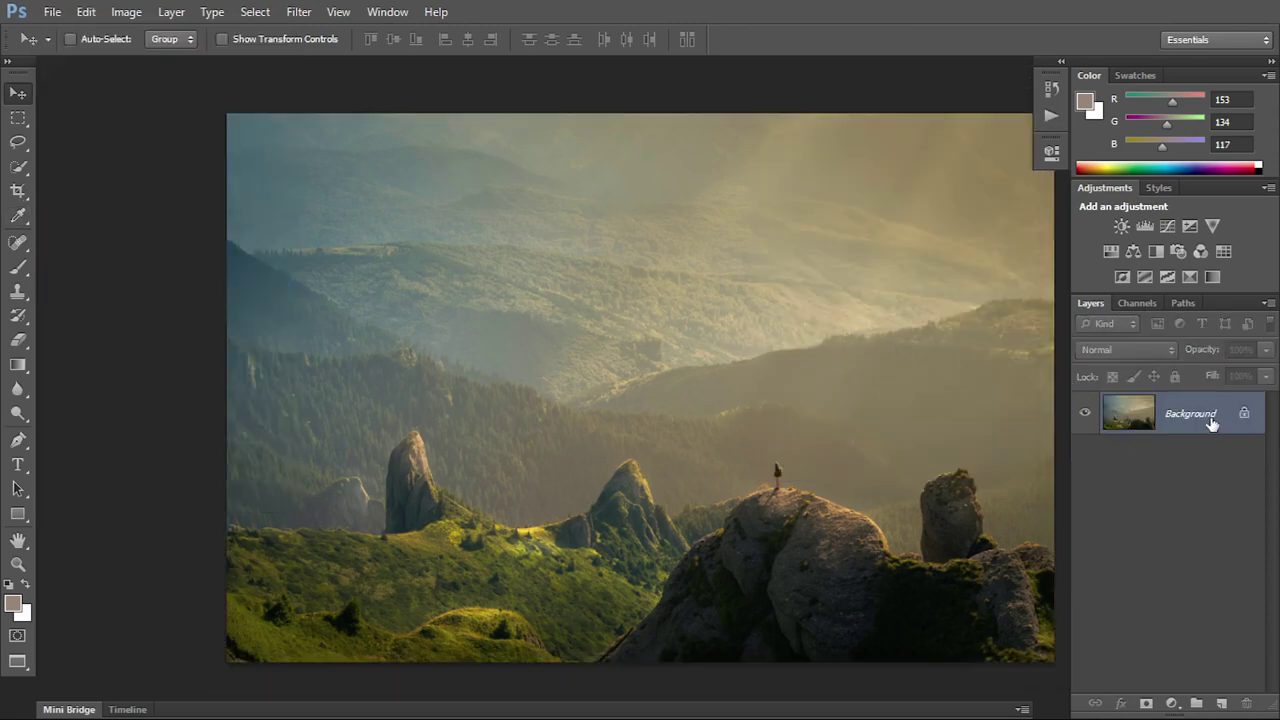
{"action": "double_click", "coordinate": [1213, 422]}
{"action": "key", "text": "Return"}
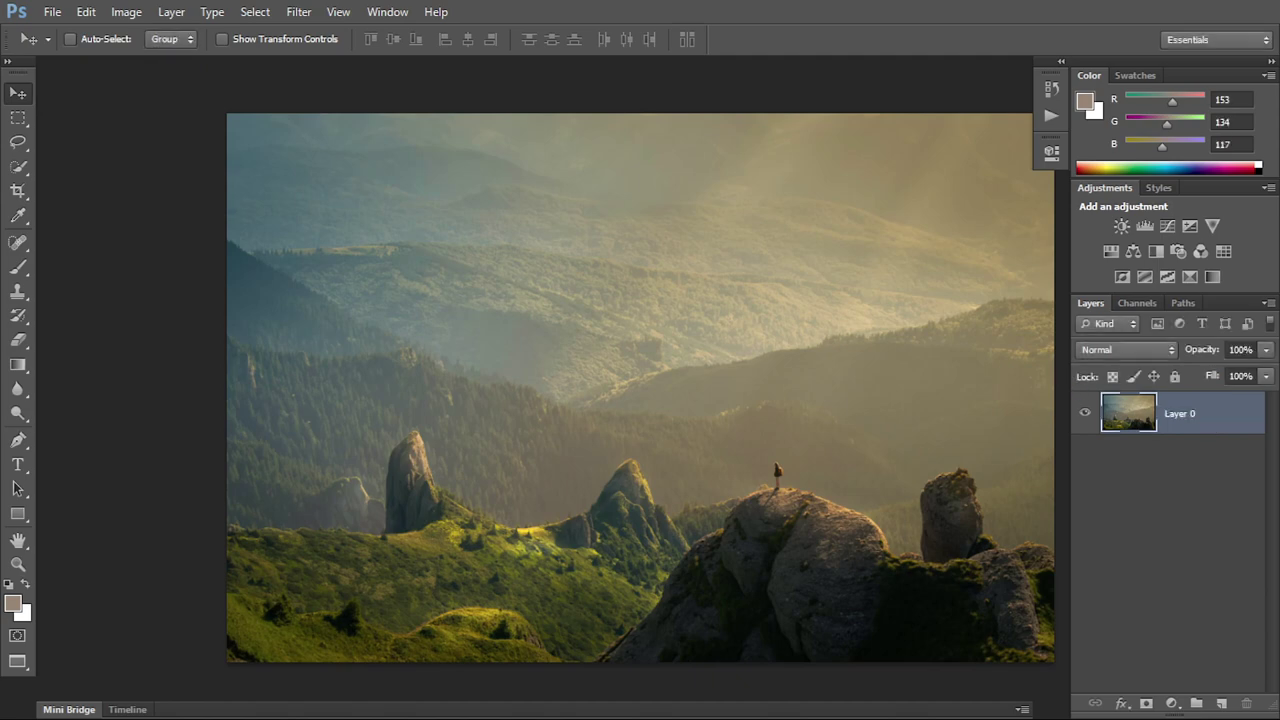
Add a white 120 pt 'TEXT' type layer and move it toward the top centre.
{"action": "key", "text": "t"}
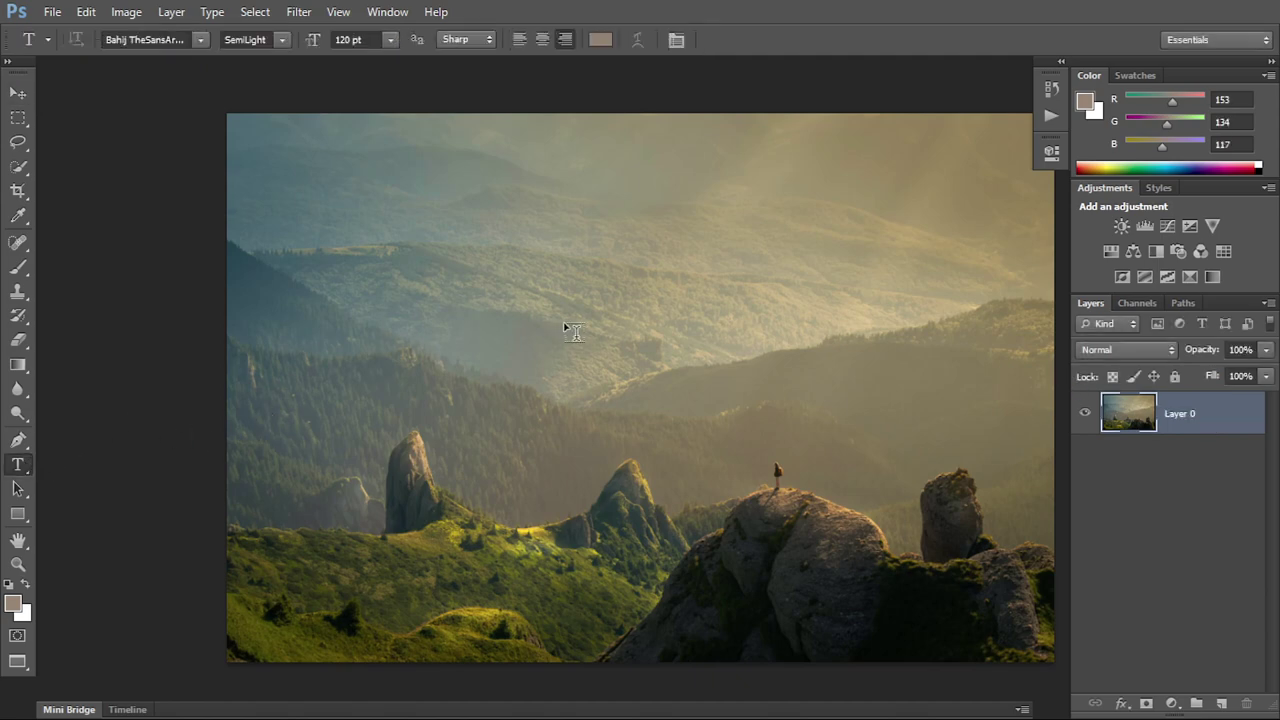
{"action": "left_click", "coordinate": [576, 320]}
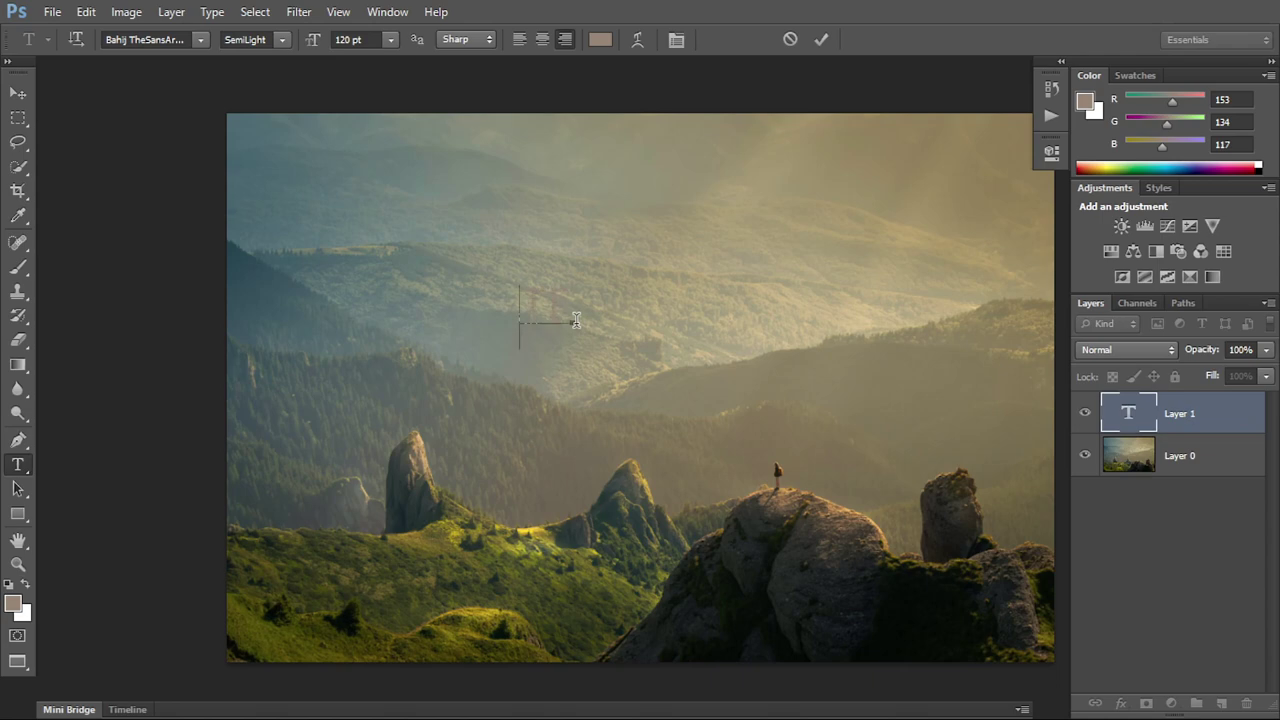
{"action": "key", "text": "ctrl+v"}
{"action": "key", "text": "ctrl+a"}
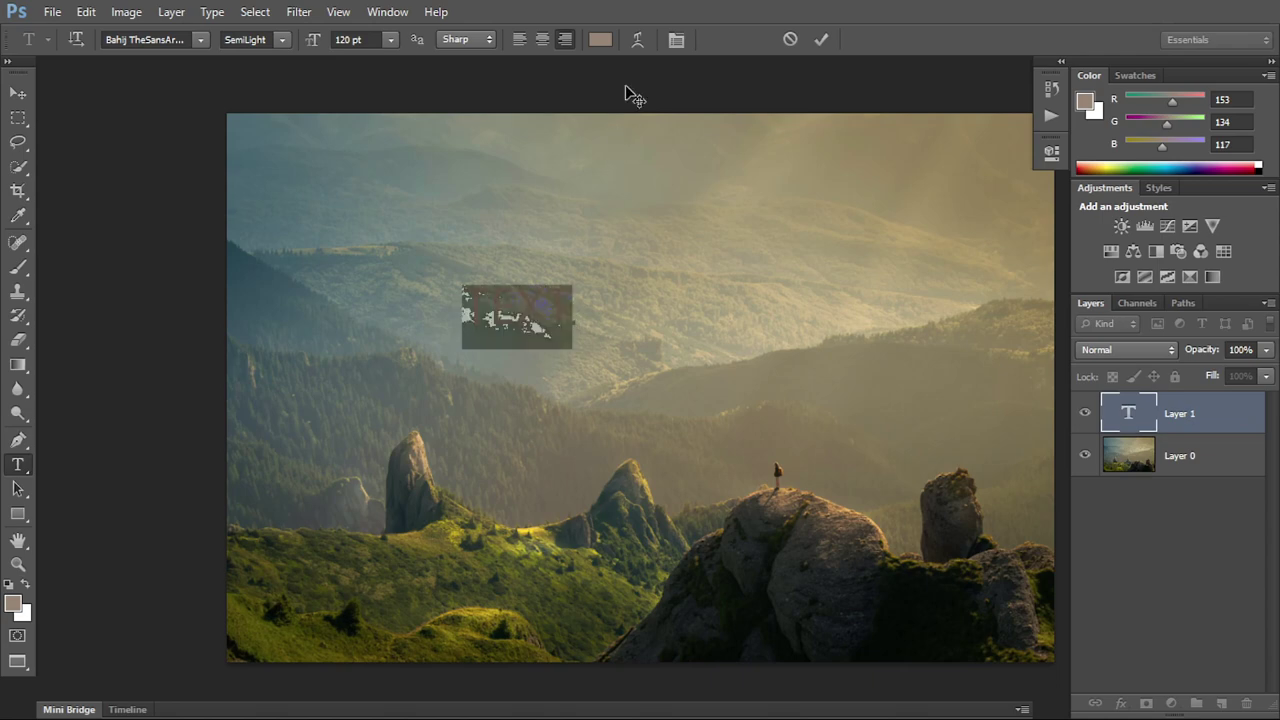
{"action": "left_click", "coordinate": [600, 39]}
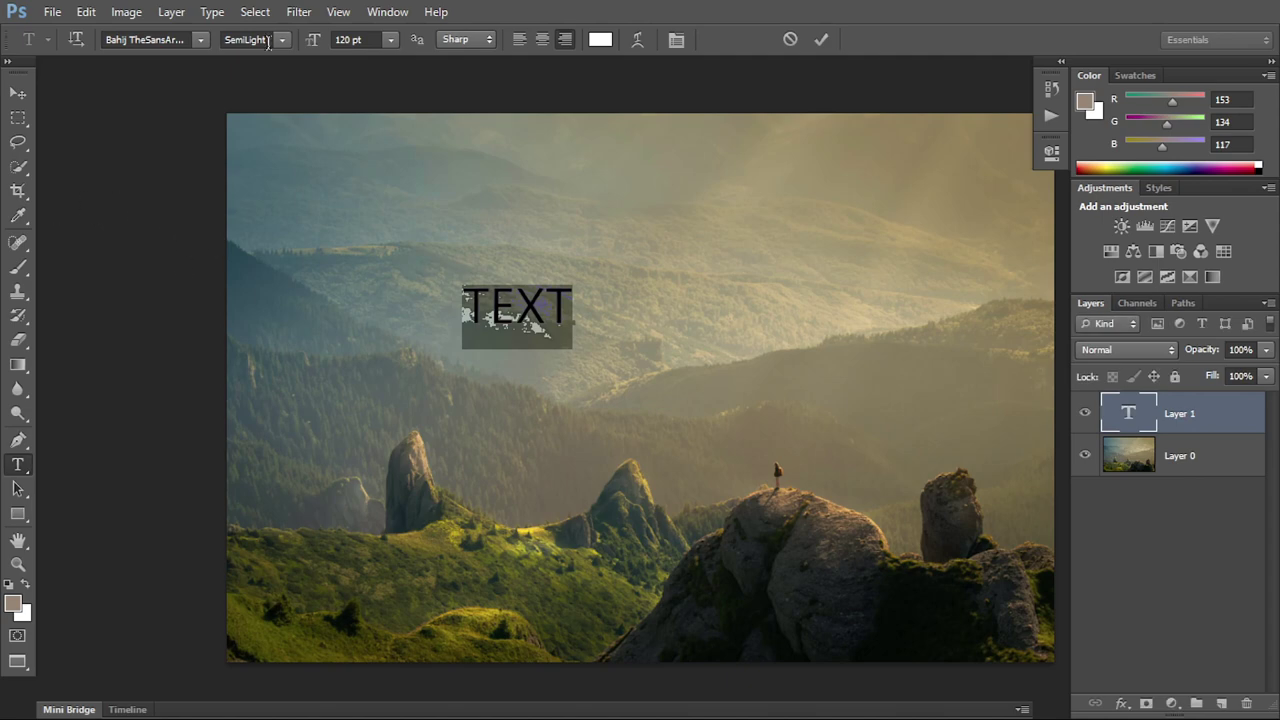
{"action": "left_click_drag", "start_coordinate": [317, 45], "coordinate": [143, 80]}
{"action": "key", "text": "ctrl+Return"}
{"action": "key", "text": "v"}
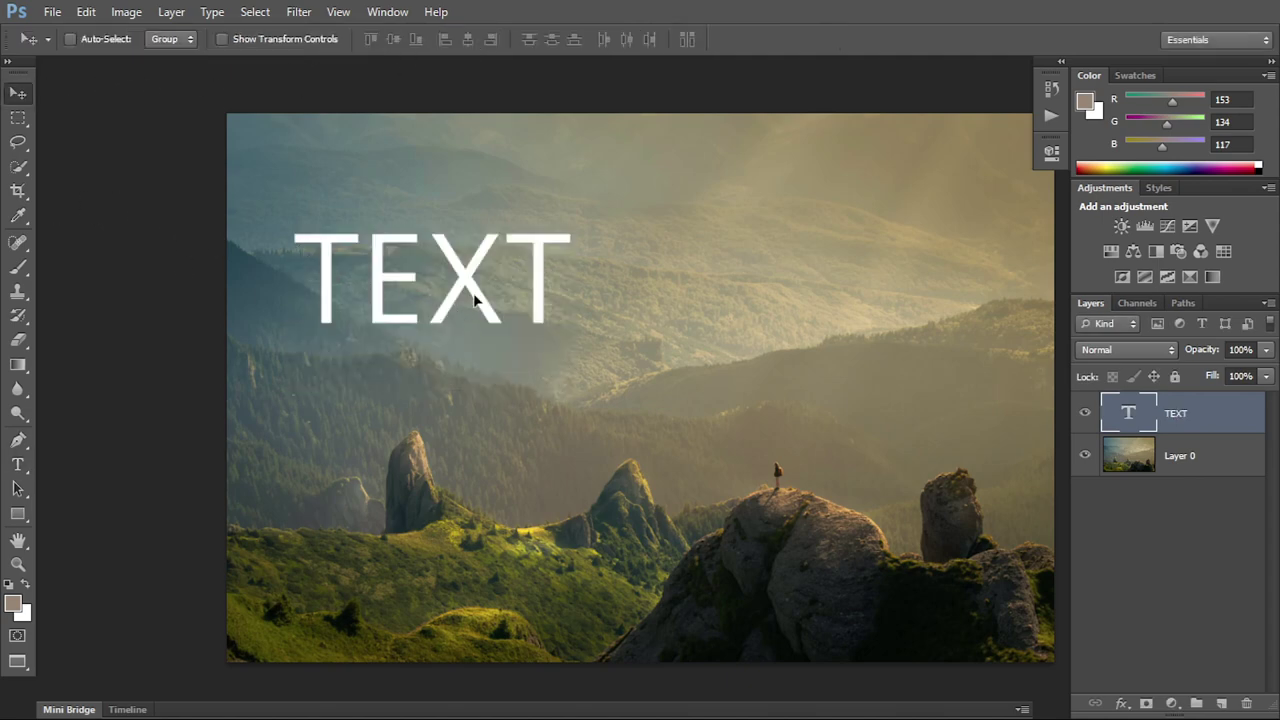
{"action": "left_click_drag", "start_coordinate": [474, 297], "coordinate": [657, 273]}
Load the Text Effects action set into the Actions panel.
{"action": "left_click", "coordinate": [387, 11]}
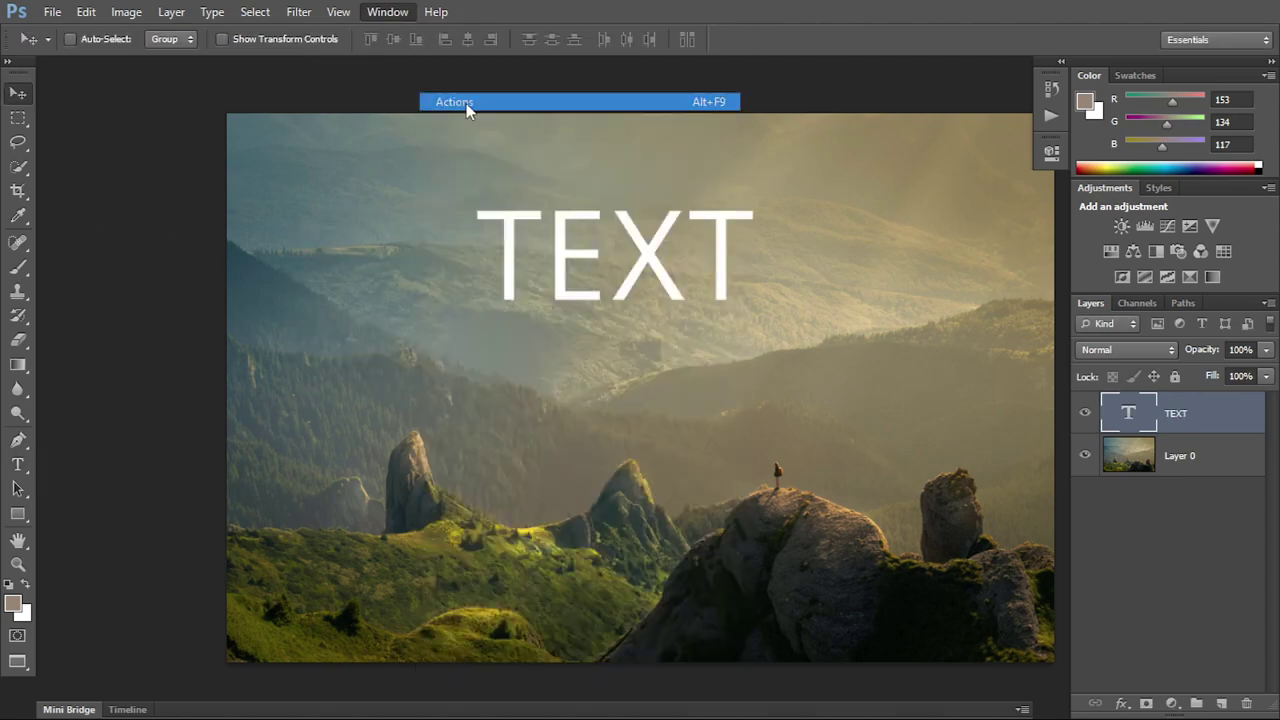
{"action": "left_click", "coordinate": [467, 102]}
{"action": "left_click", "coordinate": [1021, 77]}
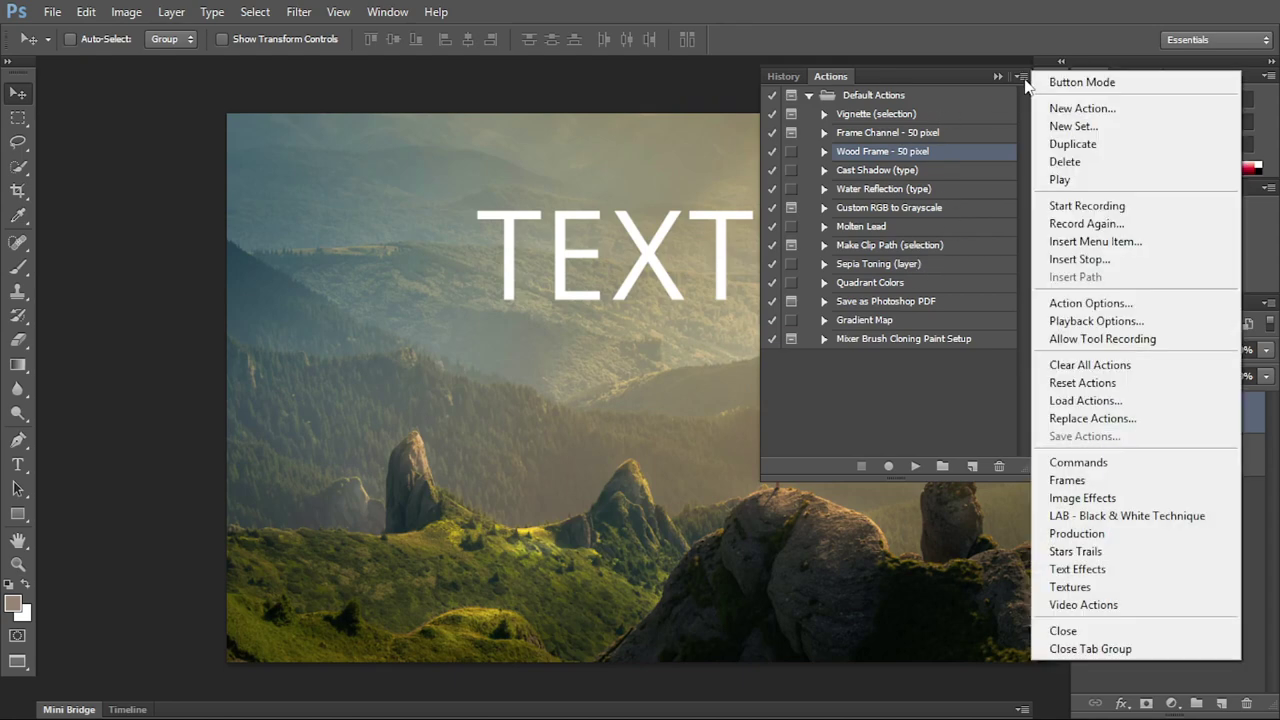
{"action": "left_click", "coordinate": [1077, 569]}
Play Brushed Metal (type) on the TEXT, then hide its Bevel & Emboss and undo.
{"action": "left_click", "coordinate": [874, 148]}
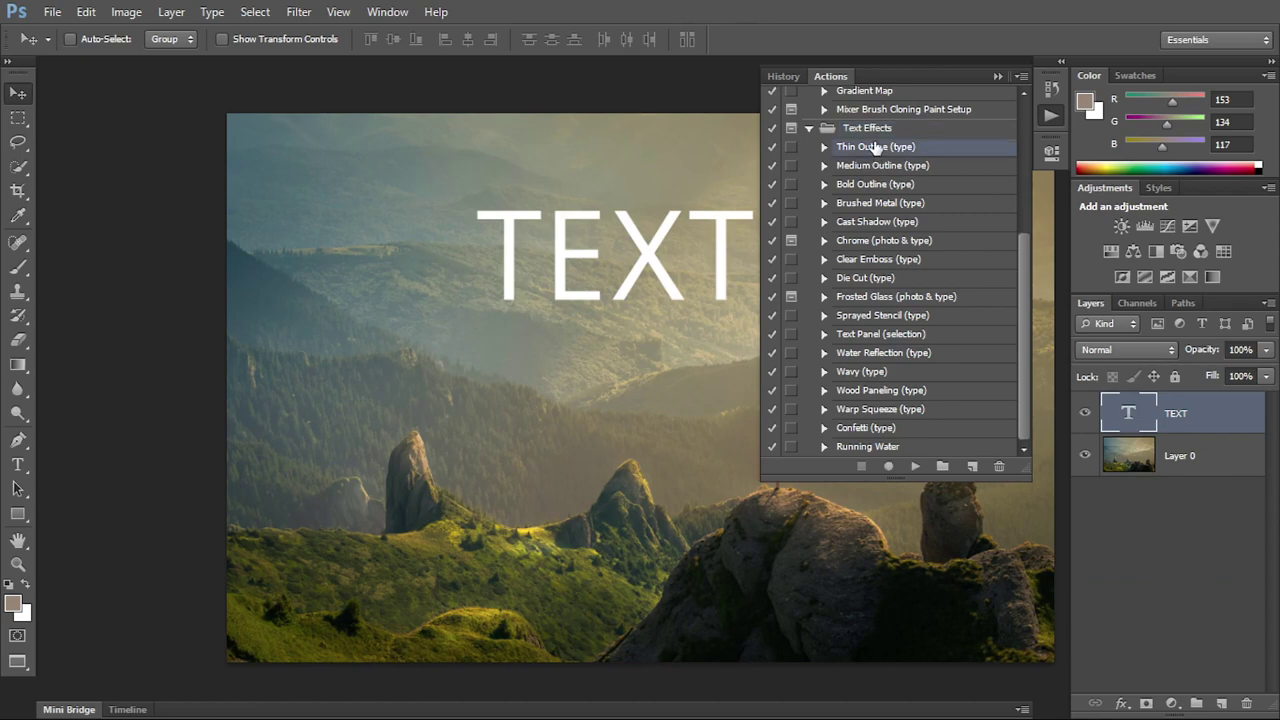
{"action": "left_click", "coordinate": [884, 280]}
{"action": "left_click", "coordinate": [882, 243]}
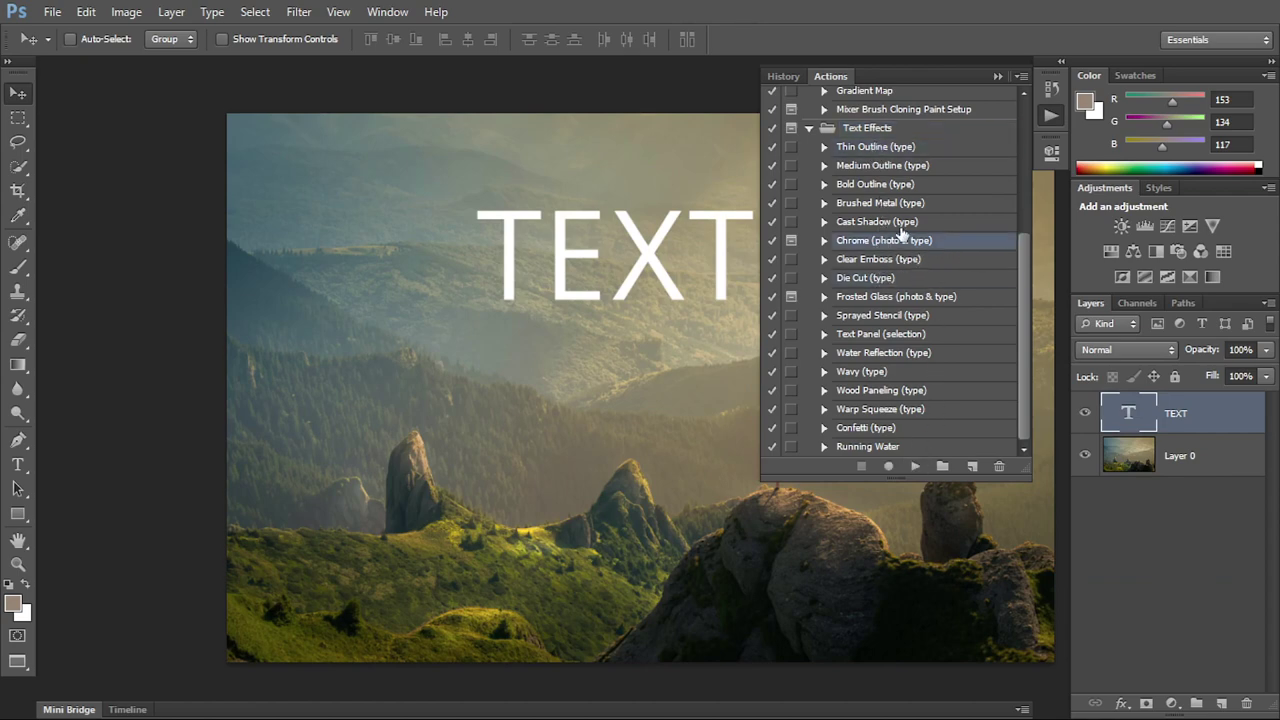
{"action": "left_click", "coordinate": [893, 205]}
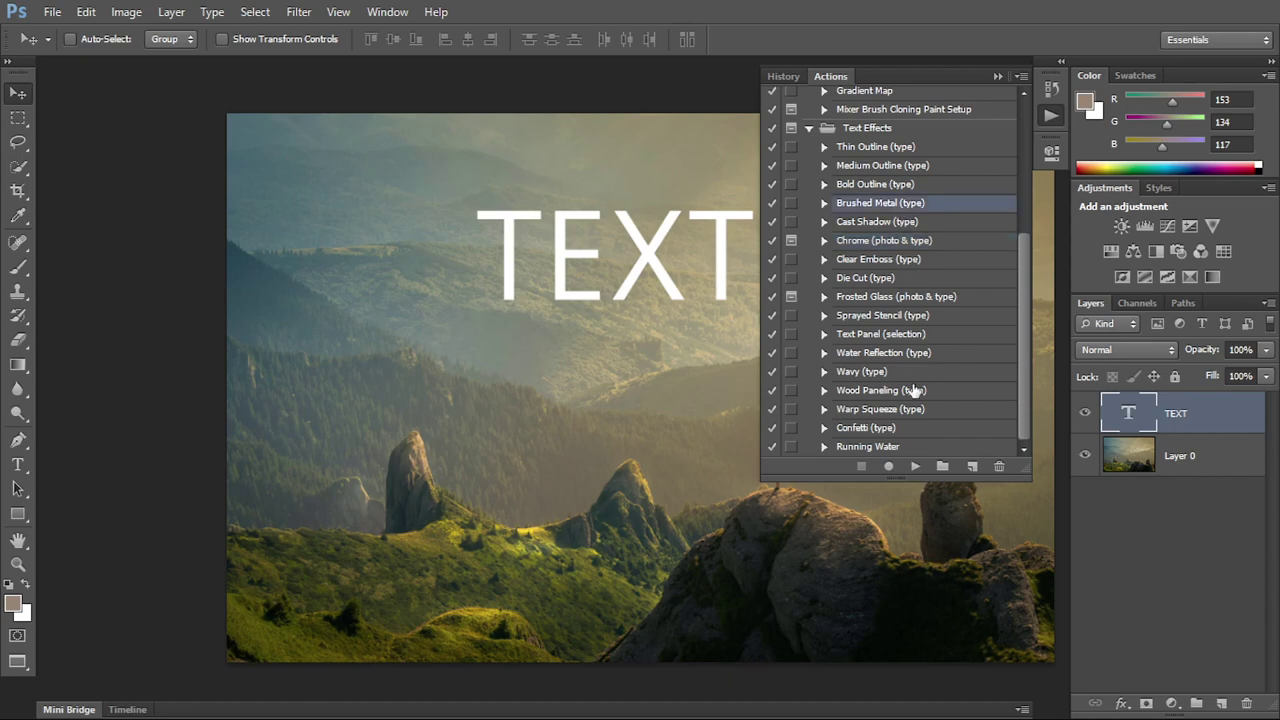
{"action": "left_click", "coordinate": [915, 466]}
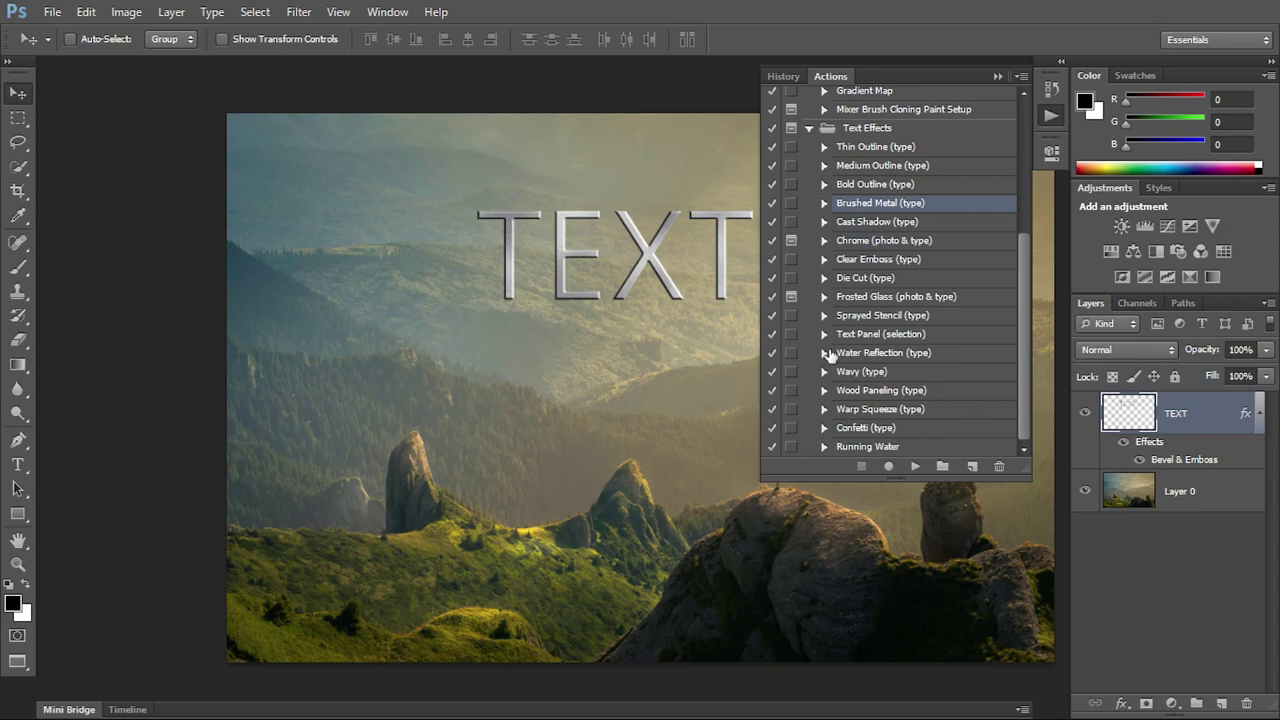
{"action": "left_click", "coordinate": [1139, 459]}
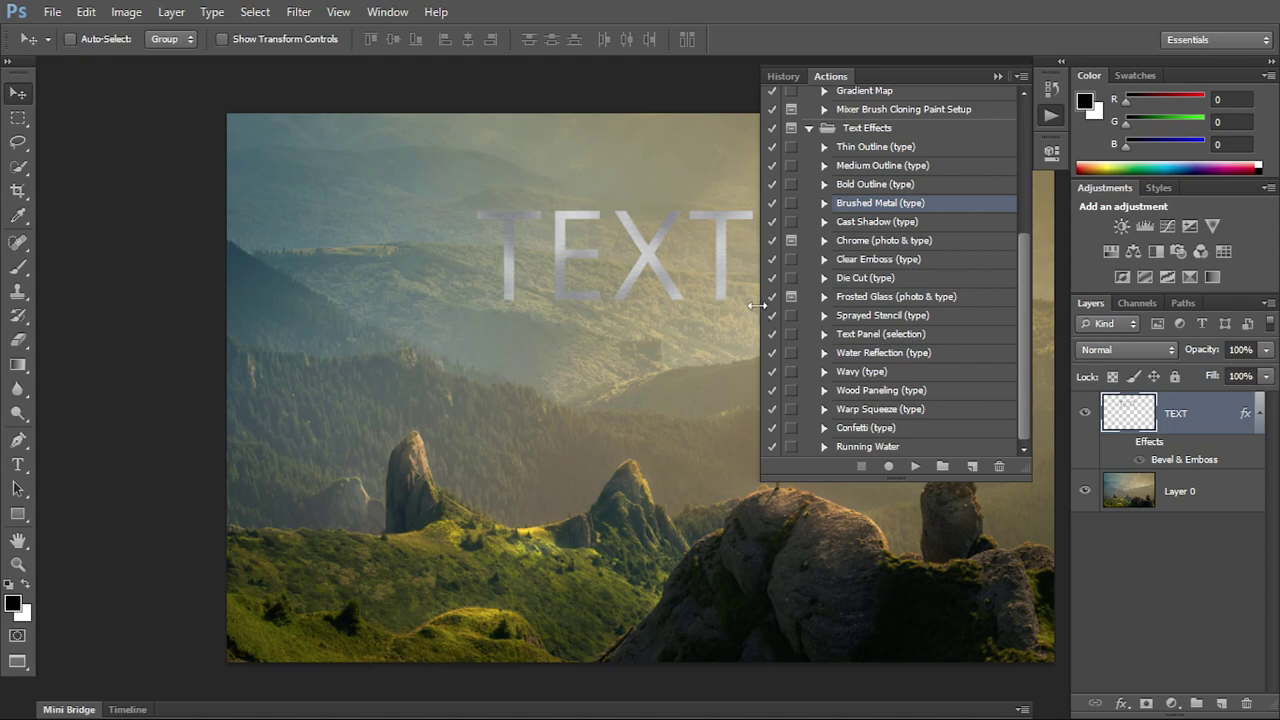
{"action": "key", "text": "ctrl+alt+z"}
{"action": "key", "text": "ctrl+alt+z"}
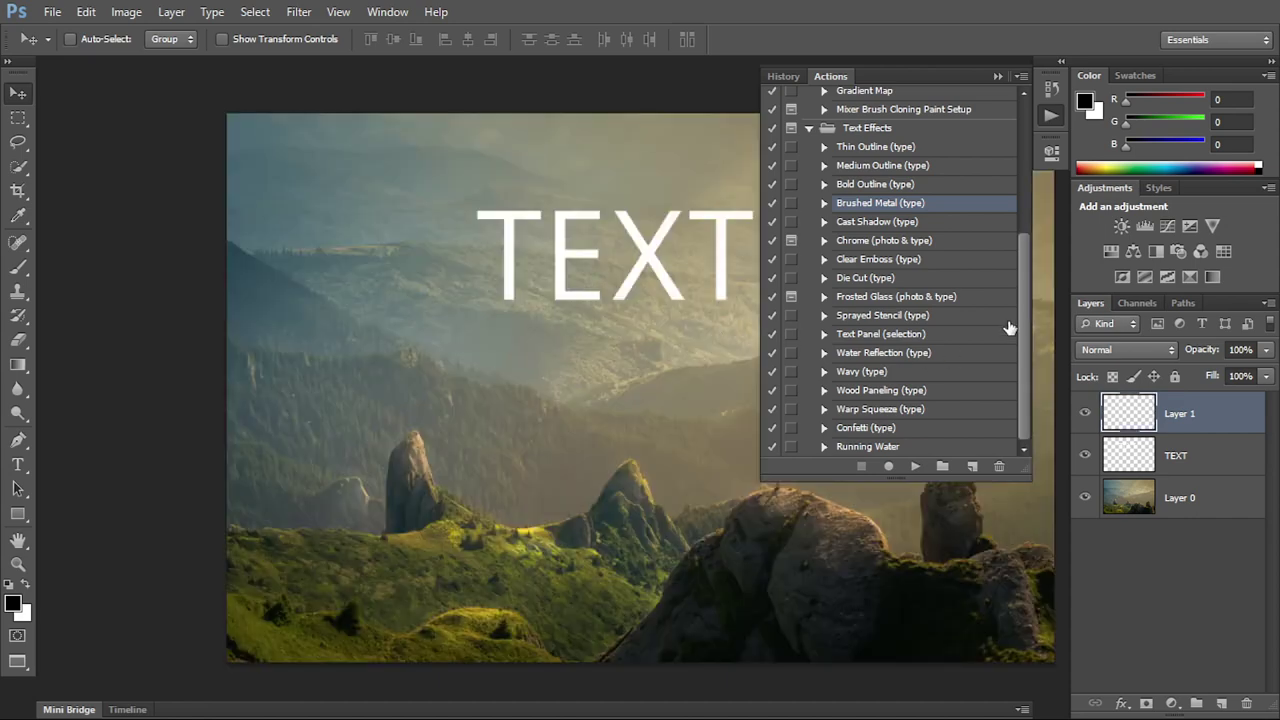
Play the Confetti (type) action from the Text Effects set.
{"action": "left_click", "coordinate": [903, 354]}
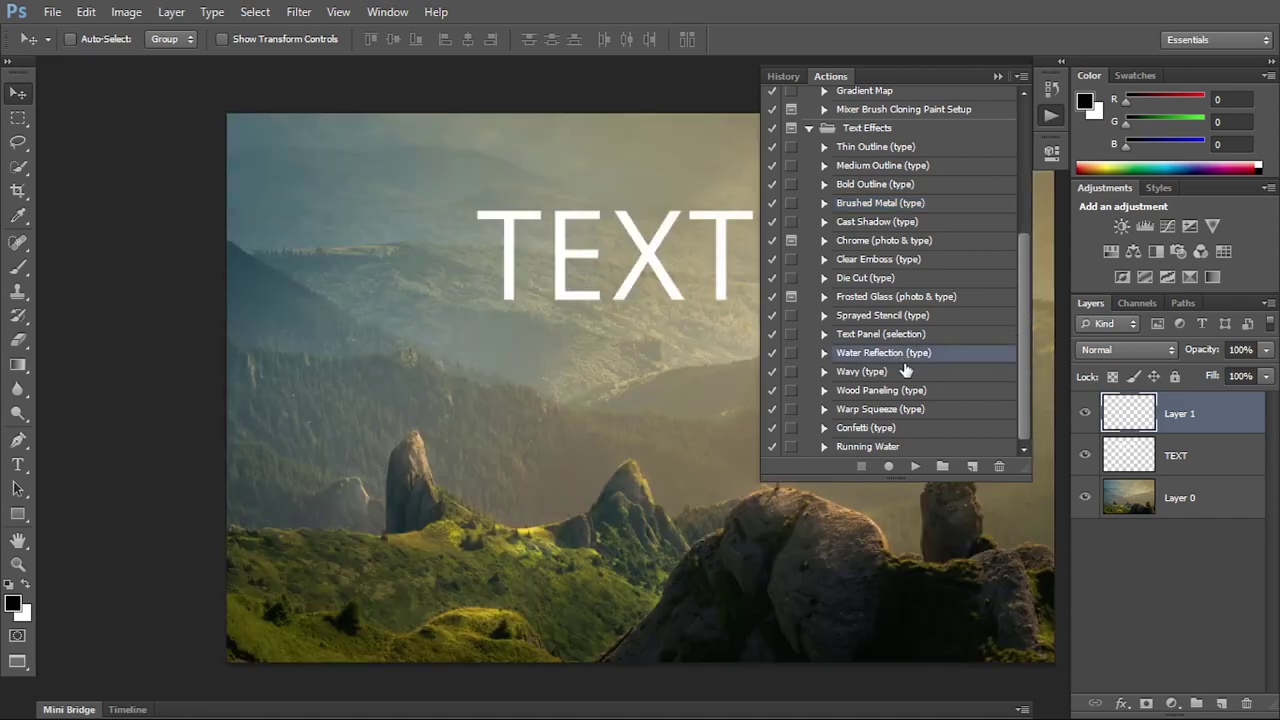
{"action": "left_click", "coordinate": [890, 428]}
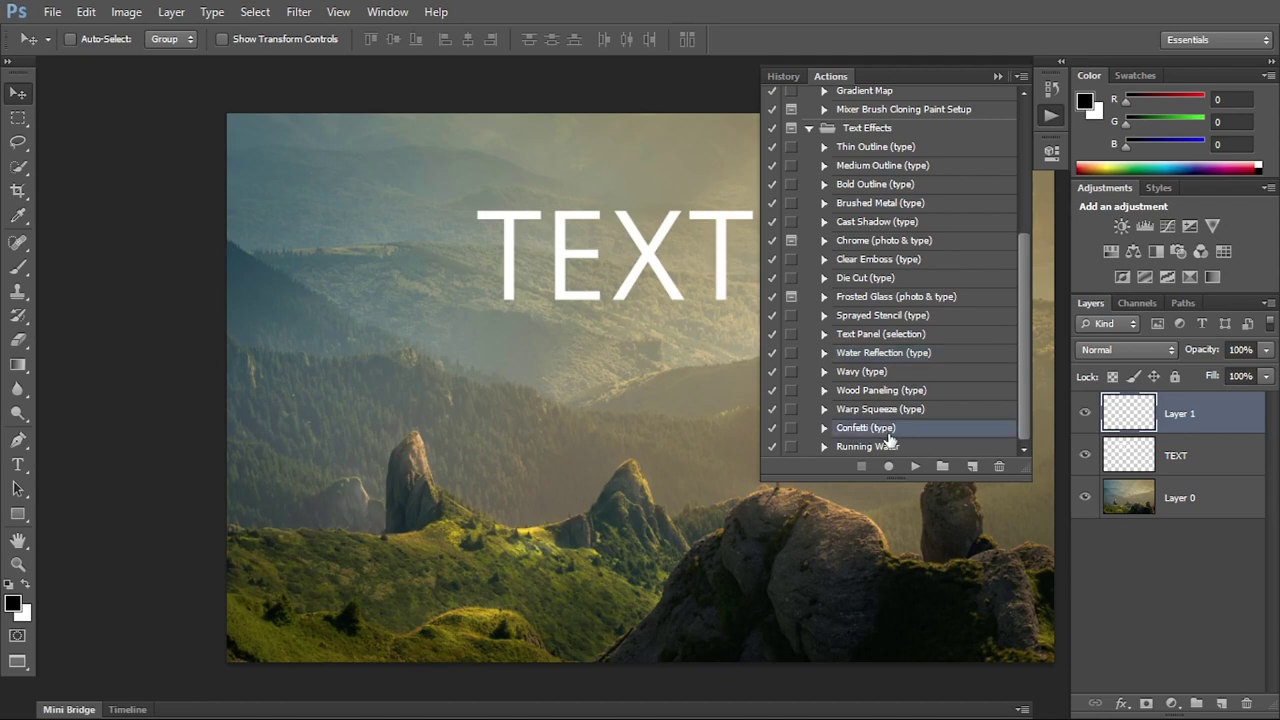
{"action": "left_click", "coordinate": [915, 466]}
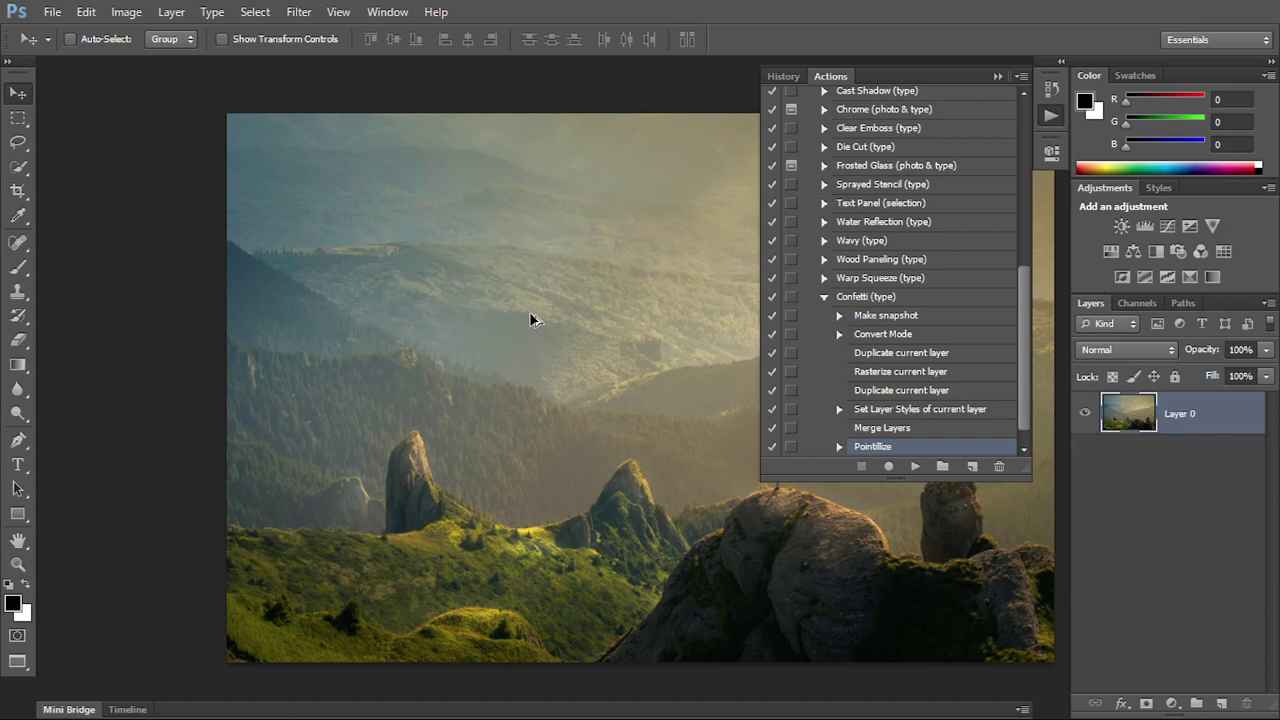
Add a new 'TEXT' type layer at the photo's upper left and shift it right.
{"action": "left_click", "coordinate": [18, 464]}
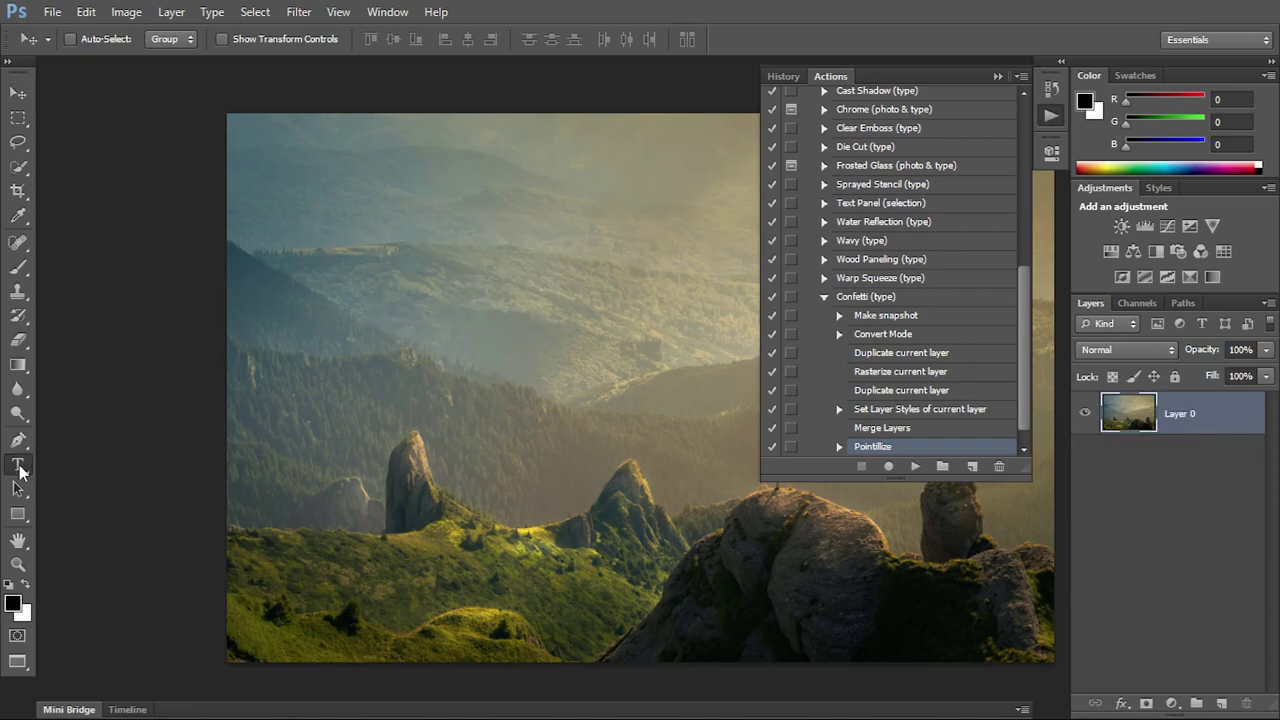
{"action": "left_click", "coordinate": [480, 285]}
{"action": "type", "text": "TEXT"}
{"action": "key", "text": "ctrl+Return"}
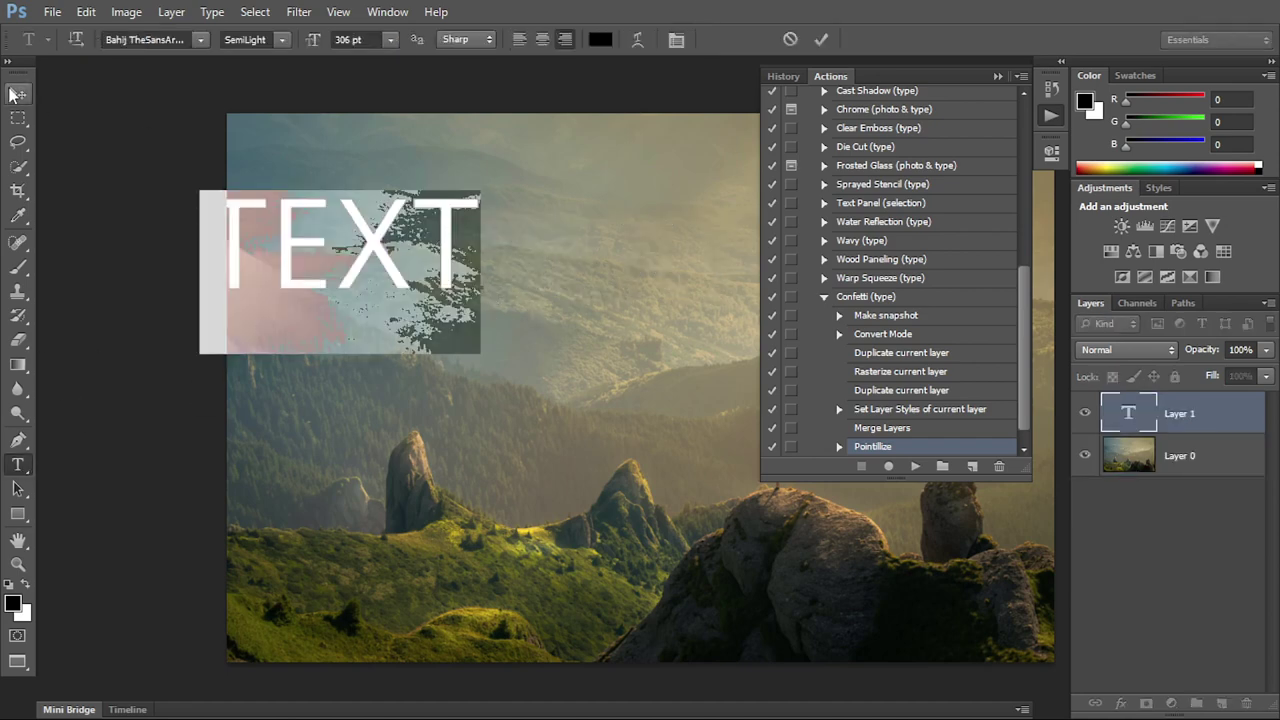
{"action": "key", "text": "v"}
{"action": "left_click_drag", "start_coordinate": [193, 213], "coordinate": [376, 210]}
Play the Wood Paneling (type) action on the TEXT layer.
{"action": "left_click", "coordinate": [880, 298]}
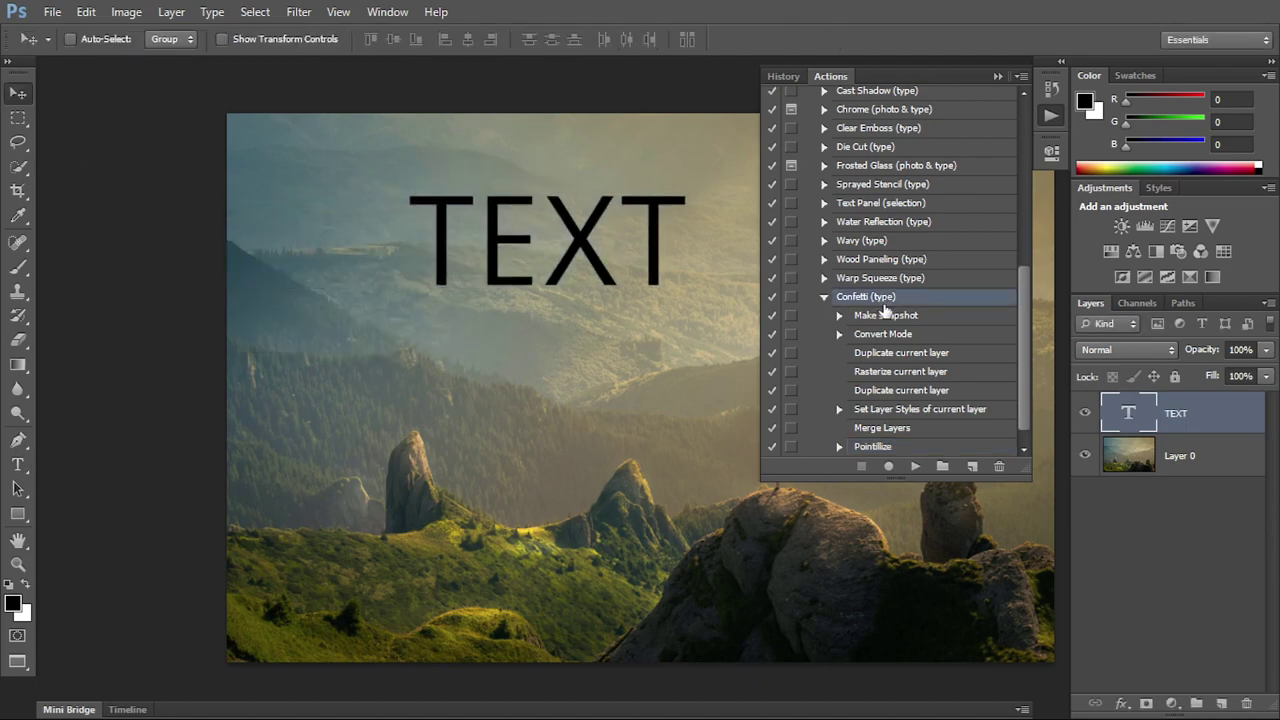
{"action": "left_click", "coordinate": [852, 241]}
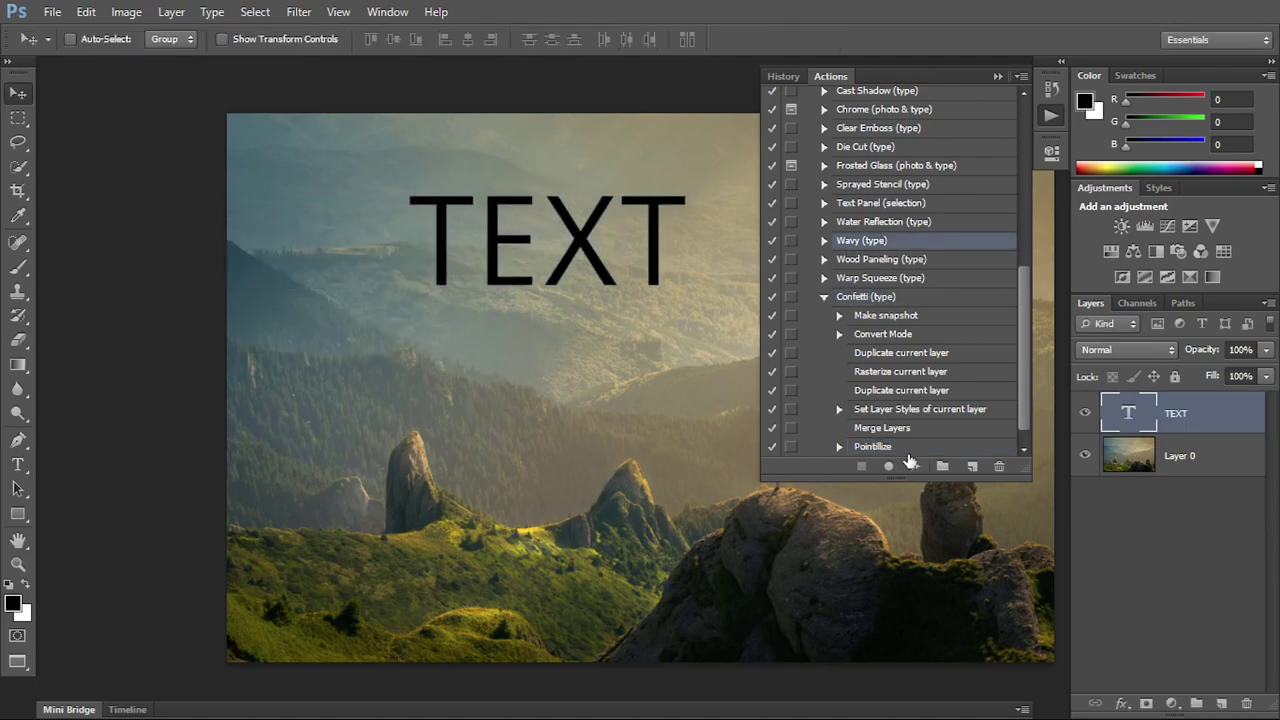
{"action": "left_click", "coordinate": [890, 262]}
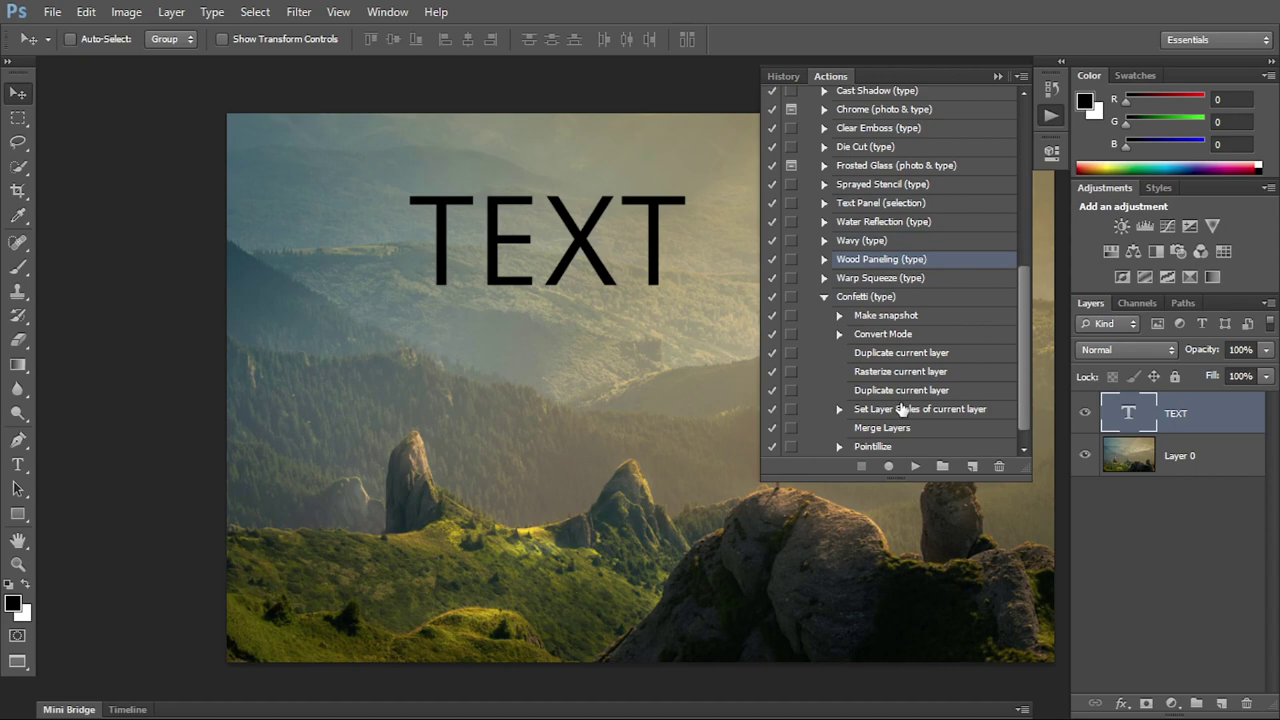
{"action": "left_click", "coordinate": [914, 466]}
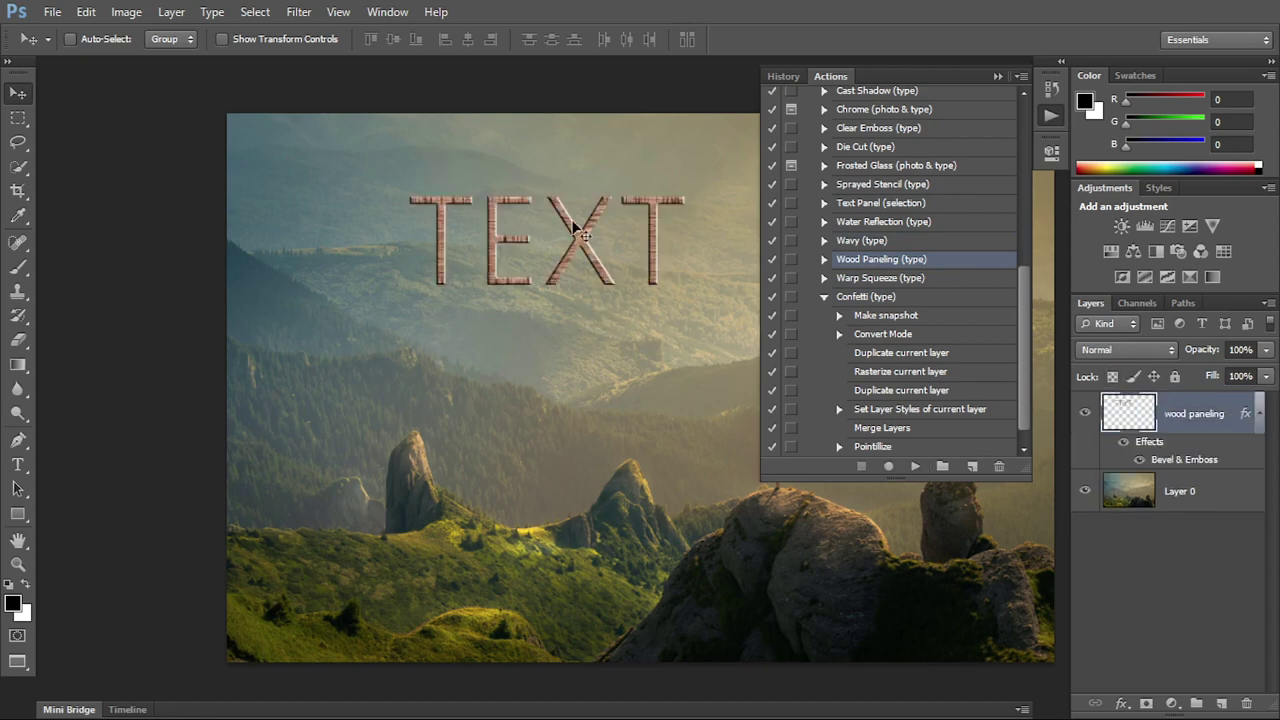
Undo the Wood Paneling result and collapse the Default Actions and Text Effects sets.
{"action": "scroll", "coordinate": [1021, 288], "scroll_direction": "up", "scroll_amount": 10}
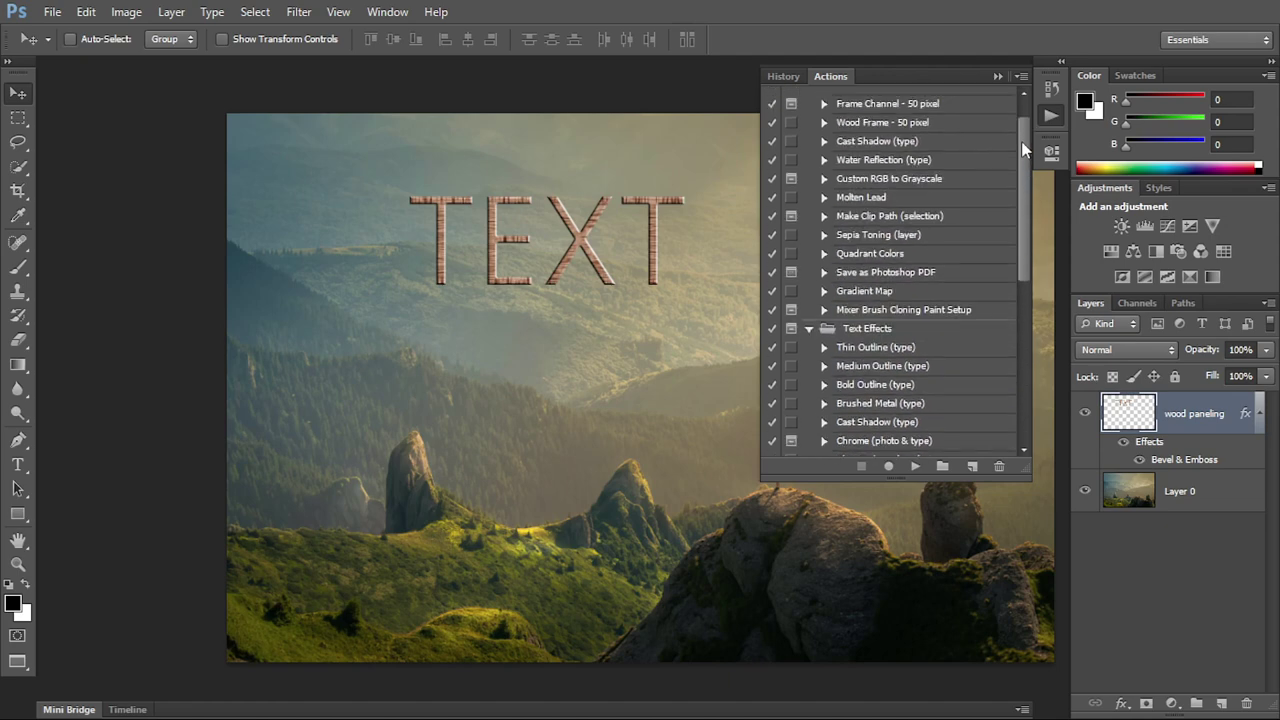
{"action": "scroll", "coordinate": [1021, 280], "scroll_direction": "up", "scroll_amount": 1}
{"action": "scroll", "coordinate": [1029, 253], "scroll_direction": "up", "scroll_amount": 1}
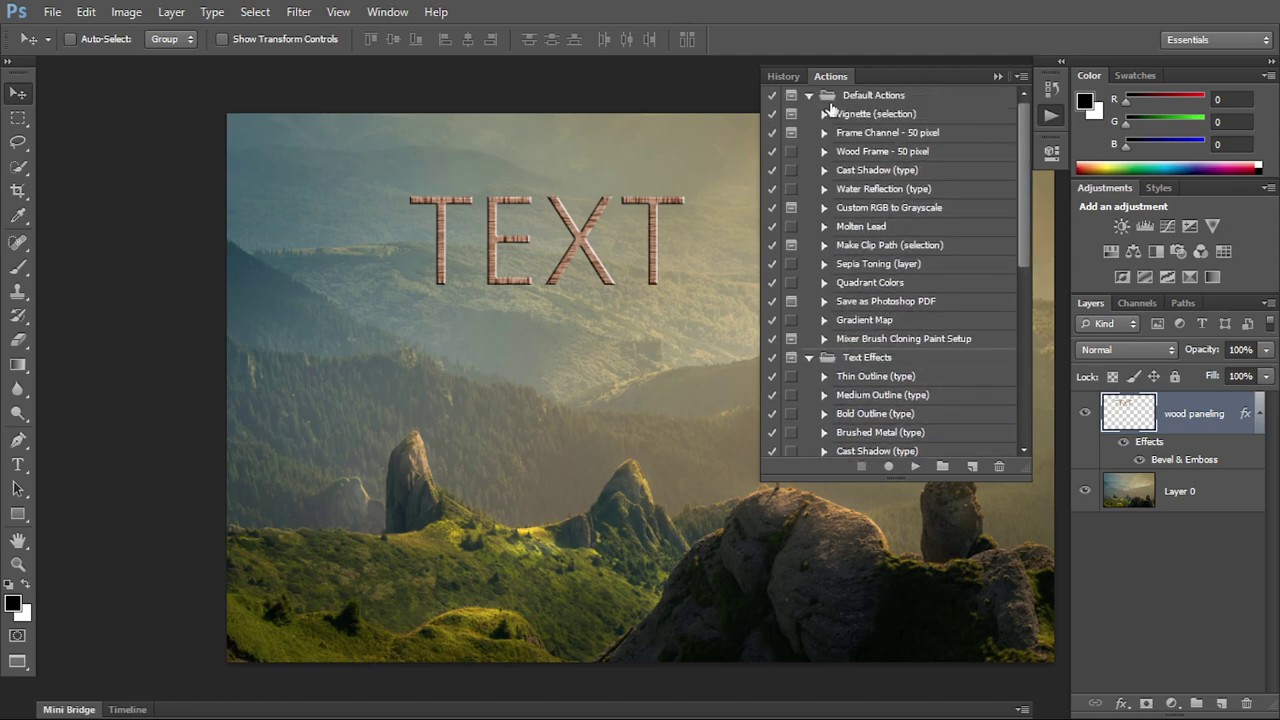
{"action": "left_click", "coordinate": [808, 95]}
{"action": "left_click", "coordinate": [864, 115]}
{"action": "key", "text": "ctrl+z"}
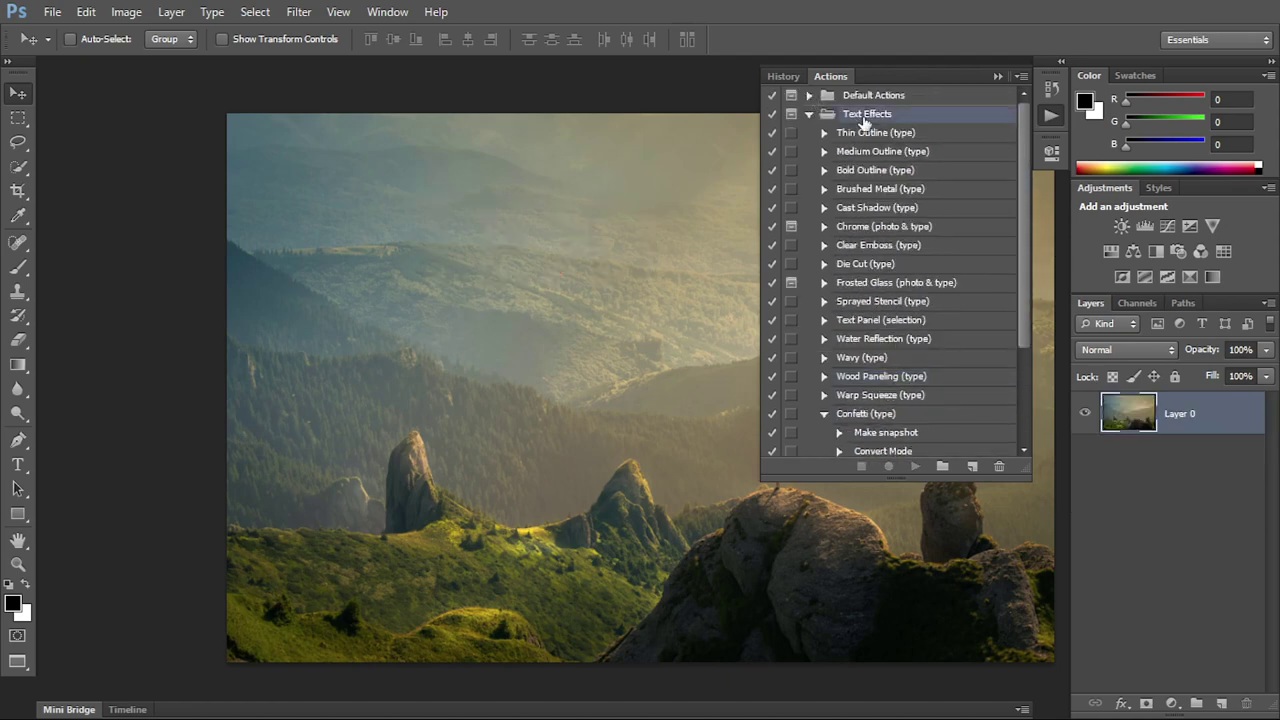
{"action": "left_click", "coordinate": [810, 114]}
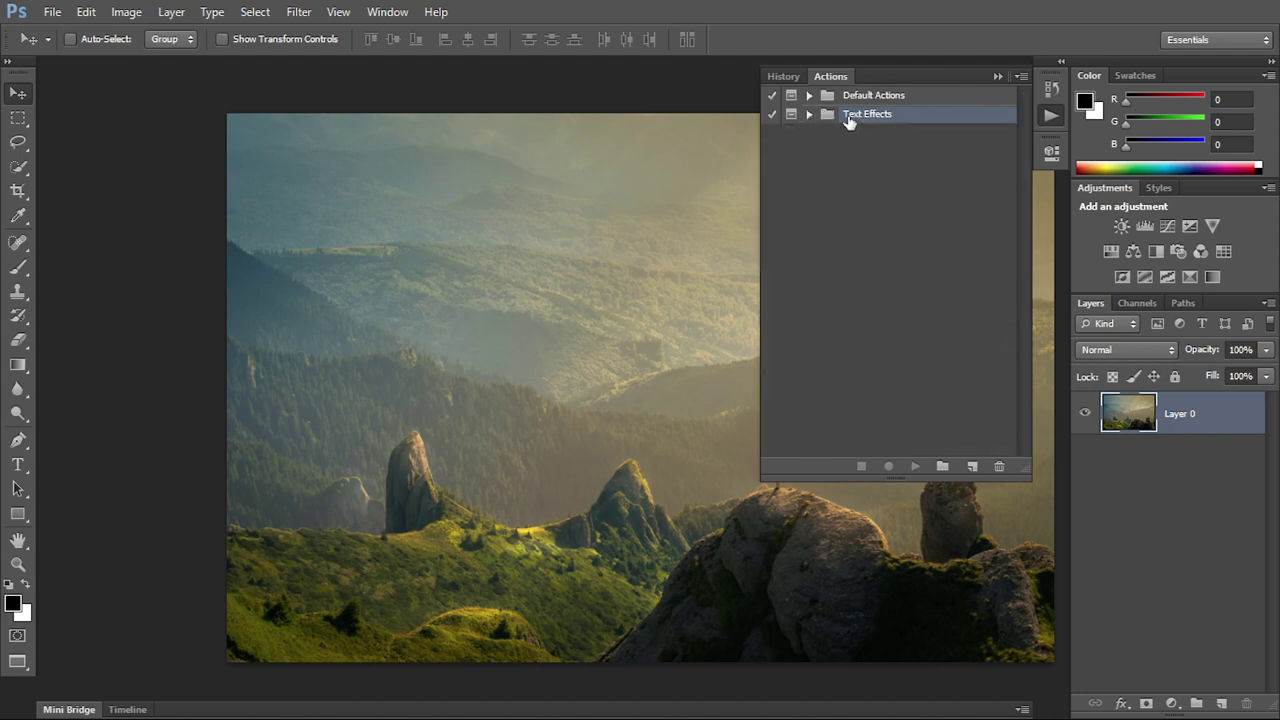
{"action": "left_click", "coordinate": [808, 95]}
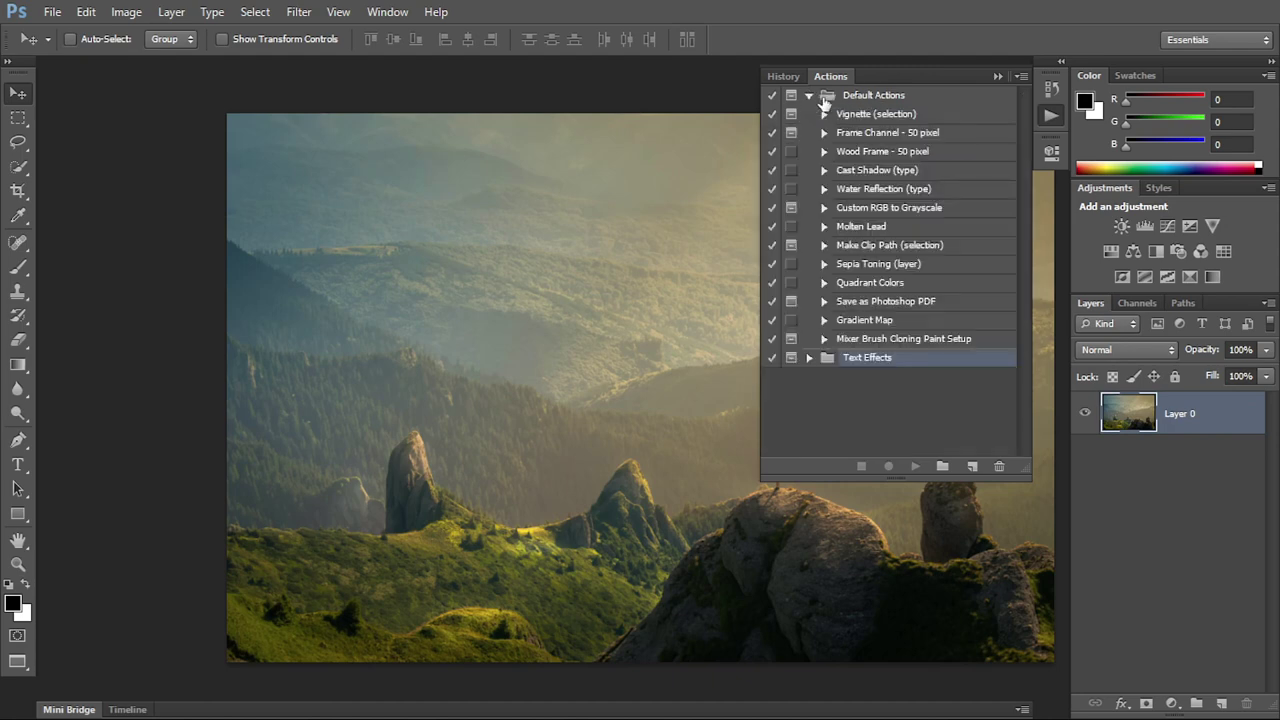
{"action": "left_click", "coordinate": [808, 95]}
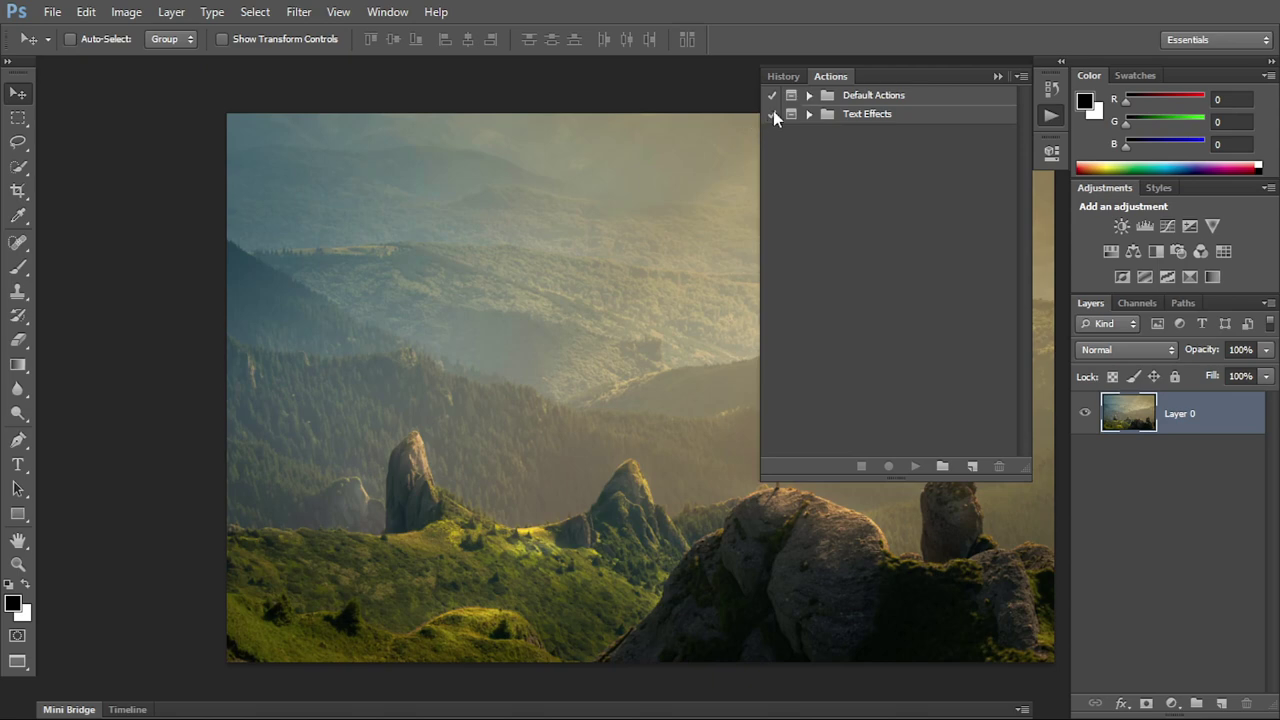
Delete the Text Effects action set, leaving only Default Actions.
{"action": "left_click", "coordinate": [882, 122]}
{"action": "left_click", "coordinate": [1020, 76]}
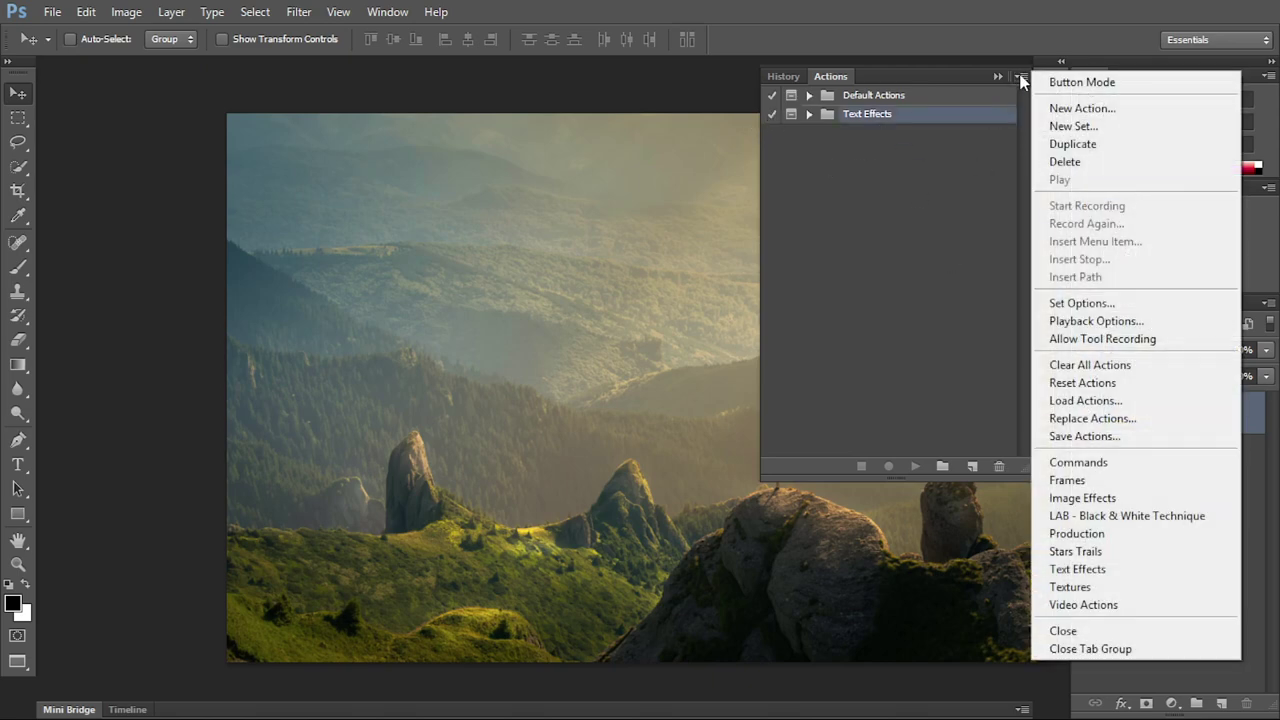
{"action": "left_click", "coordinate": [920, 213]}
{"action": "left_click", "coordinate": [878, 118]}
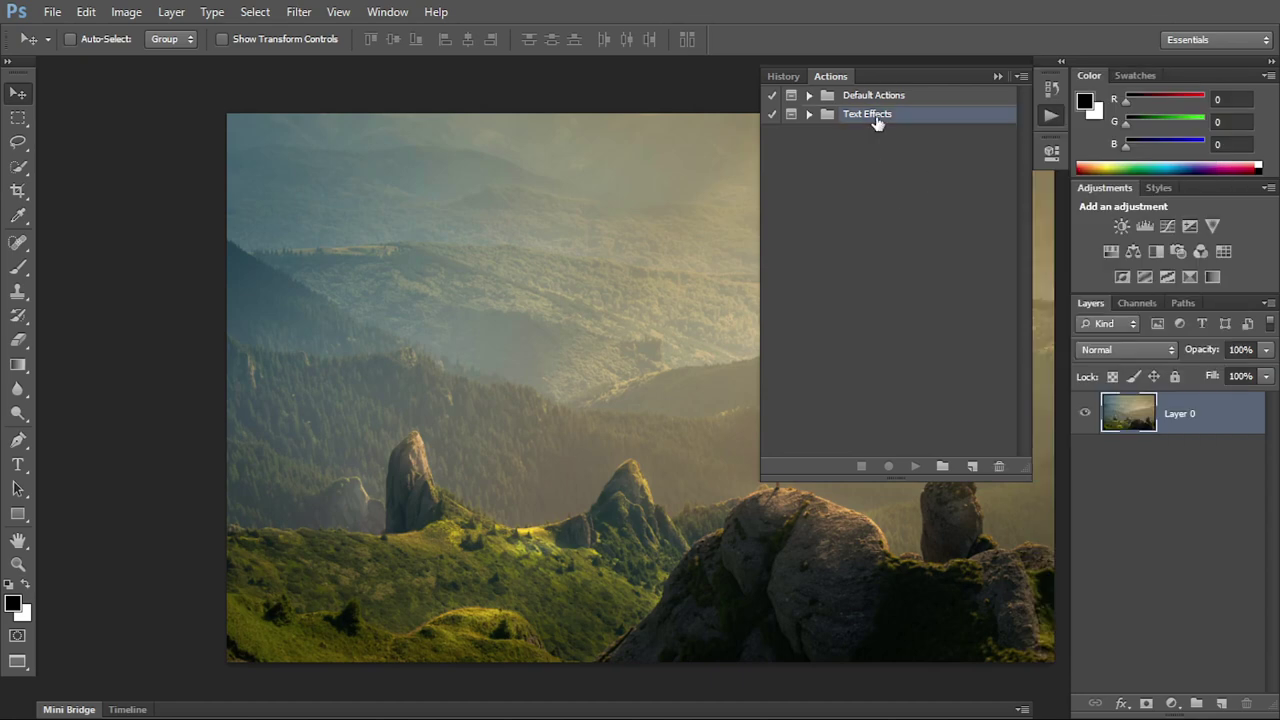
{"action": "left_click", "coordinate": [999, 466]}
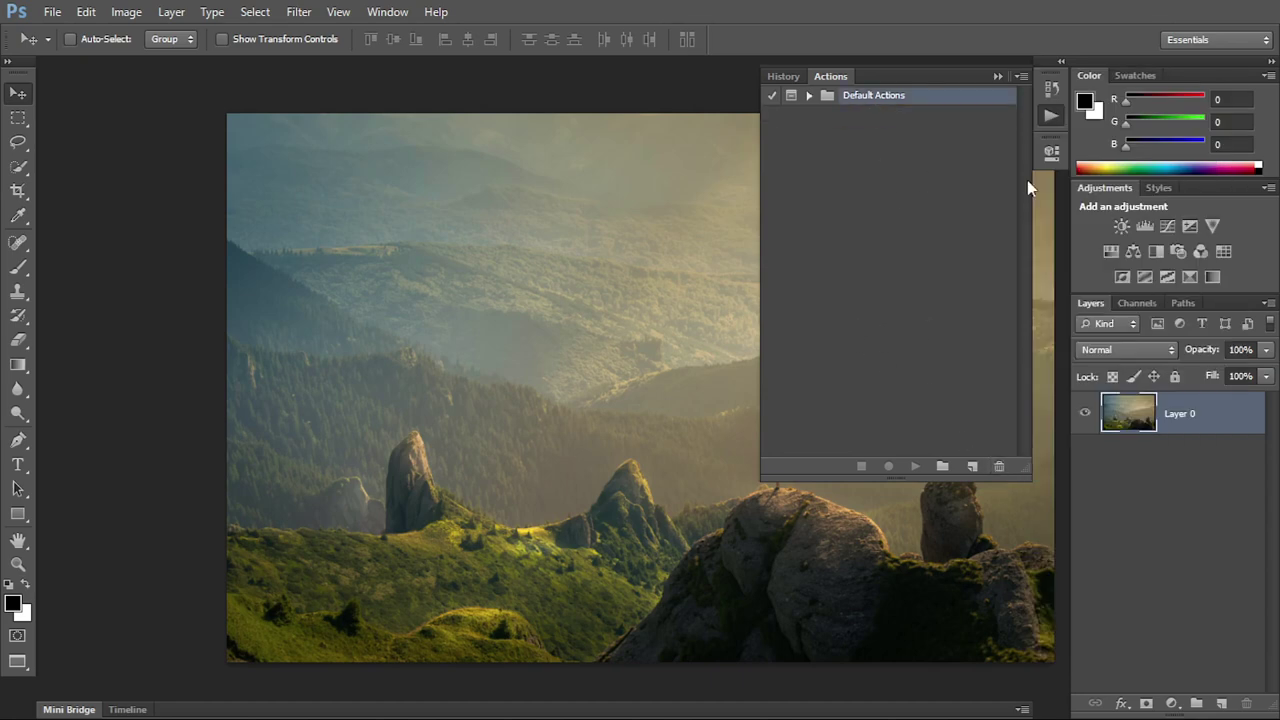
{"action": "left_click", "coordinate": [971, 467]}
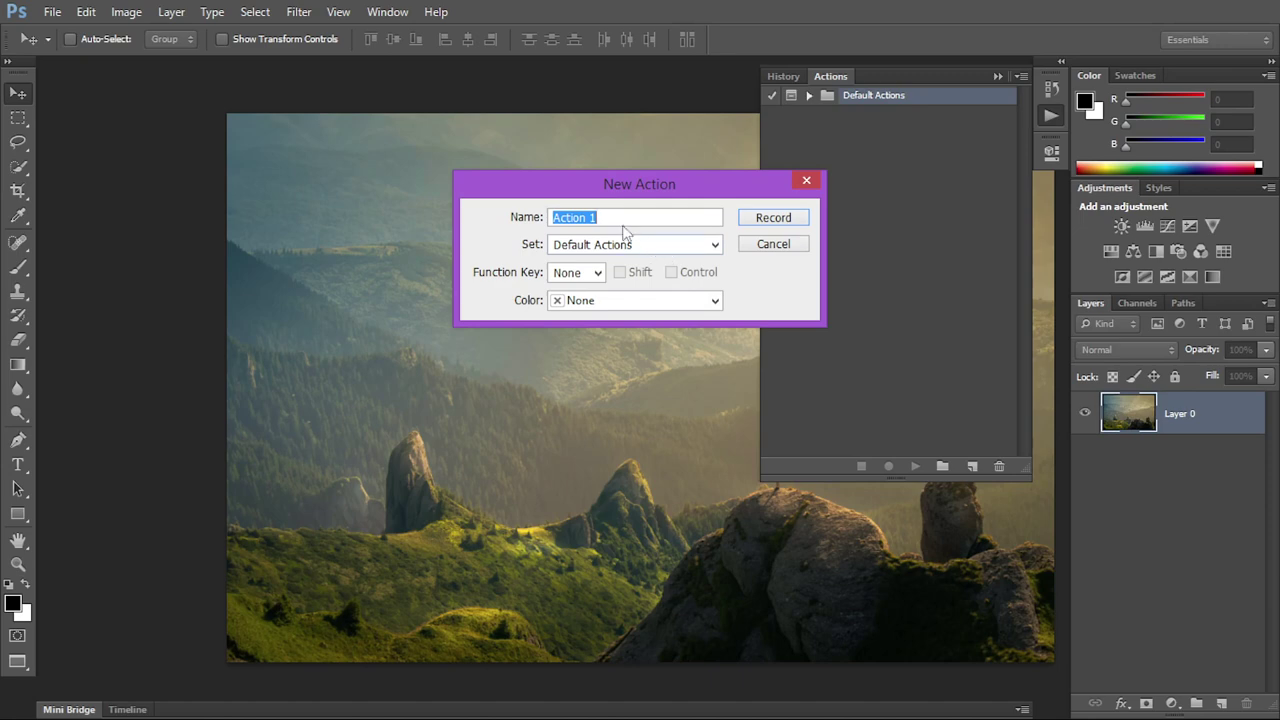
Record a new 'Watermark - Text' action in Default Actions with no function key.
{"action": "type", "text": "wa"}
{"action": "left_click", "coordinate": [587, 278]}
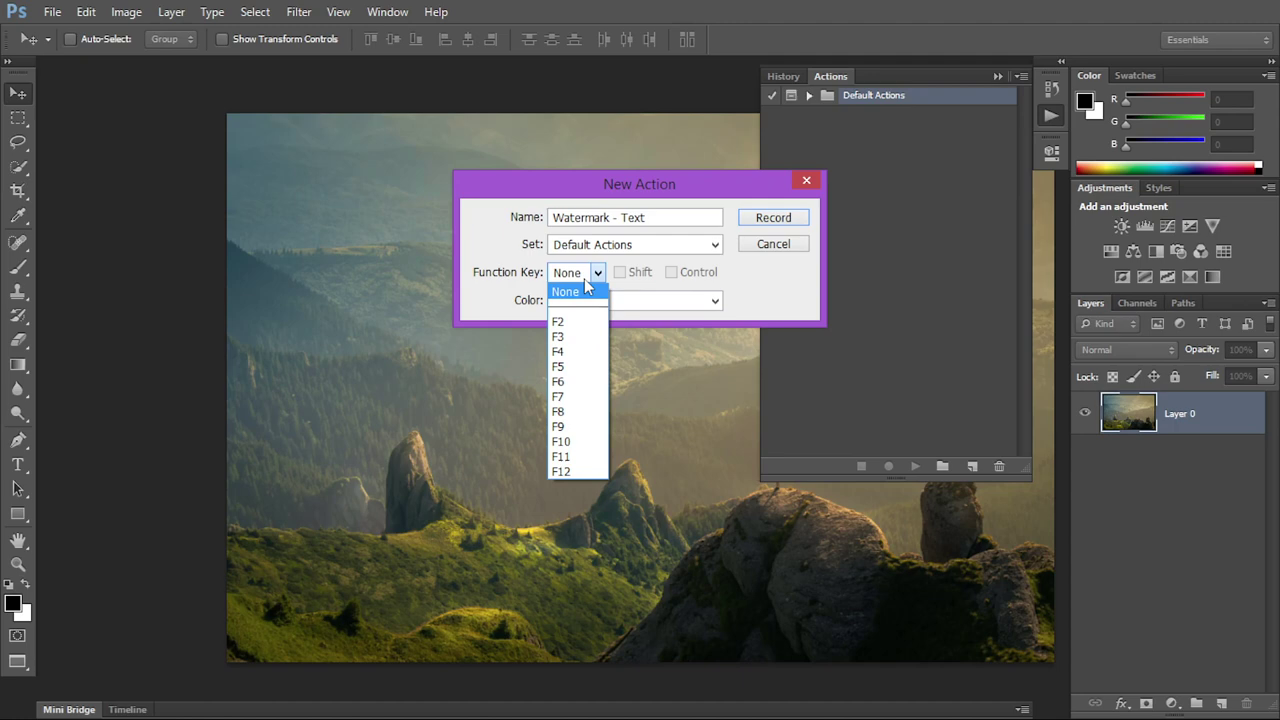
{"action": "left_click", "coordinate": [587, 290]}
{"action": "left_click", "coordinate": [645, 248]}
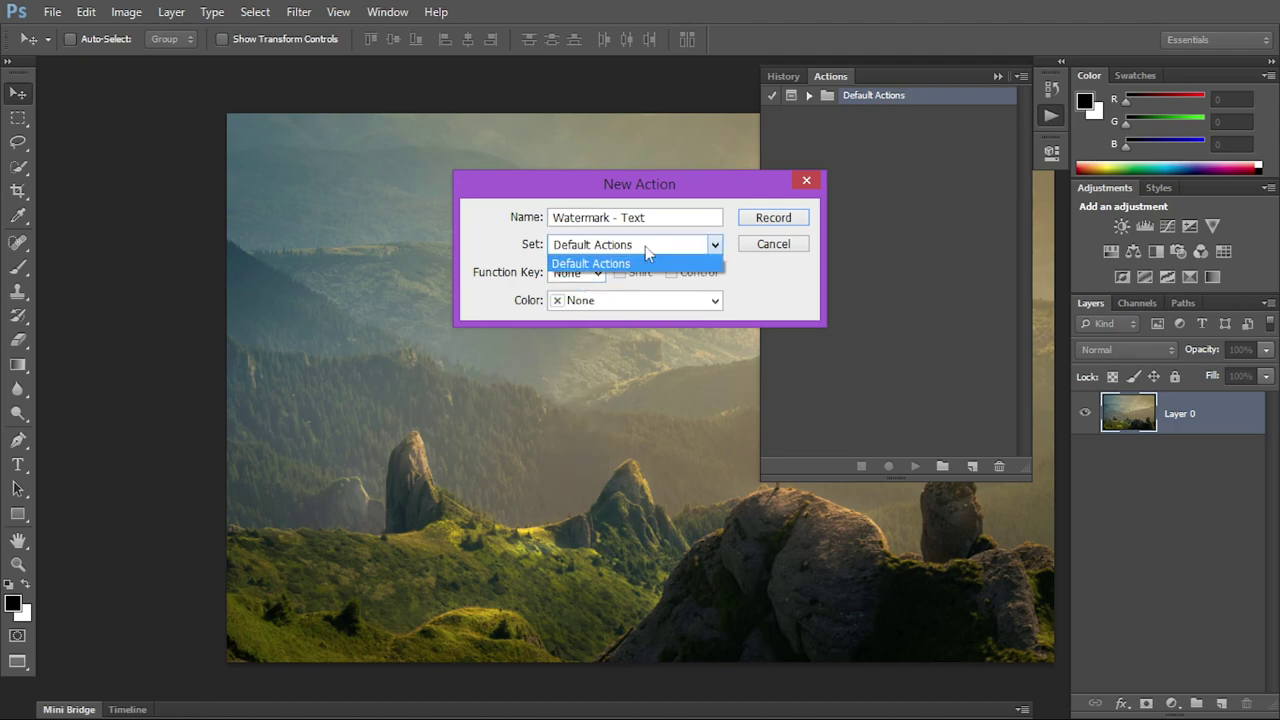
{"action": "left_click", "coordinate": [772, 216]}
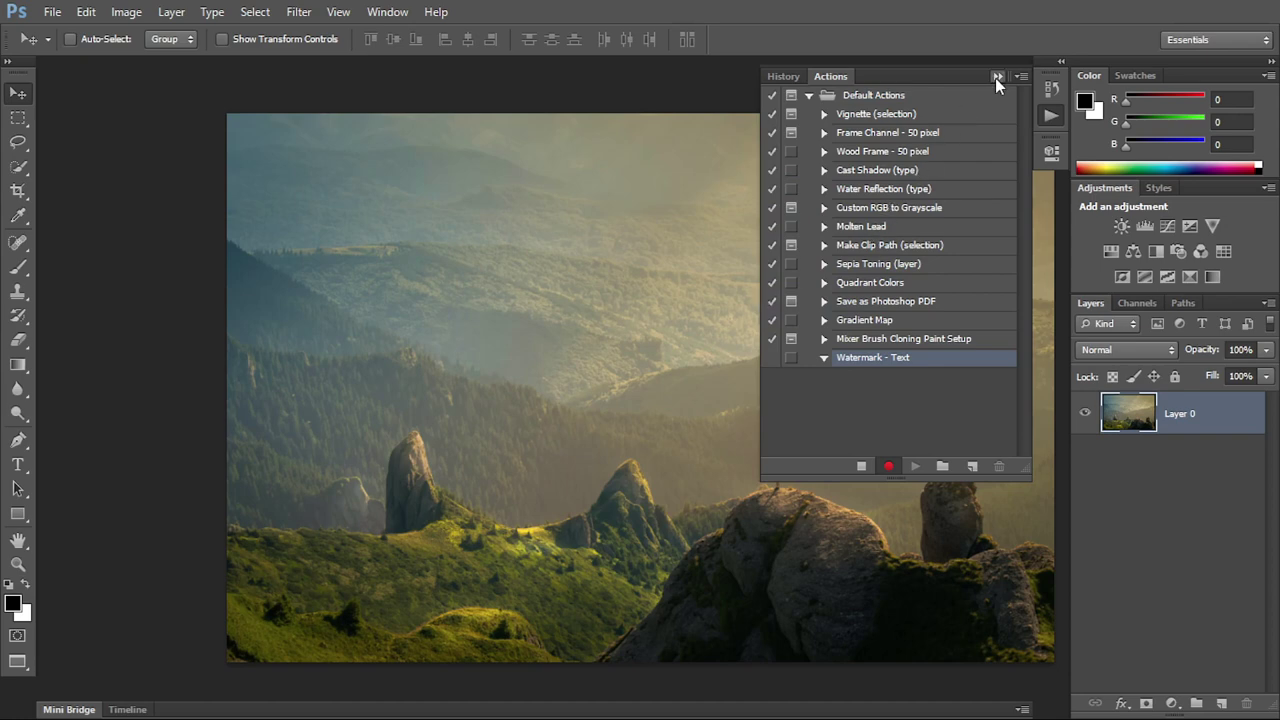
Type 'From' followed by the author's name on a new text layer and colour it white.
{"action": "left_click", "coordinate": [18, 464]}
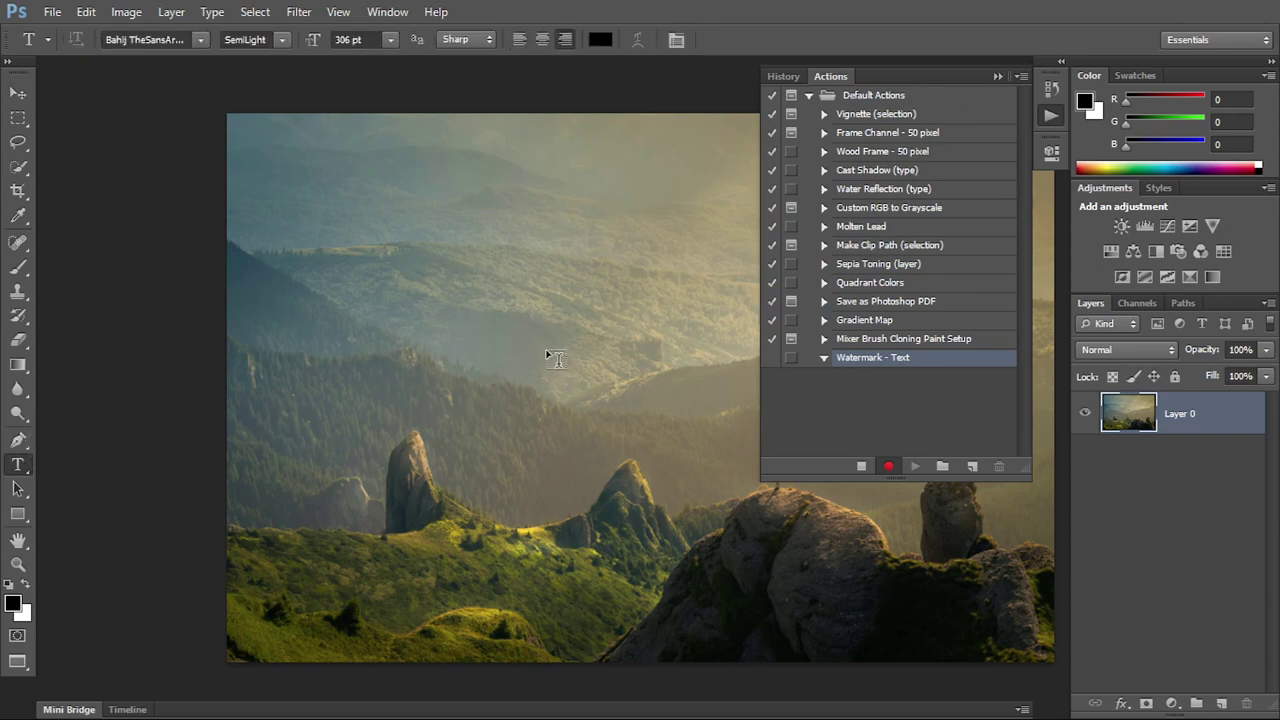
{"action": "left_click", "coordinate": [556, 358]}
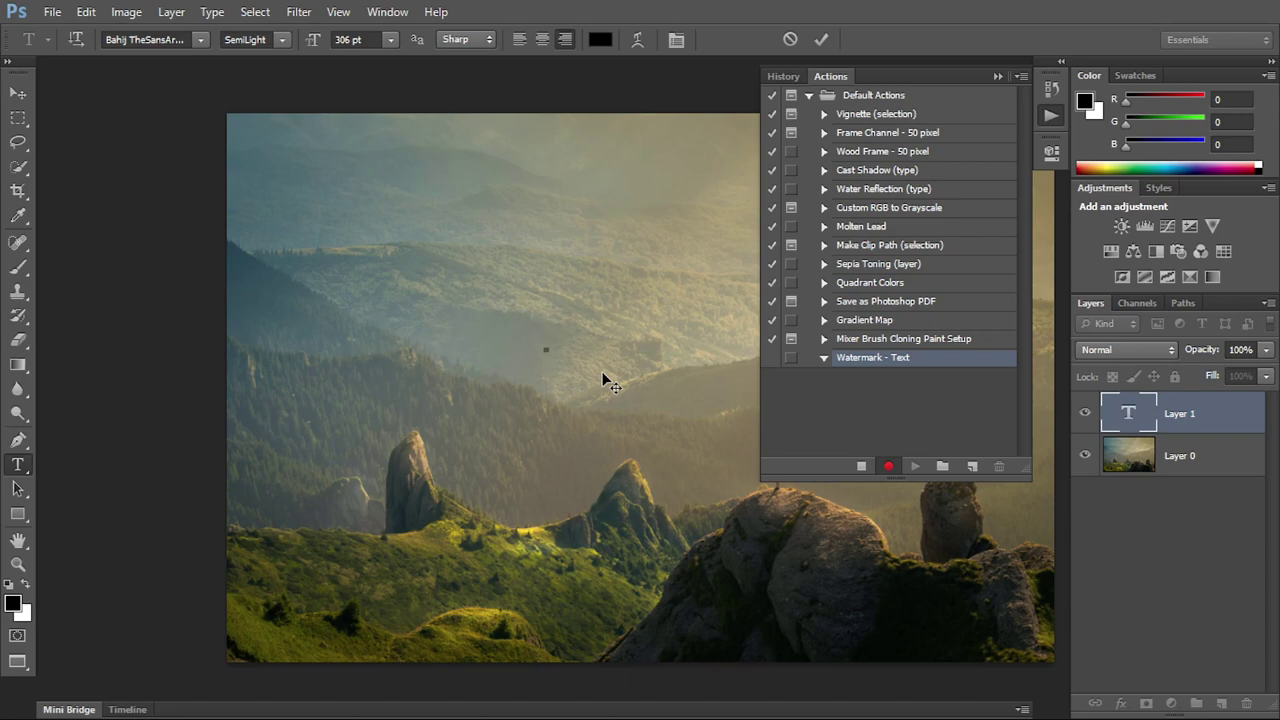
{"action": "type", "text": "From"}
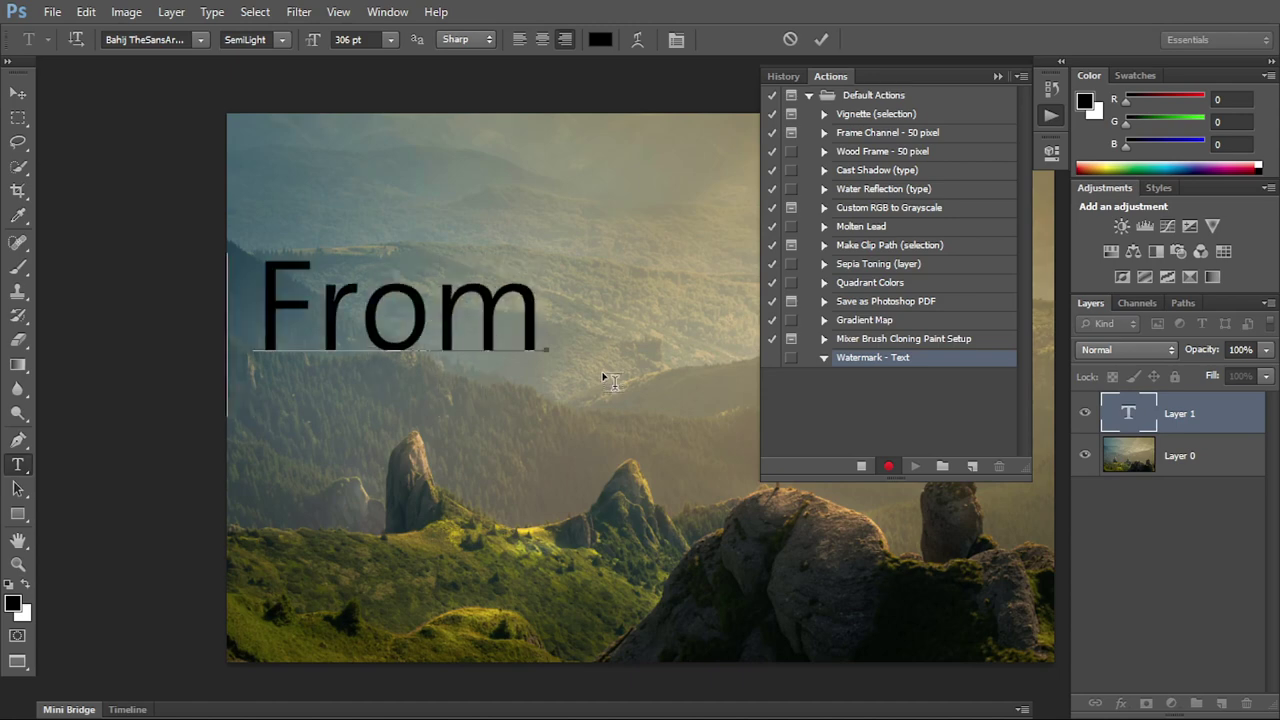
{"action": "key", "text": "ctrl+a"}
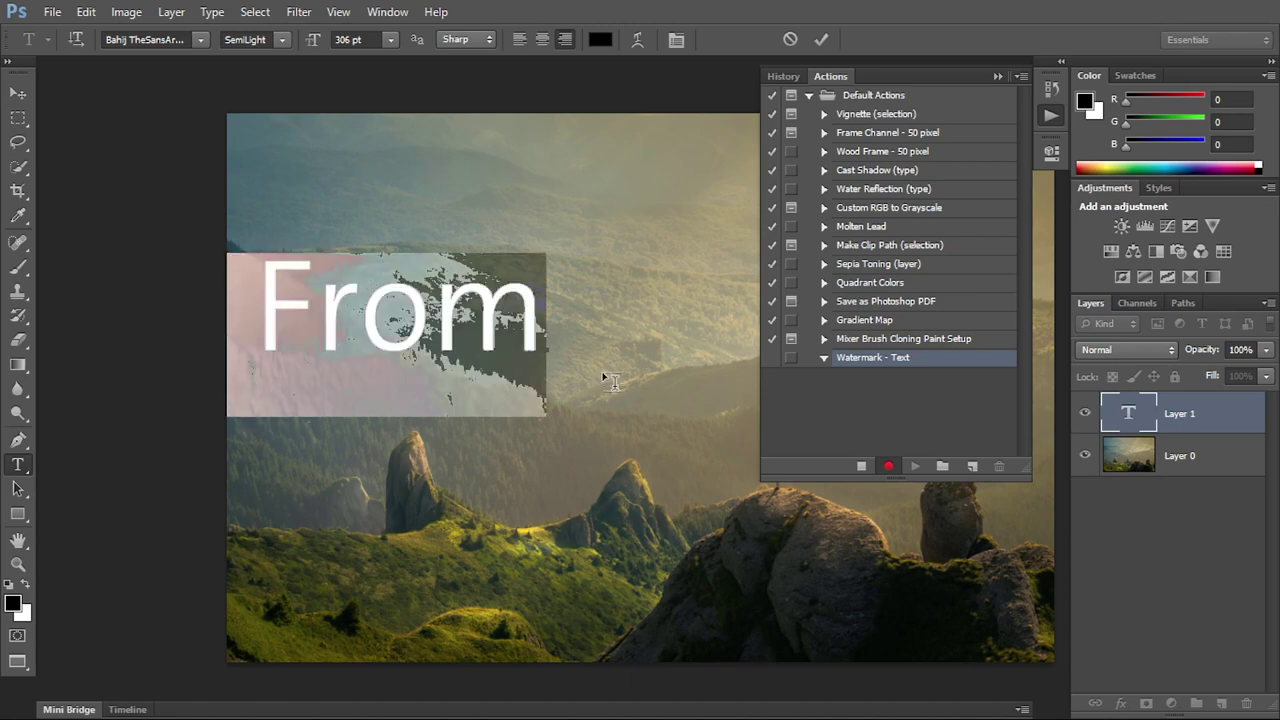
{"action": "type", "text": "DAvid A"}
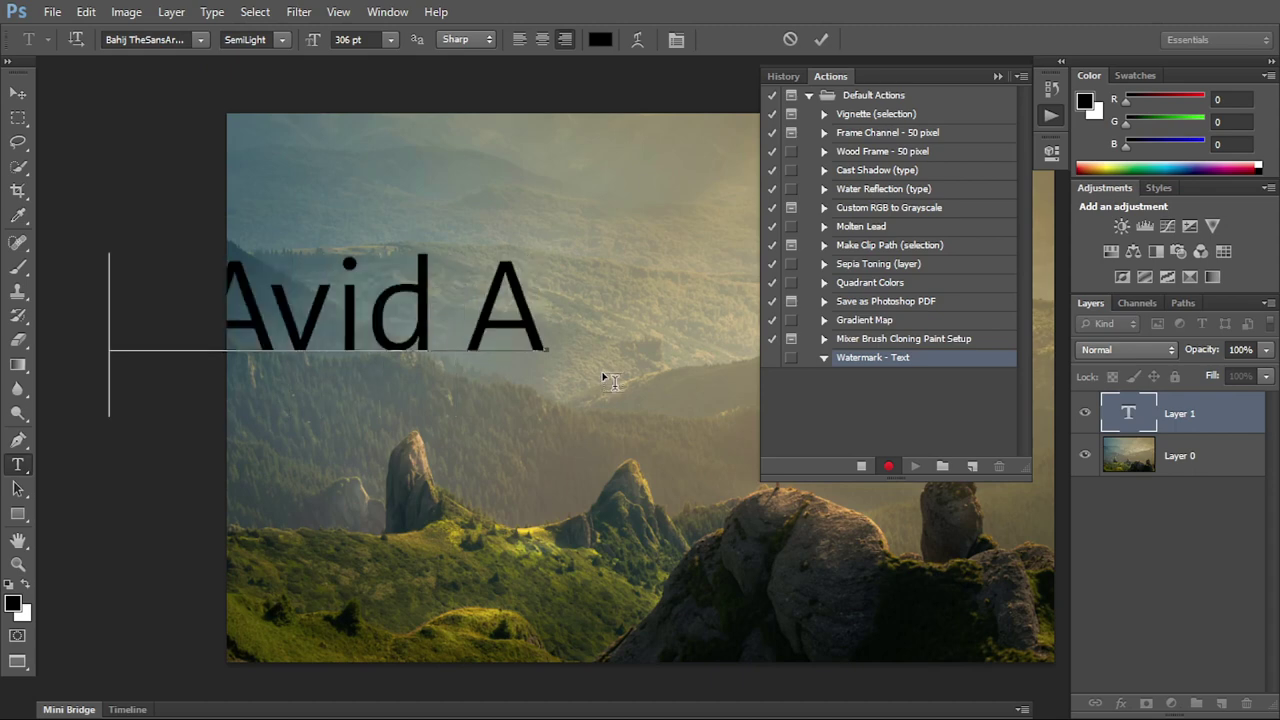
{"action": "type", "text": "uthor"}
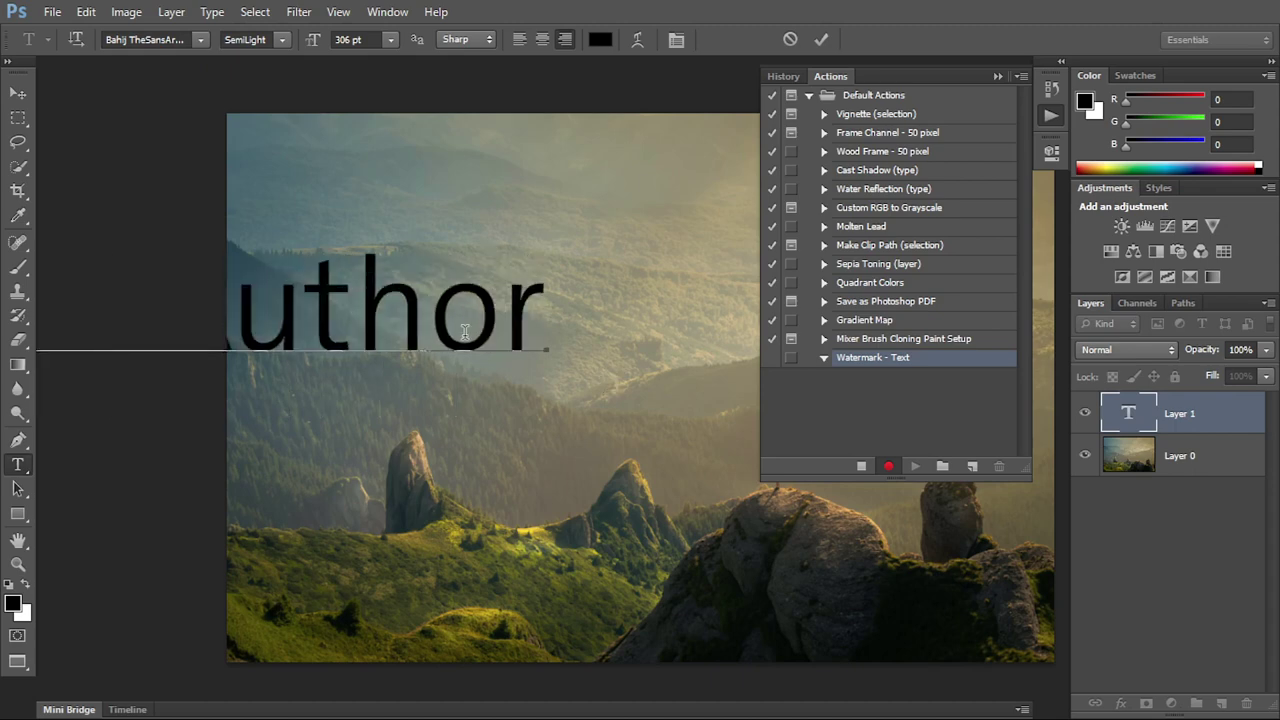
{"action": "key", "text": "ctrl+a"}
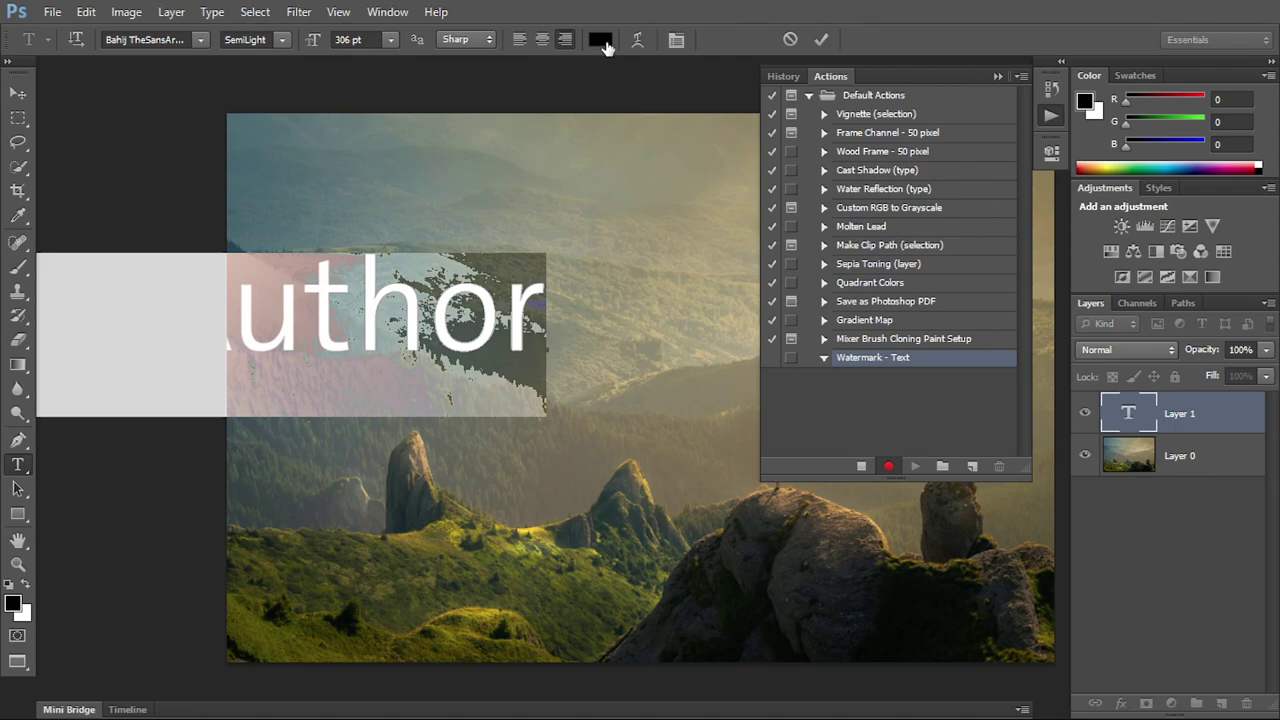
{"action": "key", "text": "ctrl+h"}
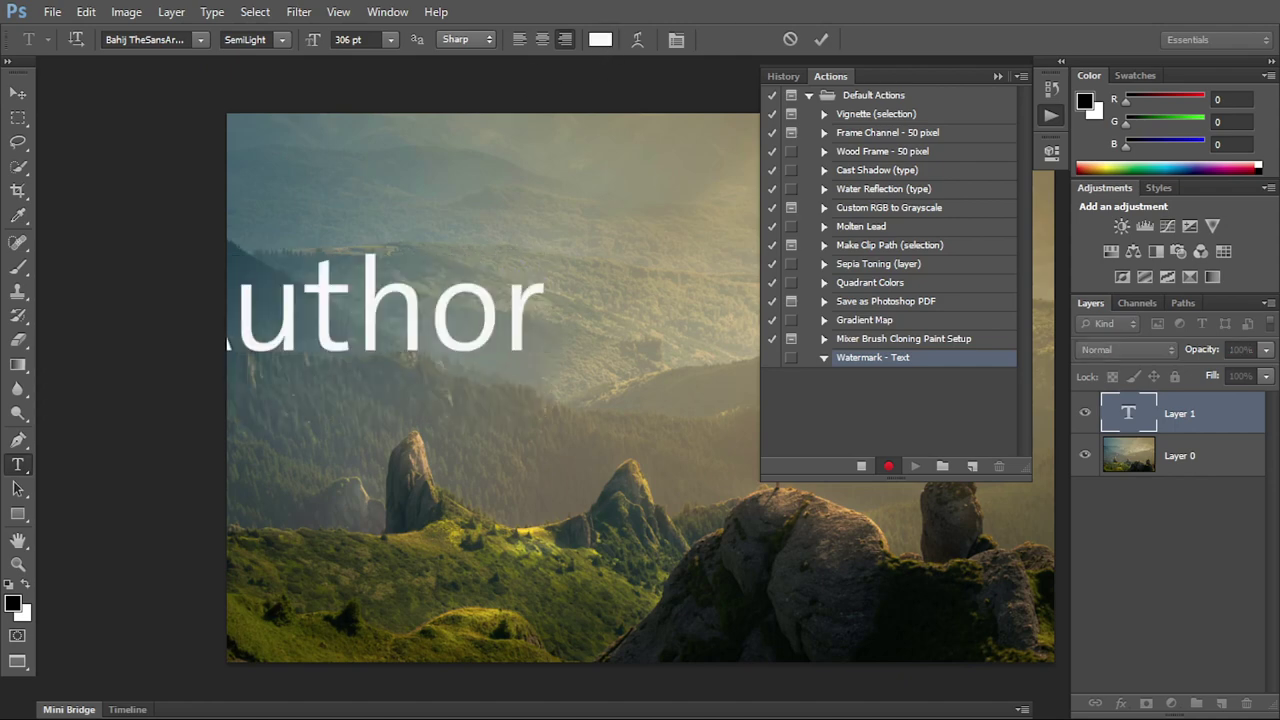
{"action": "key", "text": "ctrl+h"}
Set the name text to Grand Hotel 133 pt, move it lower right, at 40% opacity.
{"action": "left_click", "coordinate": [200, 40]}
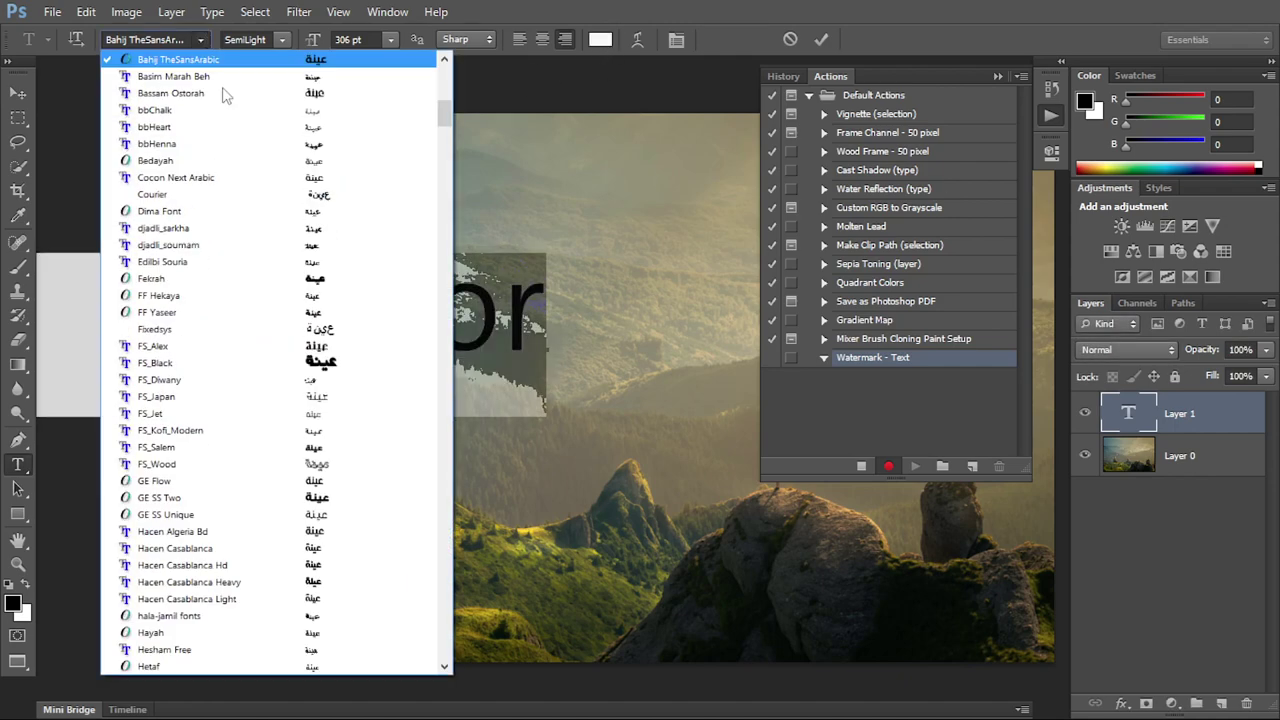
{"action": "left_click_drag", "start_coordinate": [446, 120], "coordinate": [458, 366]}
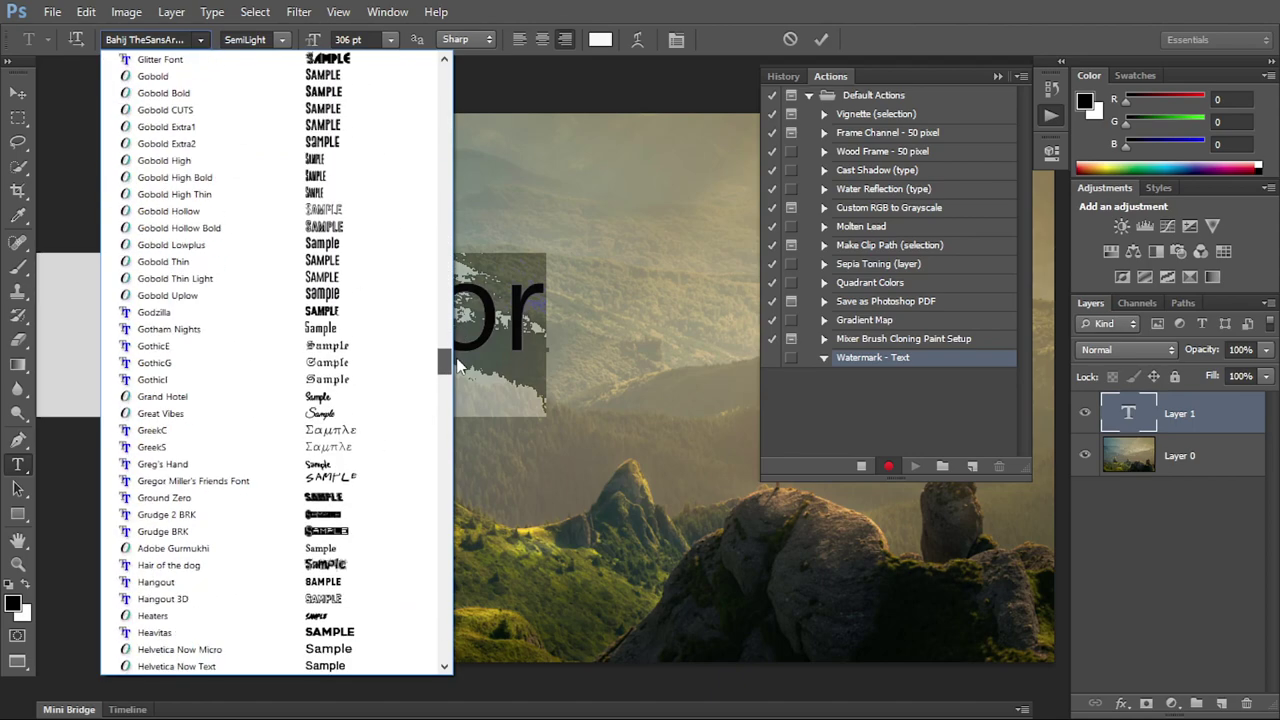
{"action": "left_click", "coordinate": [412, 396]}
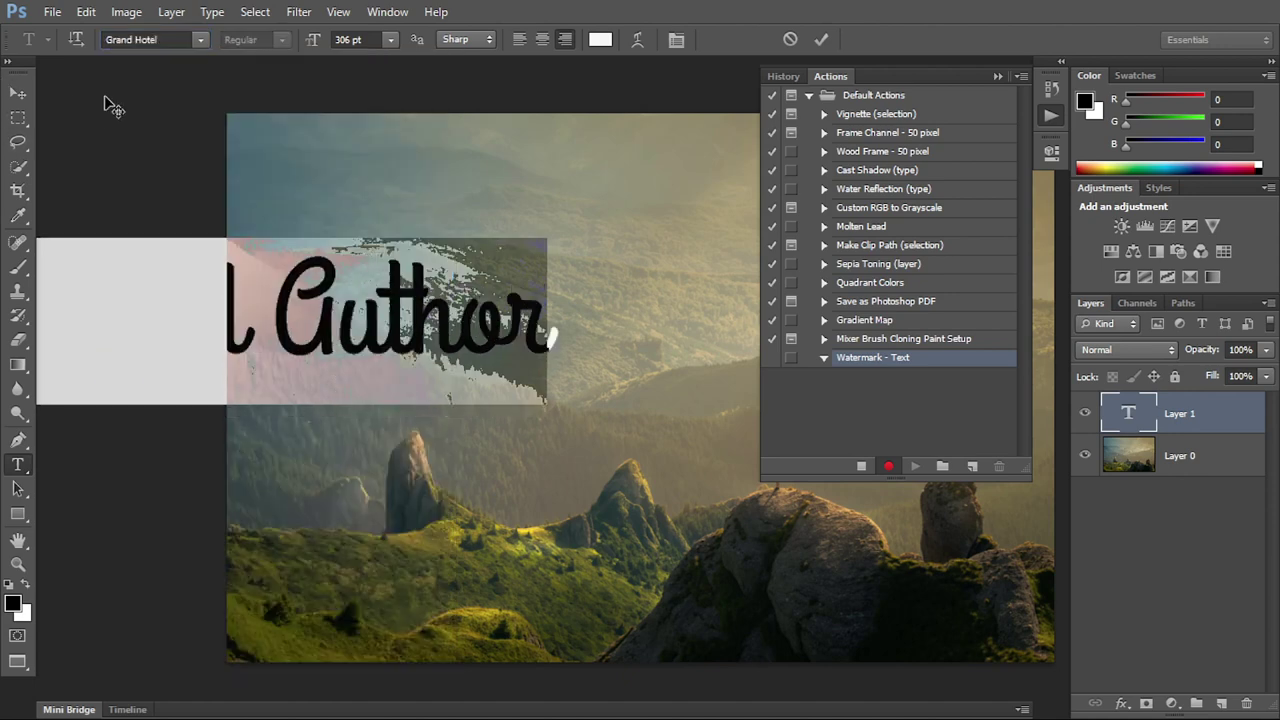
{"action": "mouse_move", "coordinate": [317, 49]}
{"action": "left_mouse_down"}
{"action": "mouse_move", "coordinate": [251, 51]}
{"action": "mouse_move", "coordinate": [190, 73]}
{"action": "mouse_move", "coordinate": [67, 178]}
{"action": "left_mouse_up"}
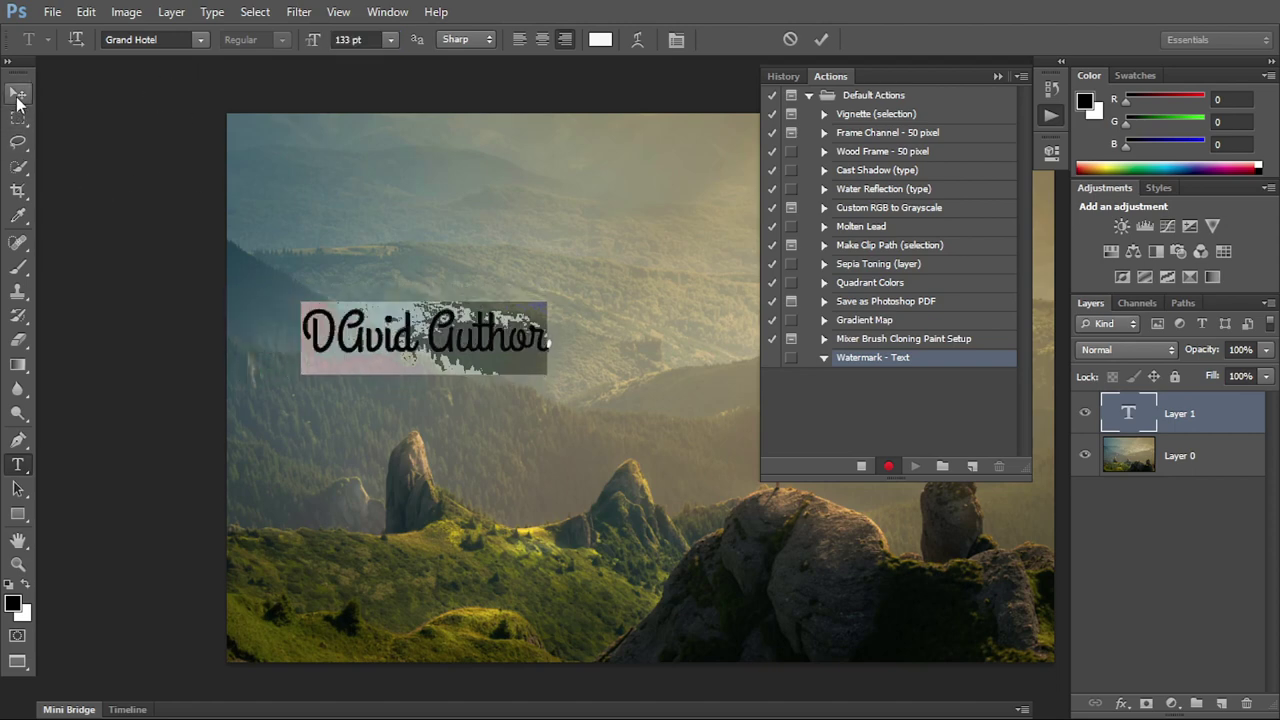
{"action": "left_click", "coordinate": [18, 95]}
{"action": "left_click_drag", "start_coordinate": [448, 338], "coordinate": [523, 425]}
{"action": "key", "text": "4"}
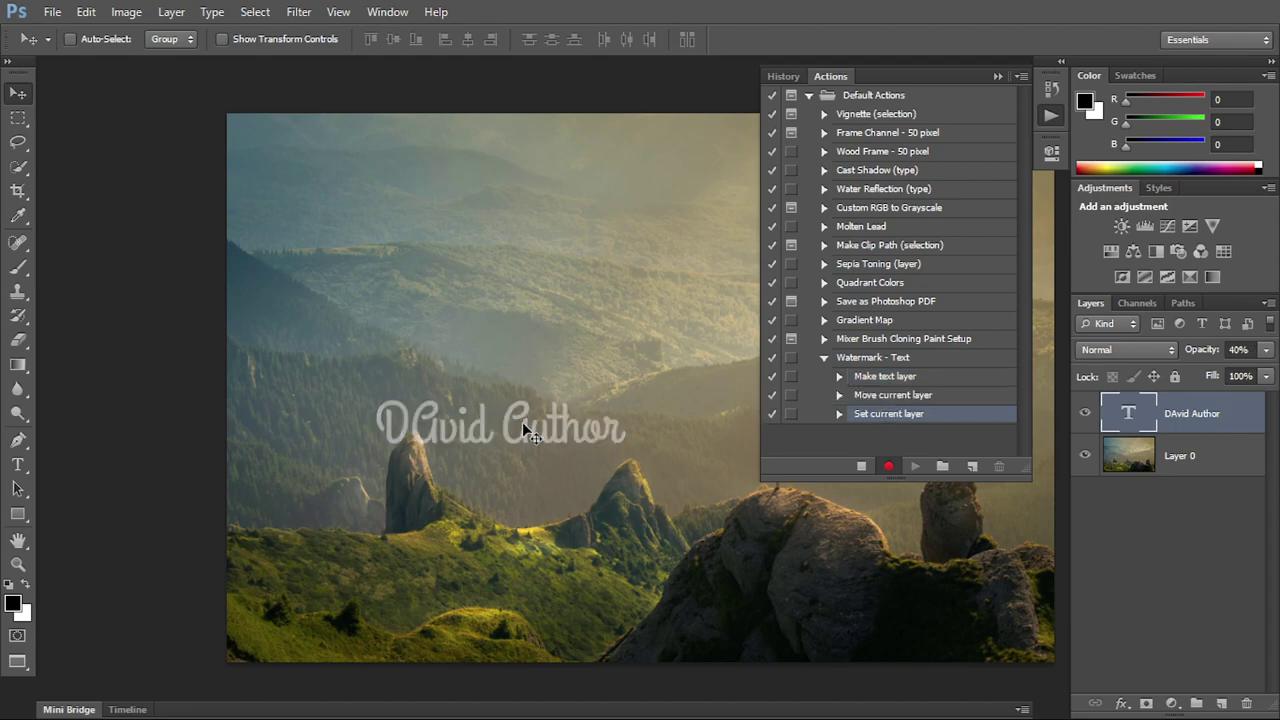
Add a default drop shadow to the author-name text layer.
{"action": "double_click", "coordinate": [1242, 414]}
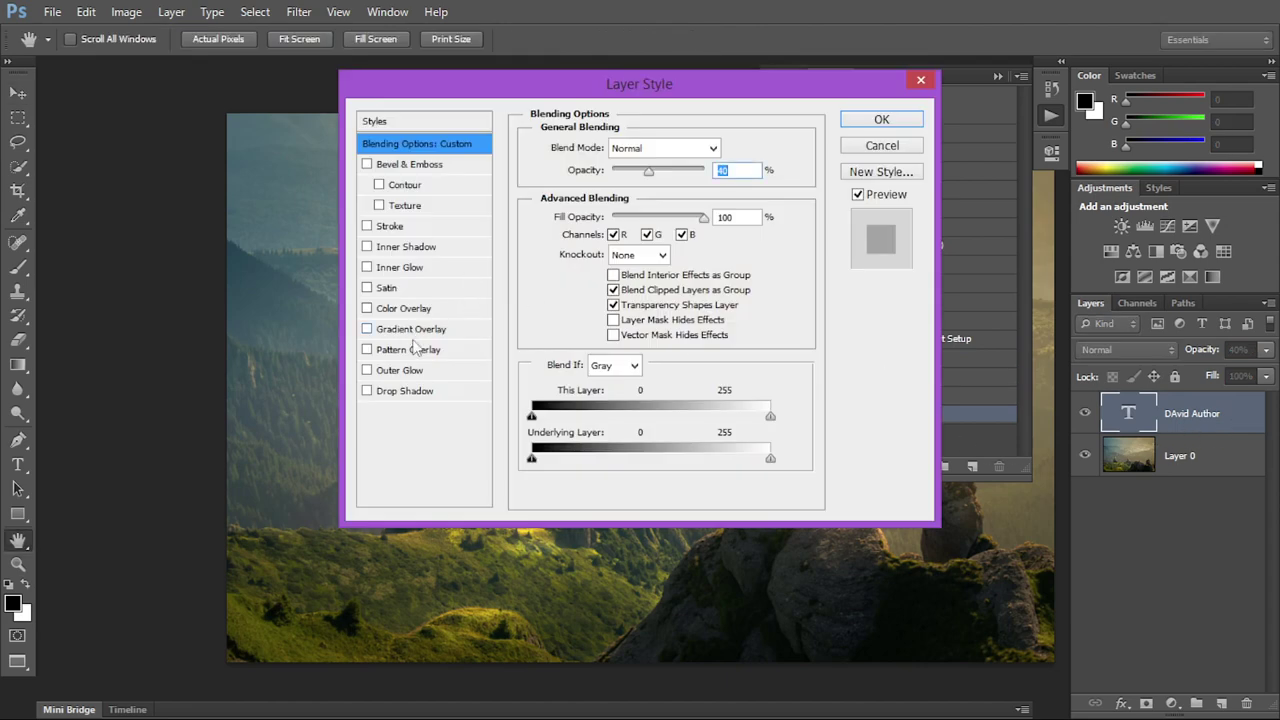
{"action": "left_click", "coordinate": [404, 392]}
{"action": "left_click", "coordinate": [881, 119]}
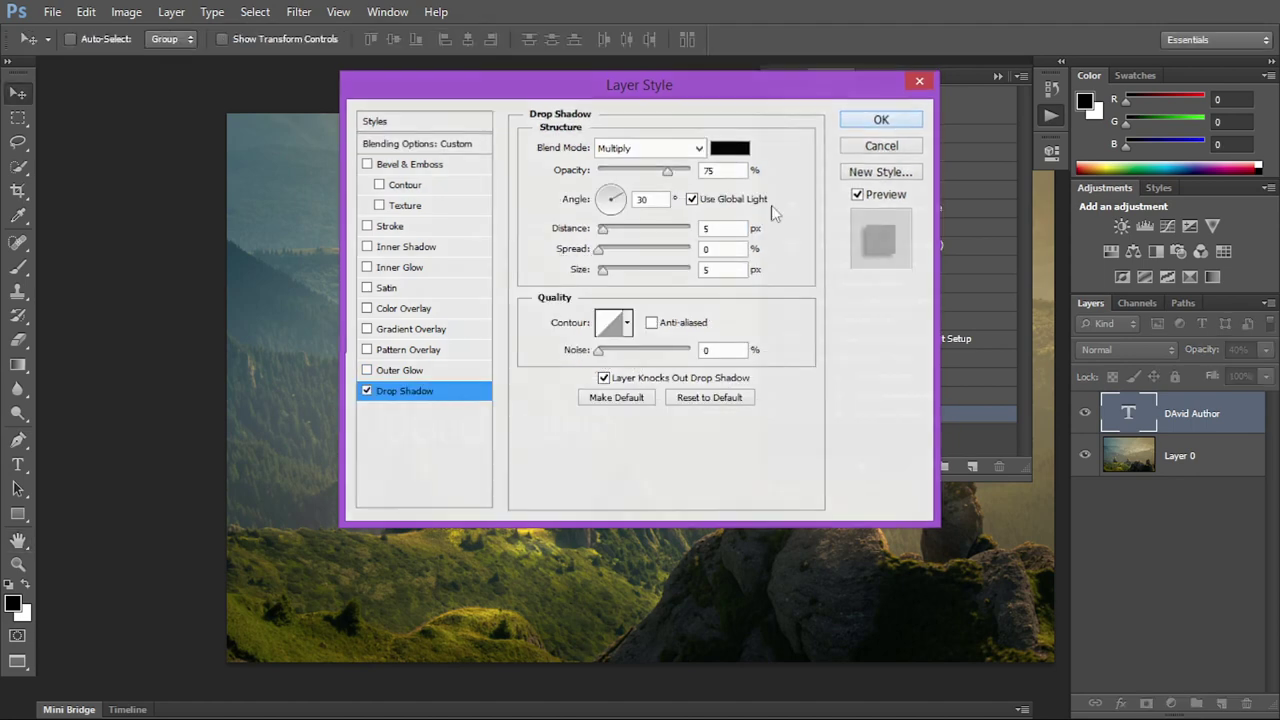
Set the drop shadow to 45% opacity, 4 px distance and 1% spread.
{"action": "double_click", "coordinate": [1233, 413]}
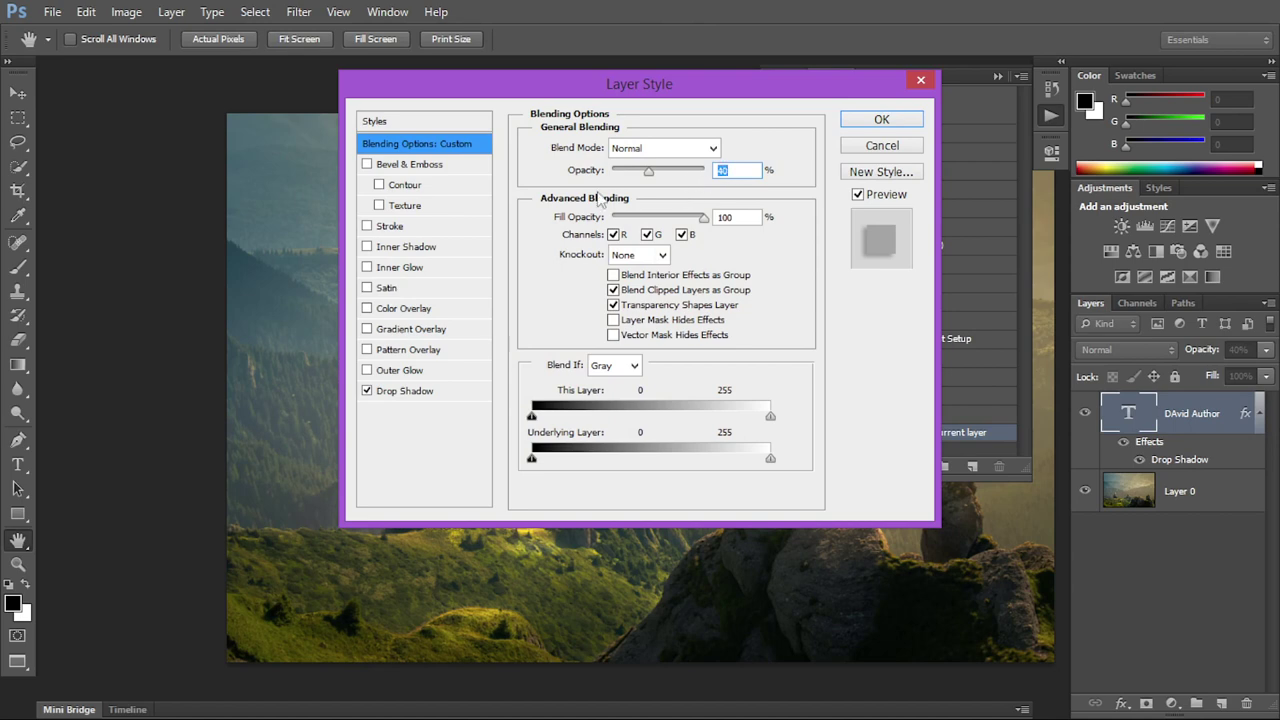
{"action": "left_click", "coordinate": [410, 391]}
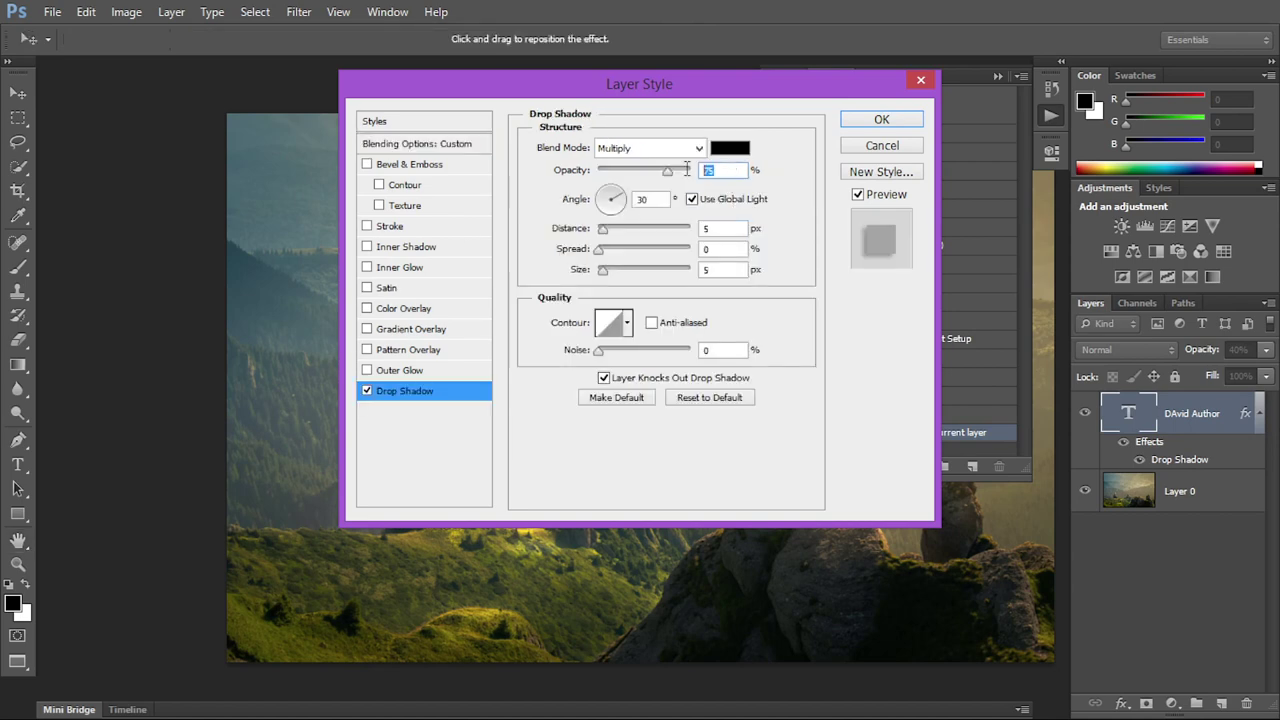
{"action": "type", "text": "45"}
{"action": "left_click", "coordinate": [703, 228]}
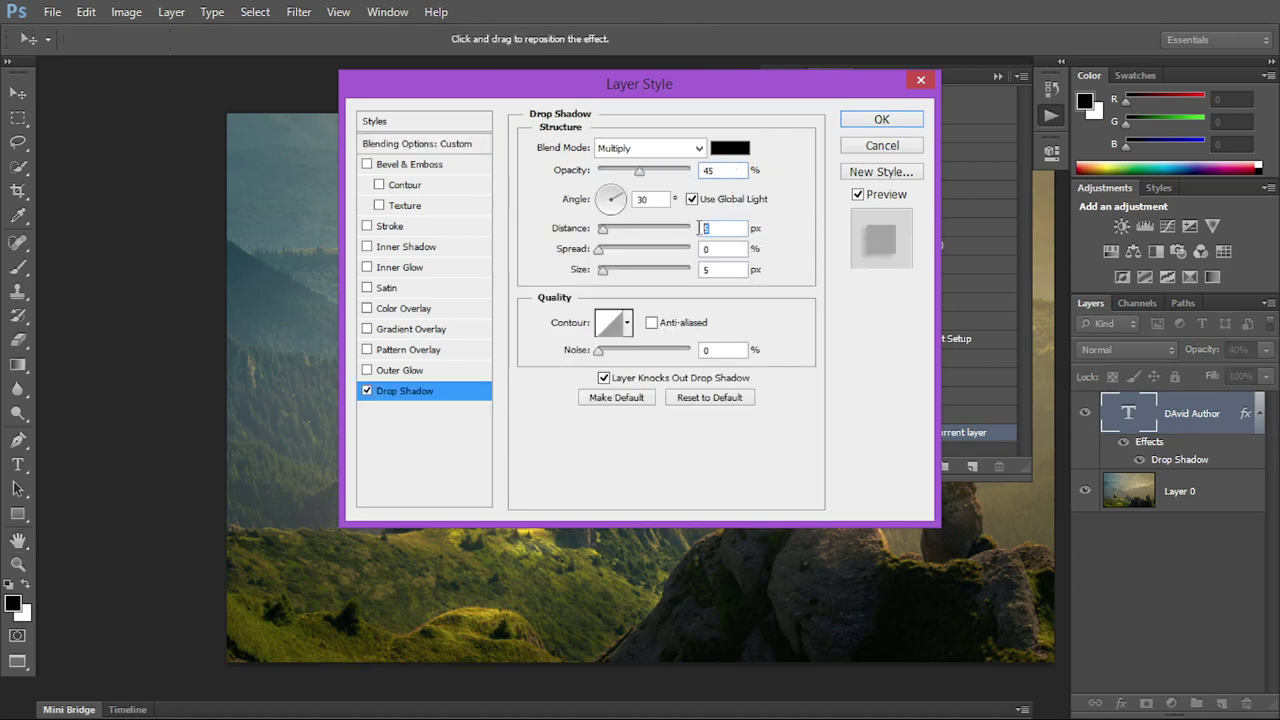
{"action": "type", "text": "4"}
{"action": "key", "text": "Tab"}
{"action": "type", "text": "1"}
{"action": "key", "text": "Tab"}
{"action": "left_click", "coordinate": [867, 127]}
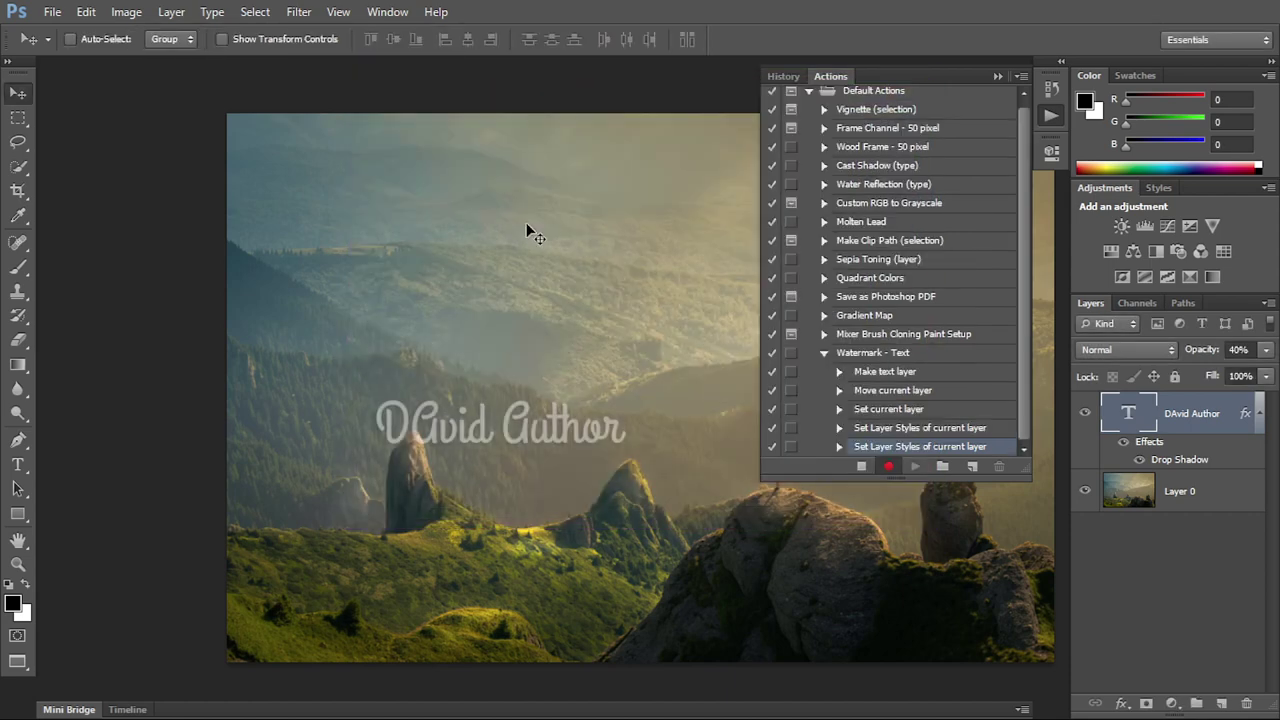
Drag the DAvid Author text to the bottom-right corner, then stop and collapse the Watermark - Text action.
{"action": "left_click", "coordinate": [996, 77]}
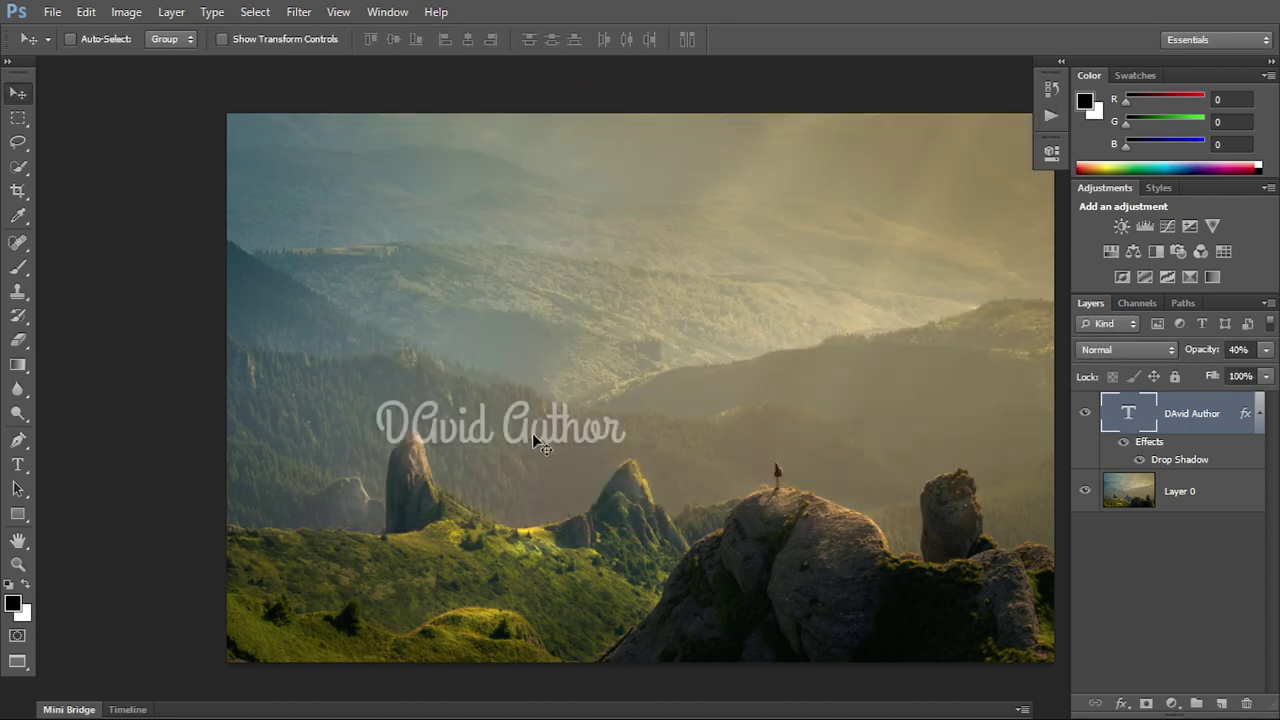
{"action": "mouse_move", "coordinate": [534, 439]}
{"action": "left_mouse_down"}
{"action": "mouse_move", "coordinate": [925, 622]}
{"action": "mouse_move", "coordinate": [925, 636]}
{"action": "left_mouse_up"}
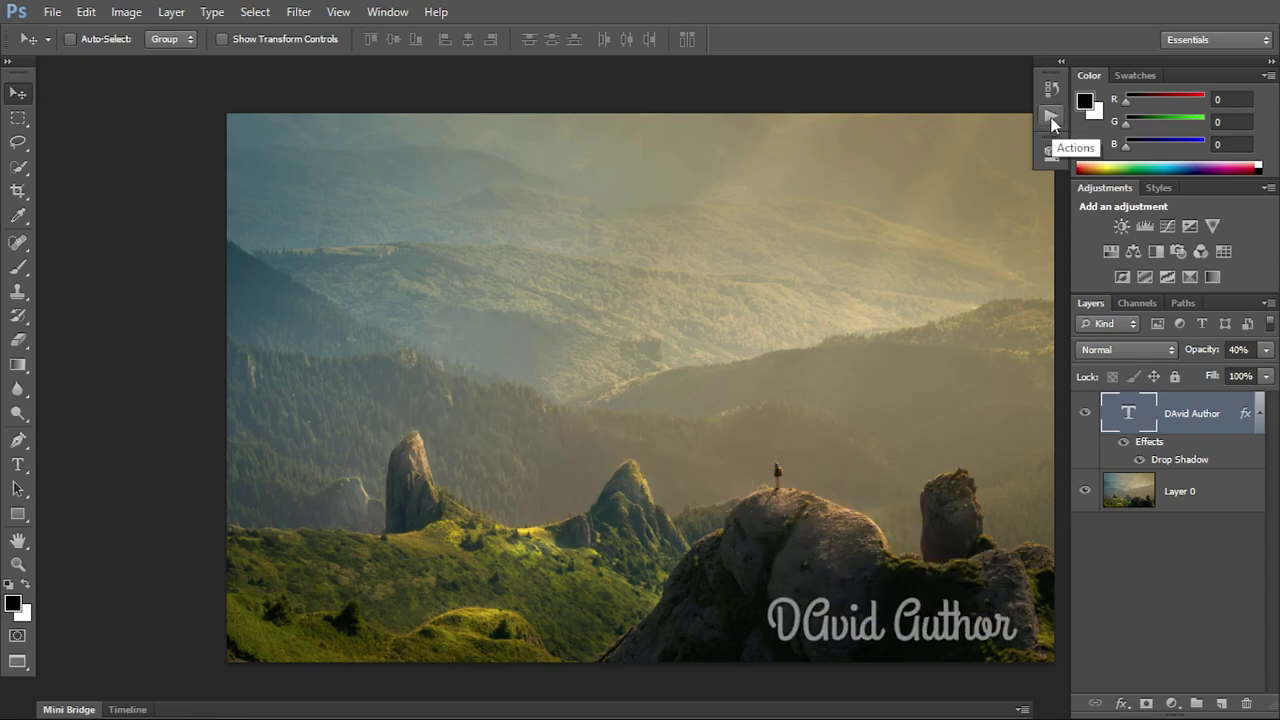
{"action": "left_click", "coordinate": [1051, 115]}
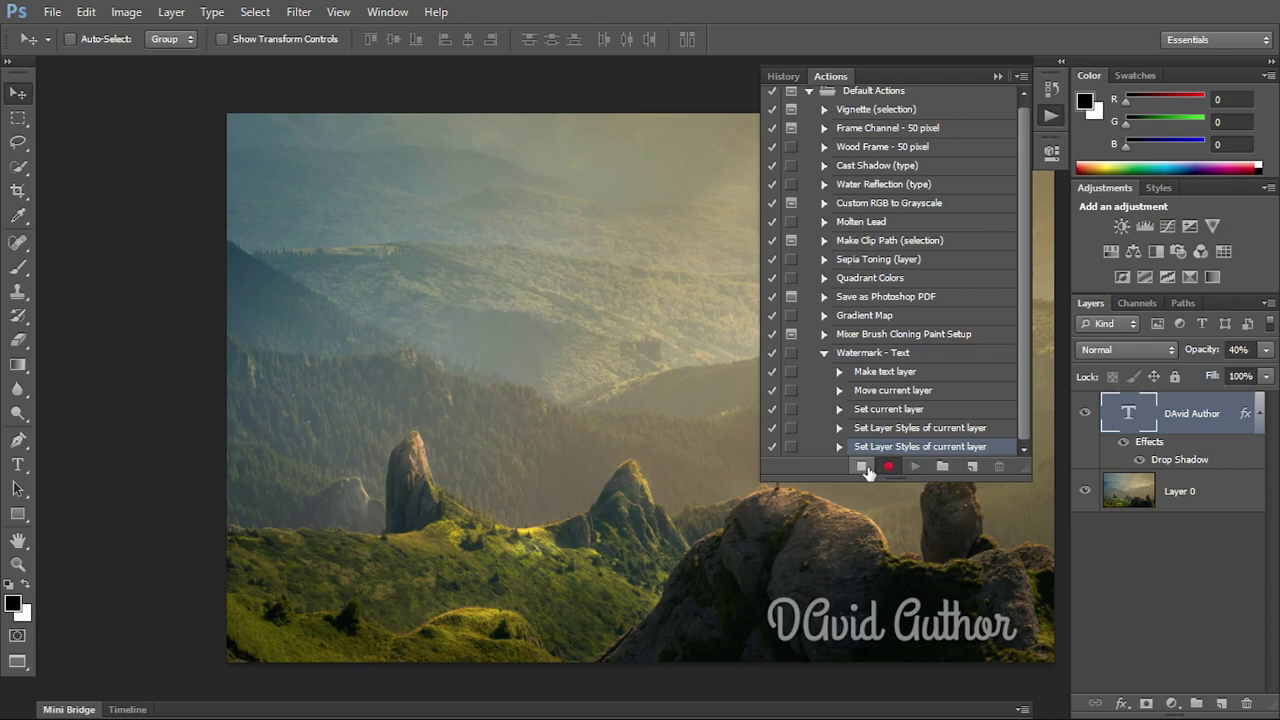
{"action": "left_click", "coordinate": [861, 466]}
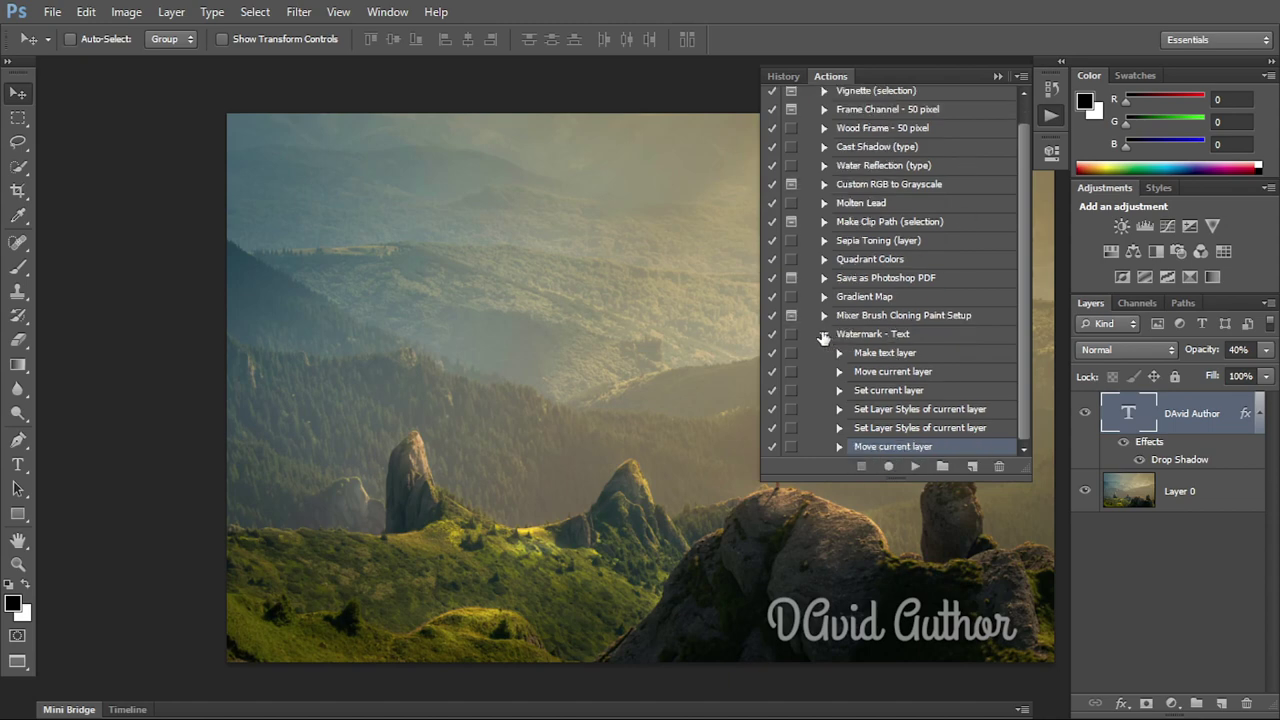
{"action": "left_click", "coordinate": [823, 337]}
{"action": "left_click", "coordinate": [885, 360]}
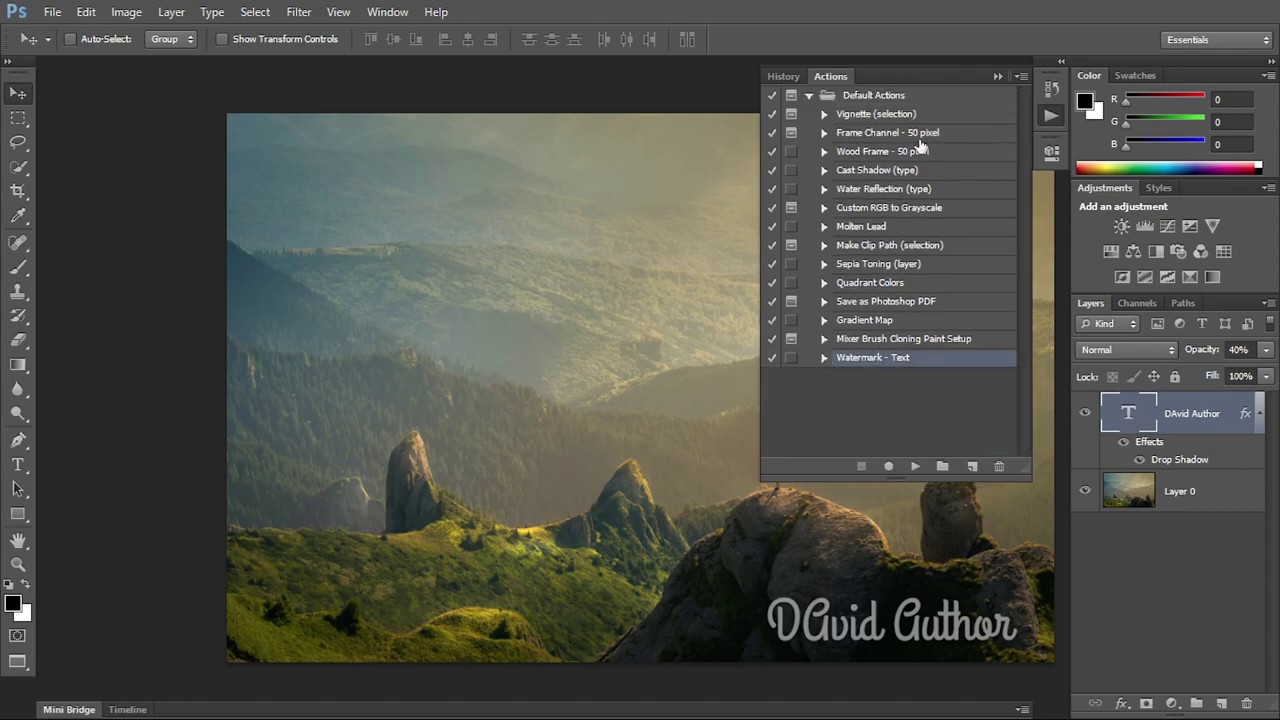
Test-play Watermark - Text on the mountain photo and delete the resulting duplicate watermark.
{"action": "left_click", "coordinate": [1221, 703]}
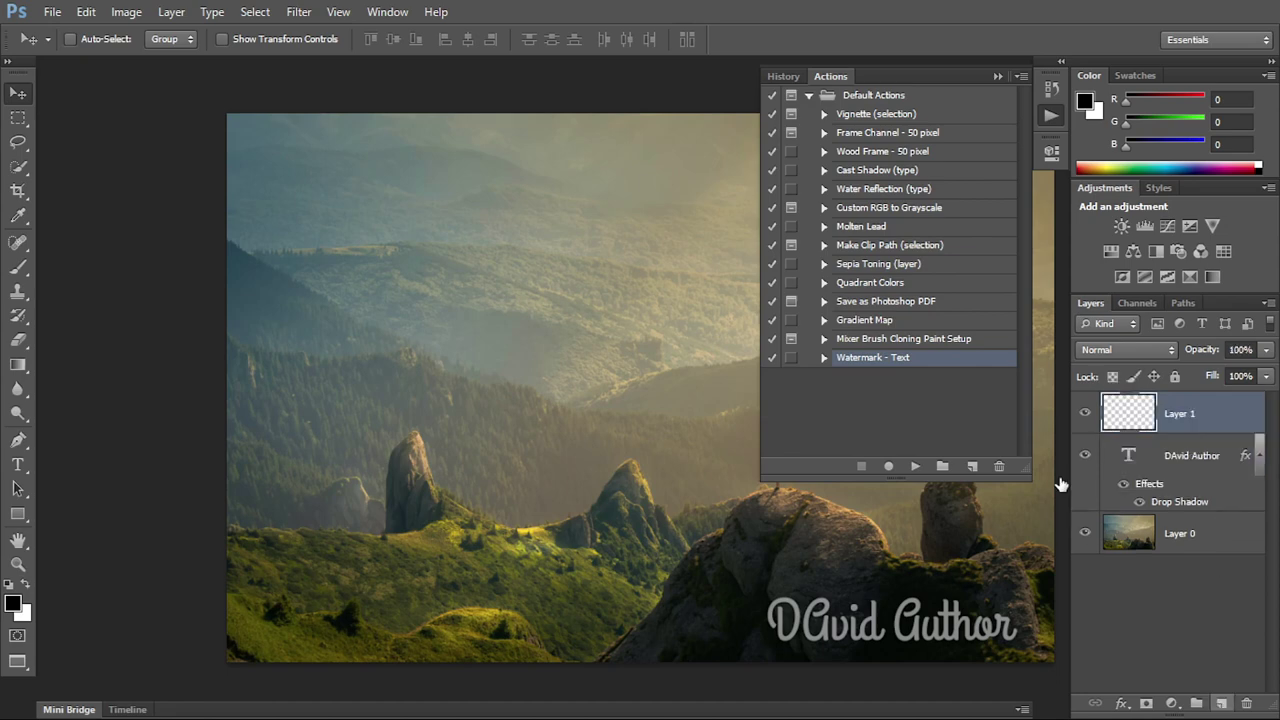
{"action": "left_click", "coordinate": [915, 466]}
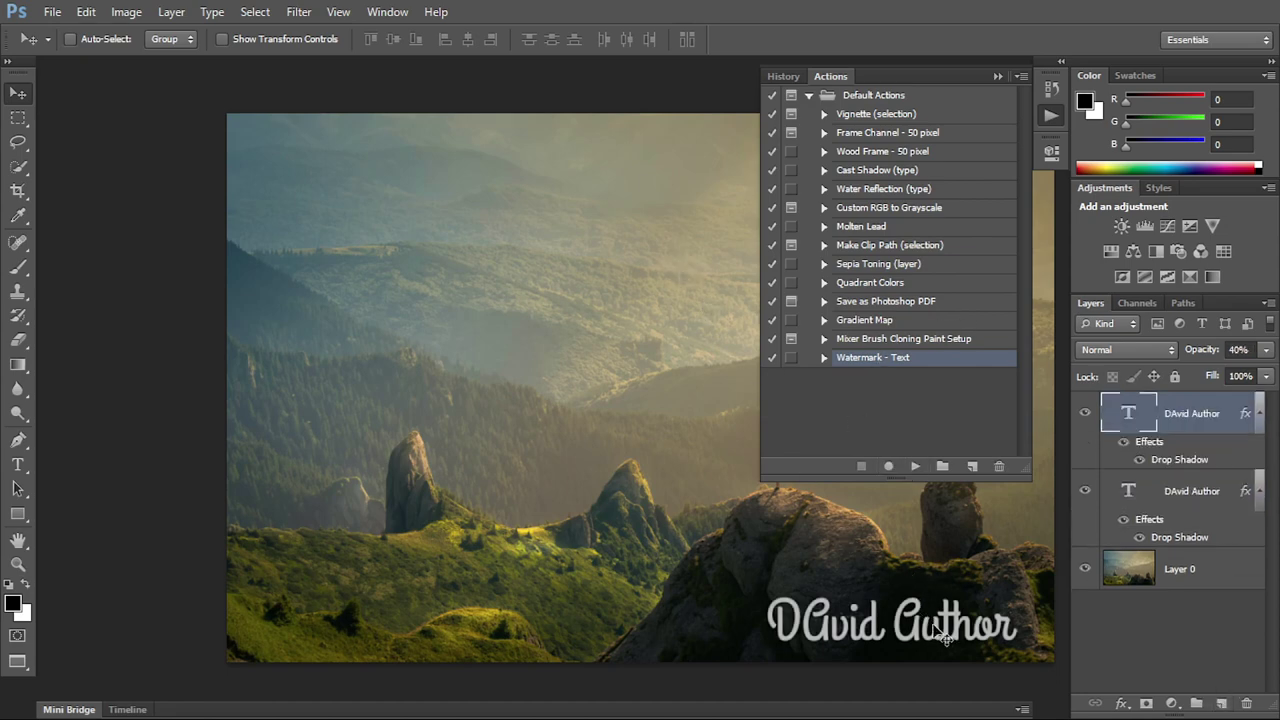
{"action": "left_click_drag", "start_coordinate": [940, 632], "coordinate": [520, 262]}
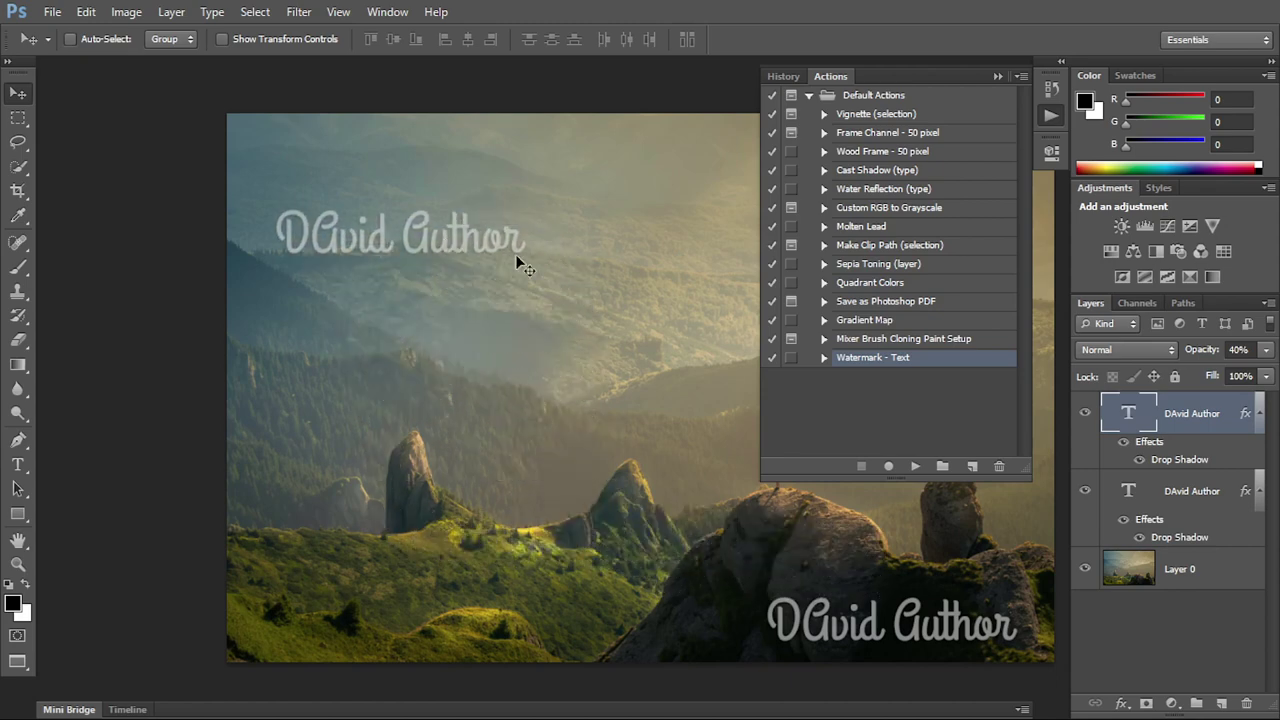
{"action": "key", "text": "Delete"}
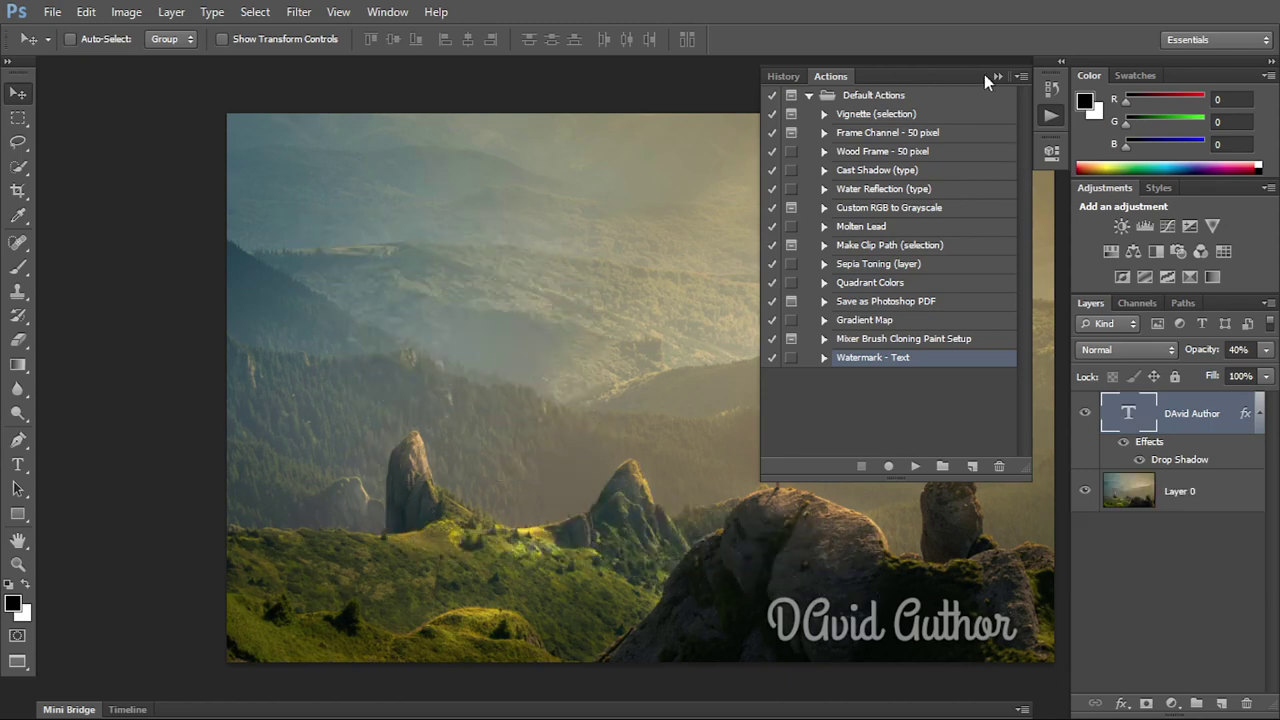
Switch to the purple flower photo and play Watermark - Text on it.
{"action": "left_click", "coordinate": [986, 76]}
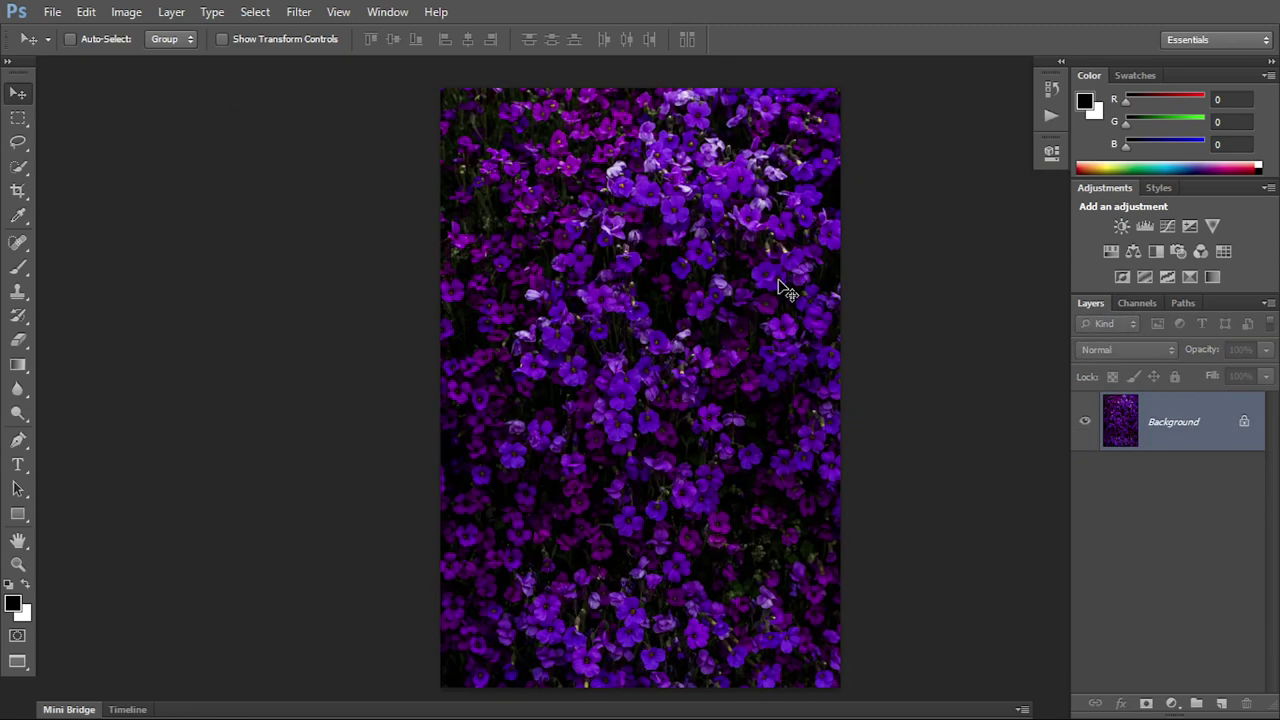
{"action": "left_click", "coordinate": [1052, 117]}
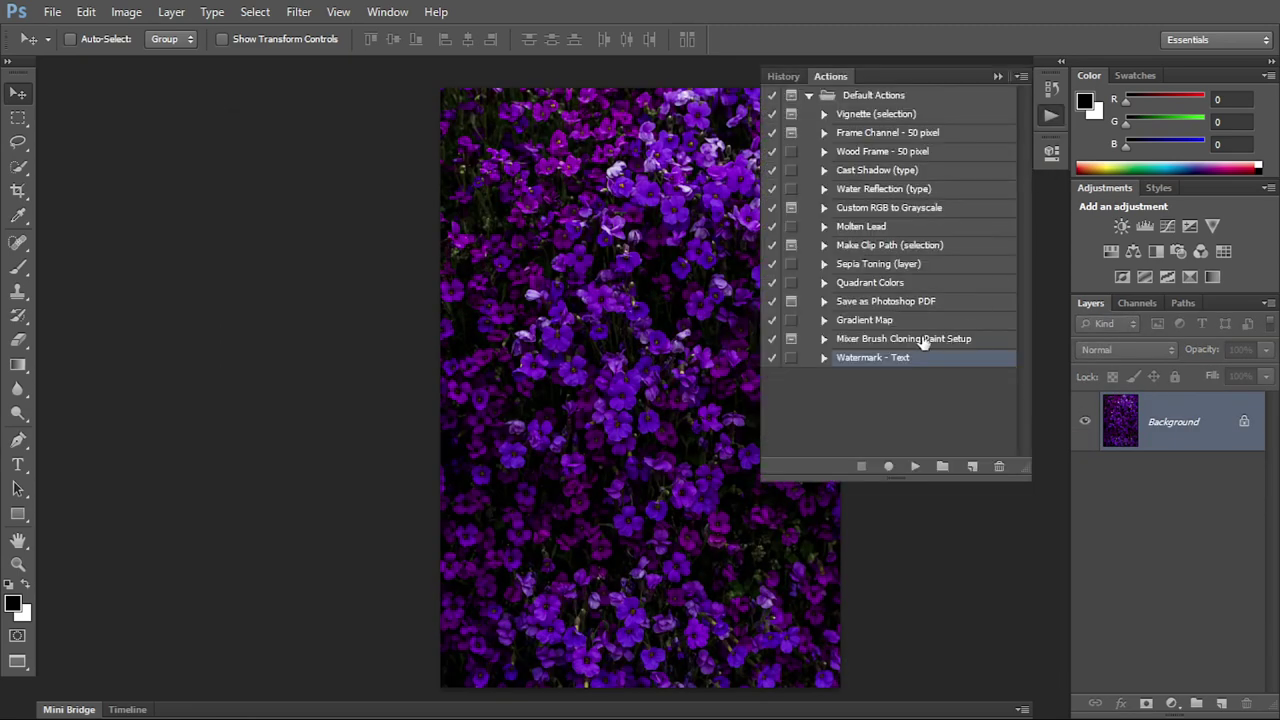
{"action": "left_click", "coordinate": [914, 466]}
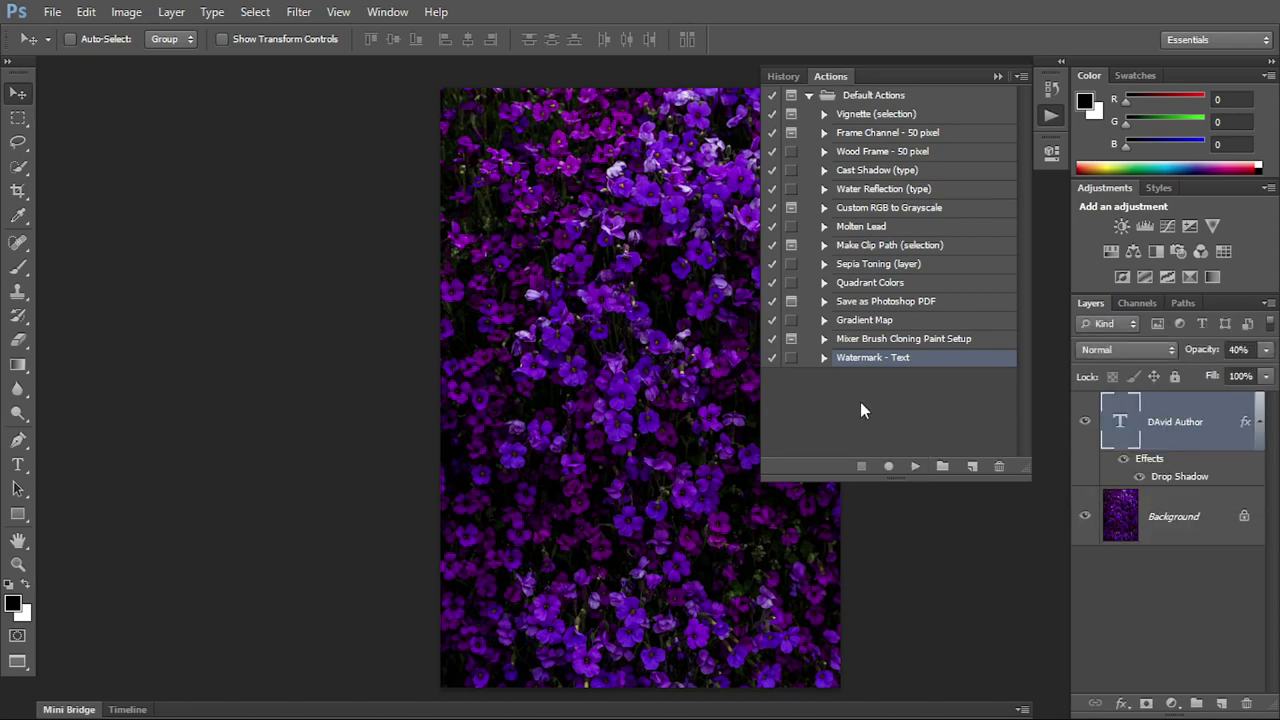
Scale the DAvid Author watermark on the flowers to about 64% and move it bottom-right.
{"action": "left_click", "coordinate": [998, 76]}
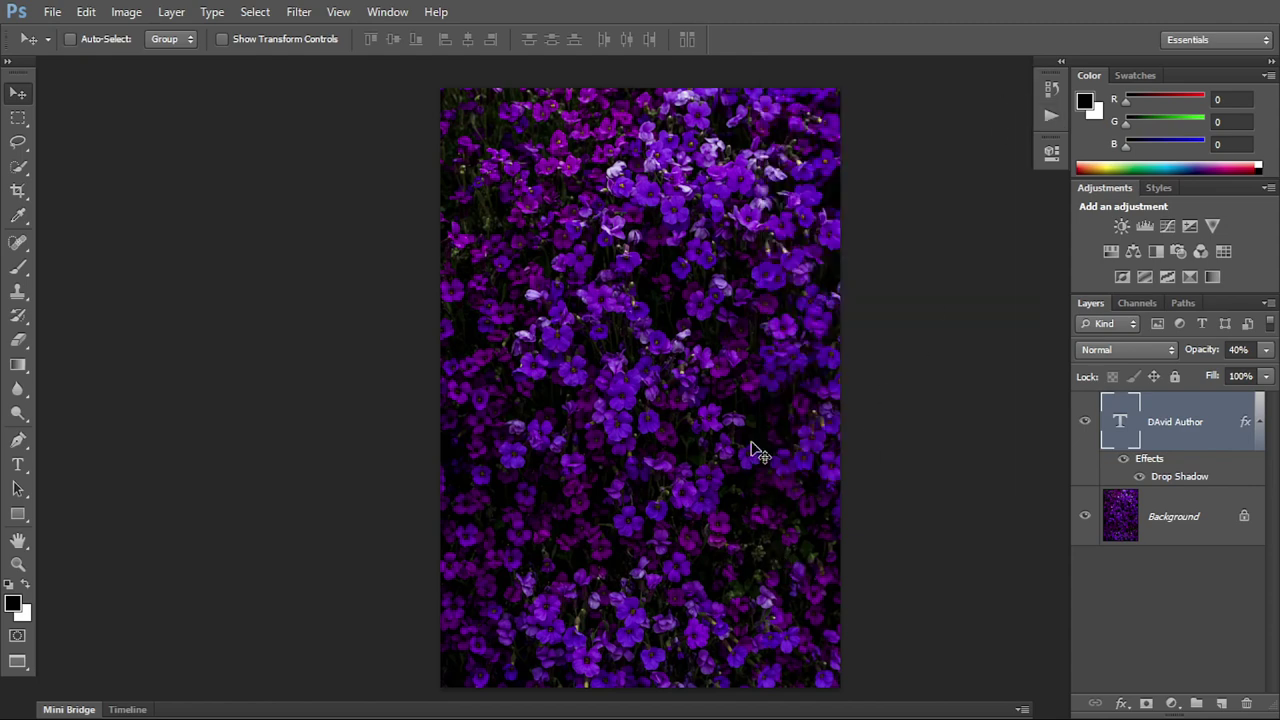
{"action": "key", "text": "ctrl+t"}
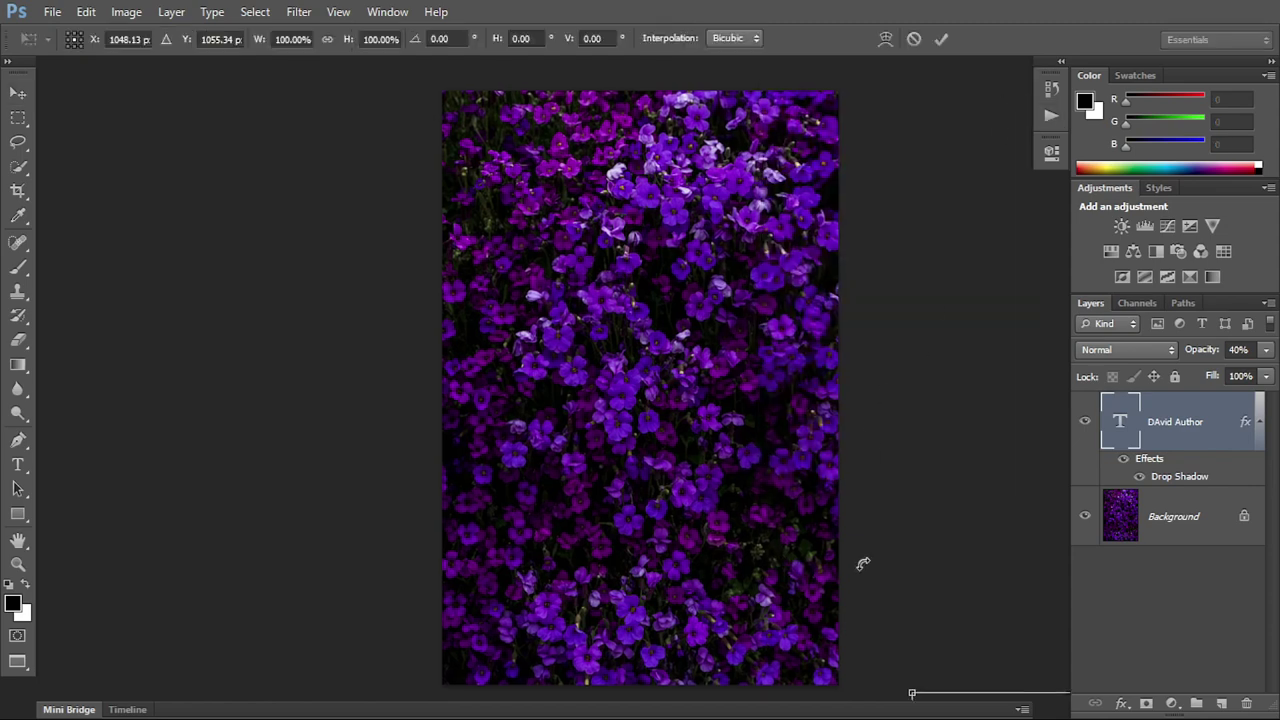
{"action": "key", "text": "ctrl+minus"}
{"action": "mouse_move", "coordinate": [968, 648]}
{"action": "left_mouse_down"}
{"action": "mouse_move", "coordinate": [766, 528]}
{"action": "mouse_move", "coordinate": [925, 638]}
{"action": "mouse_move", "coordinate": [611, 517]}
{"action": "left_mouse_up"}
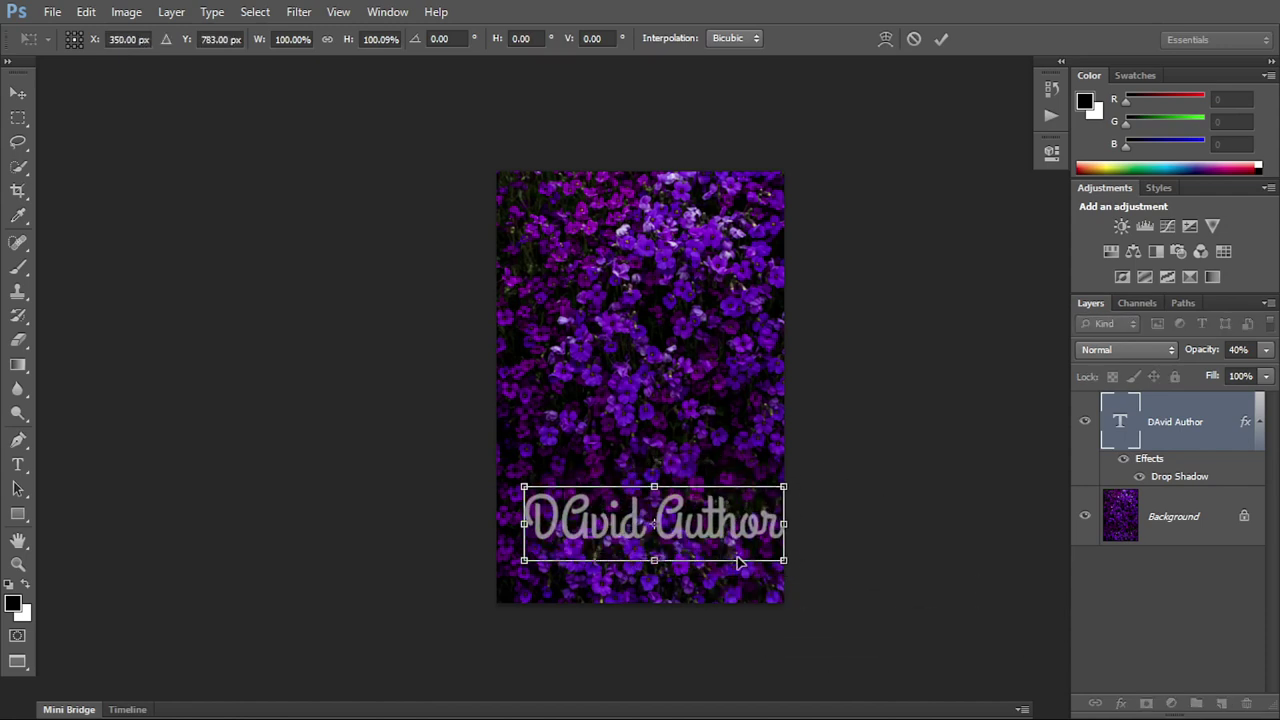
{"action": "left_click_drag", "start_coordinate": [785, 566], "coordinate": [740, 549]}
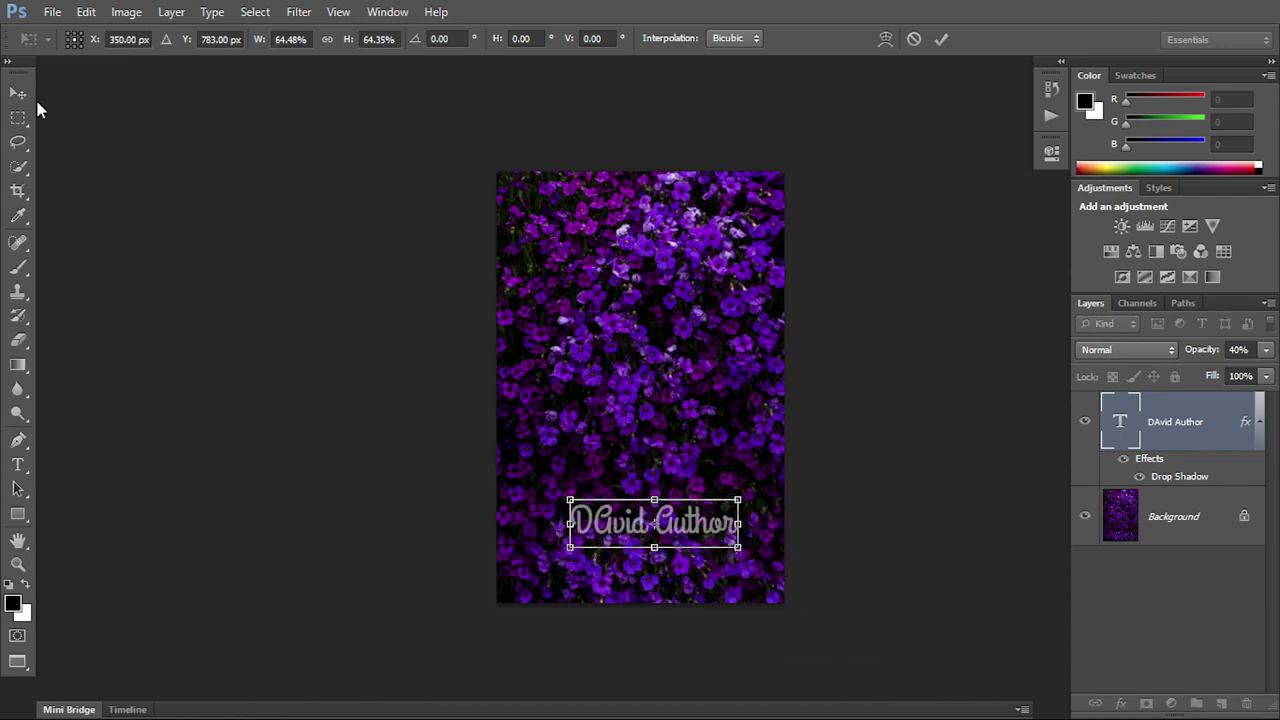
{"action": "key", "text": "Return"}
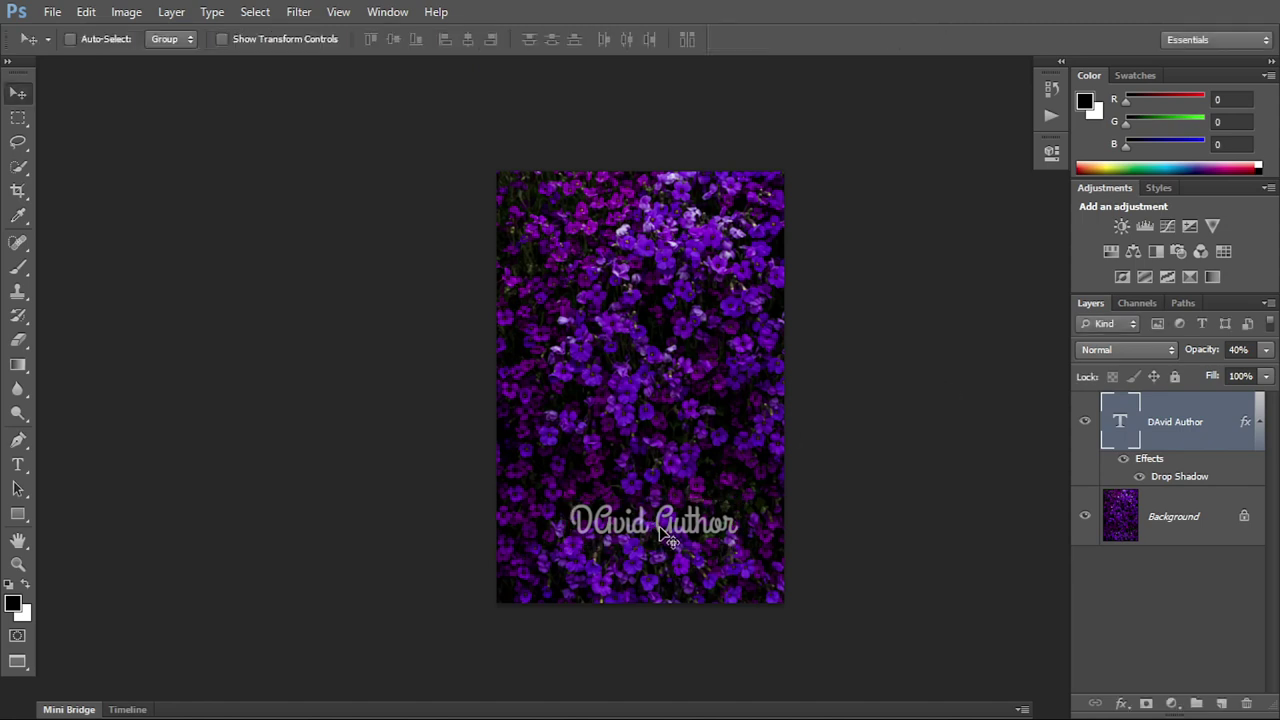
{"action": "left_click_drag", "start_coordinate": [666, 532], "coordinate": [695, 579]}
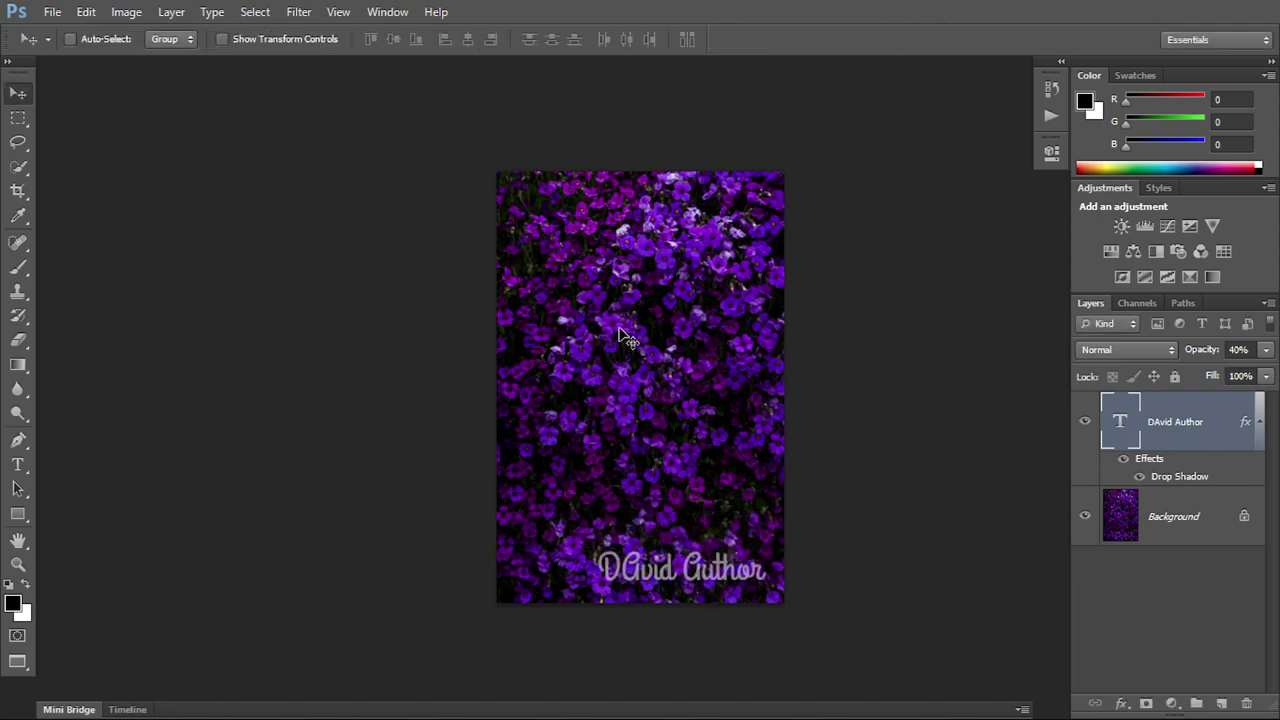
{"action": "left_click", "coordinate": [1049, 116]}
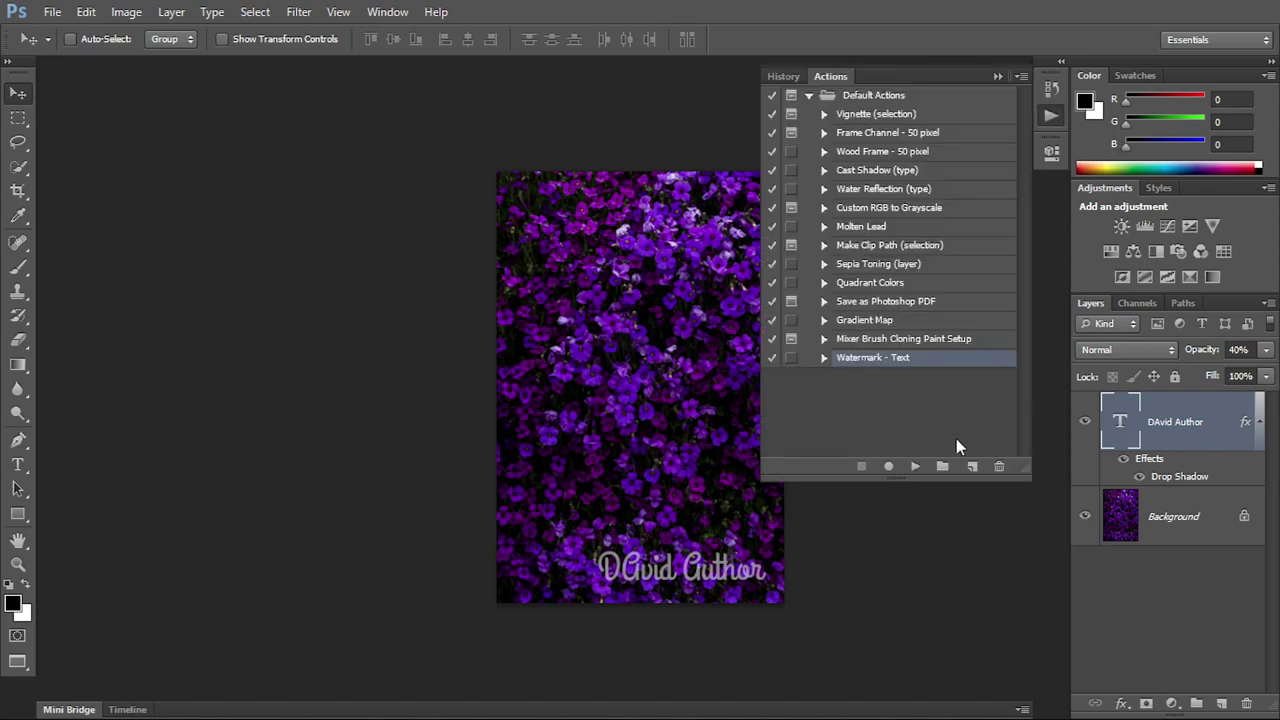
Create a Default Actions action named 'Watermark - Logo' and begin recording it.
{"action": "left_click", "coordinate": [969, 467]}
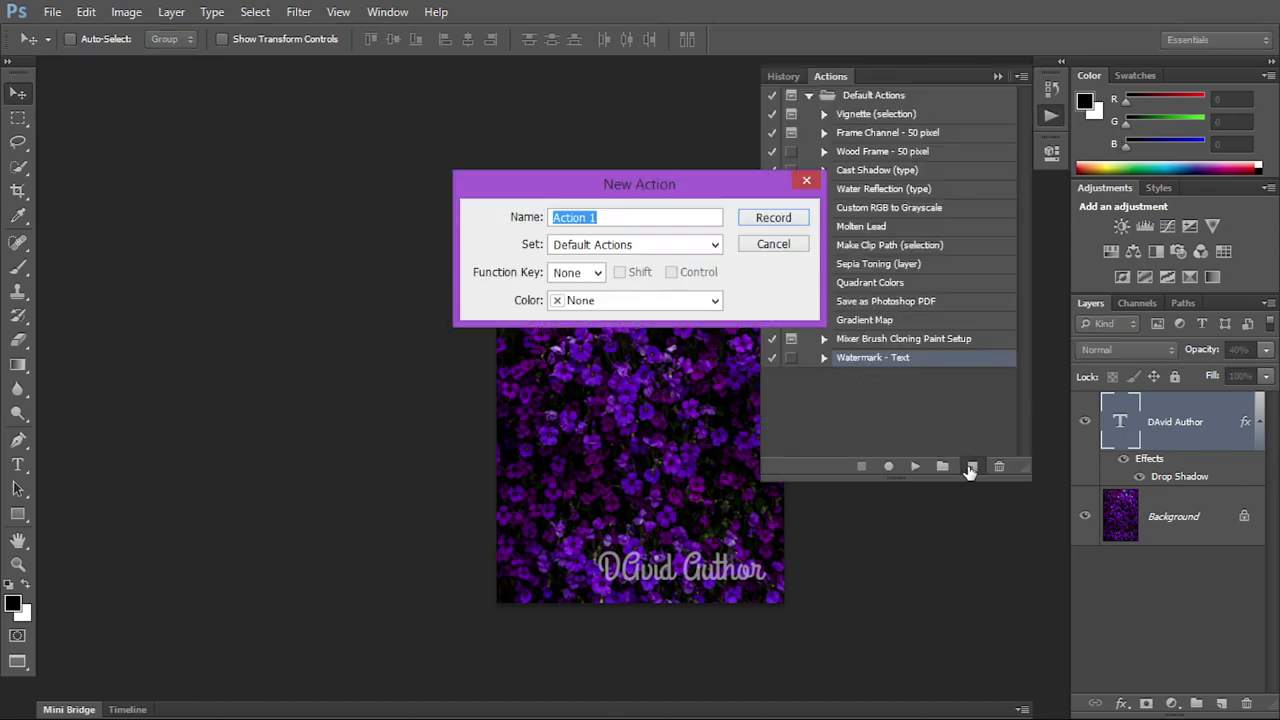
{"action": "type", "text": "Watermark - Logo"}
{"action": "left_click", "coordinate": [774, 222]}
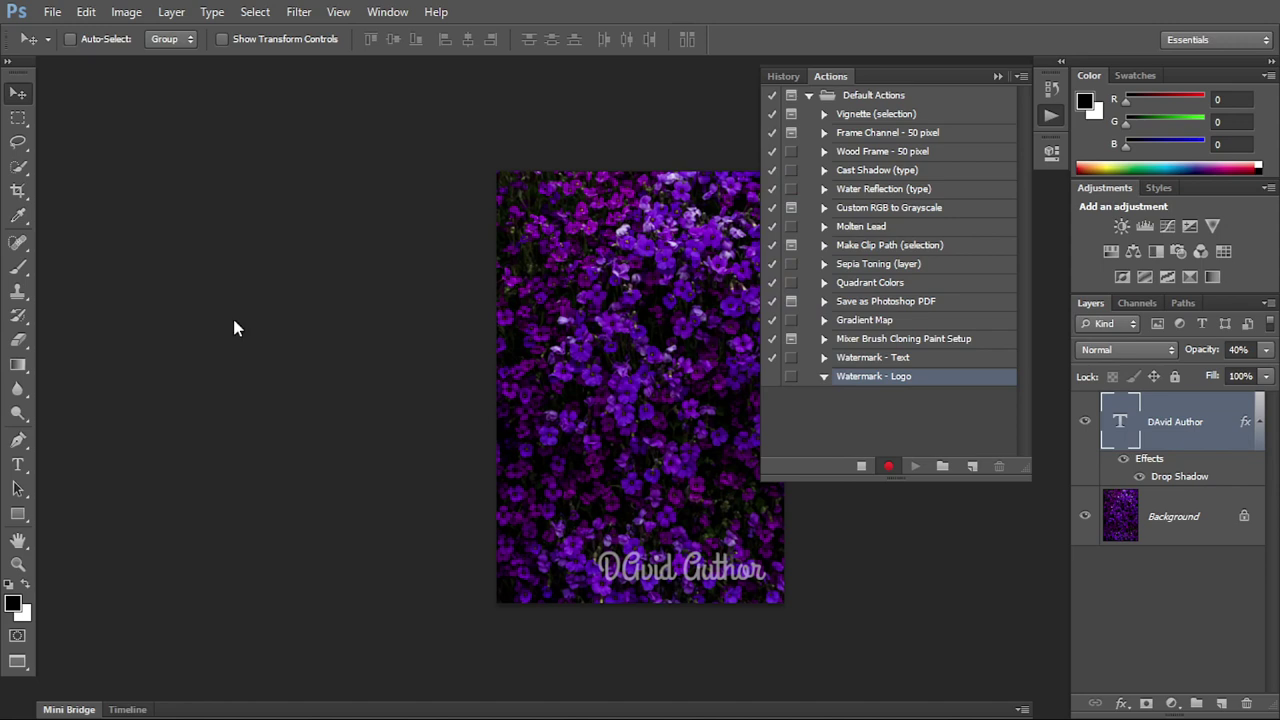
Use File > Place to bring white_logo into the flower photo as a new layer.
{"action": "left_click", "coordinate": [53, 12]}
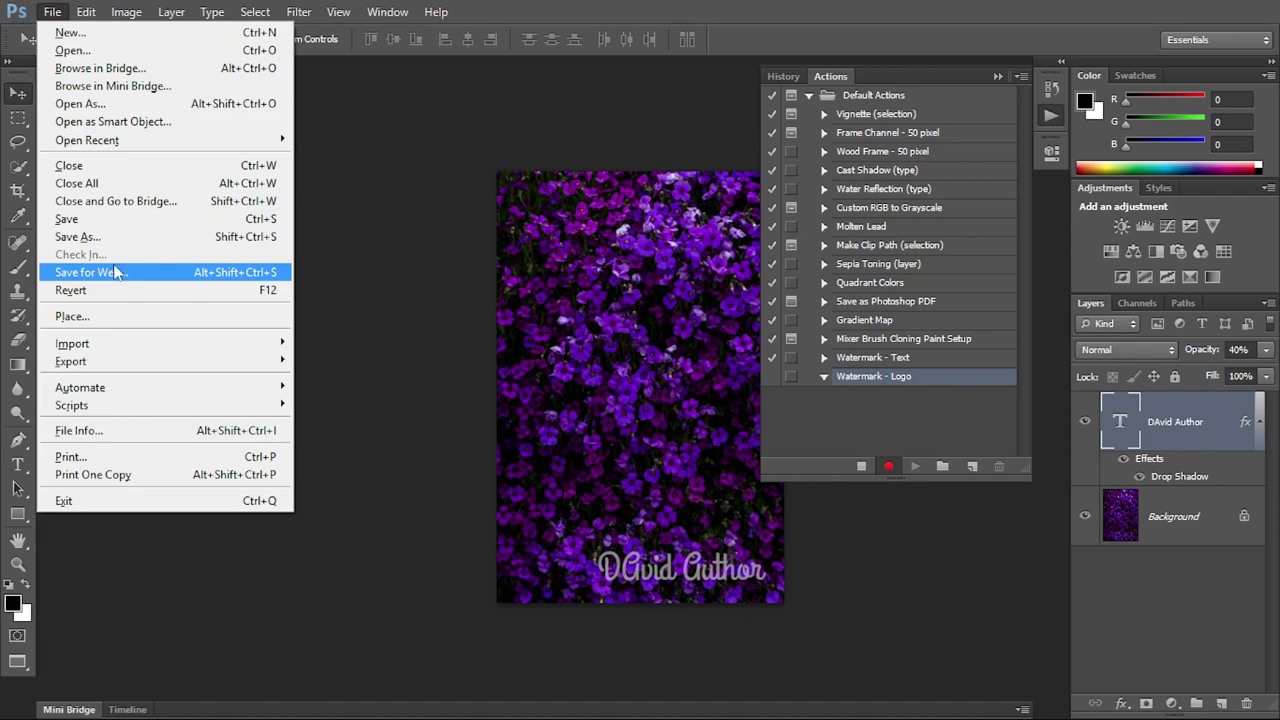
{"action": "left_click", "coordinate": [177, 318]}
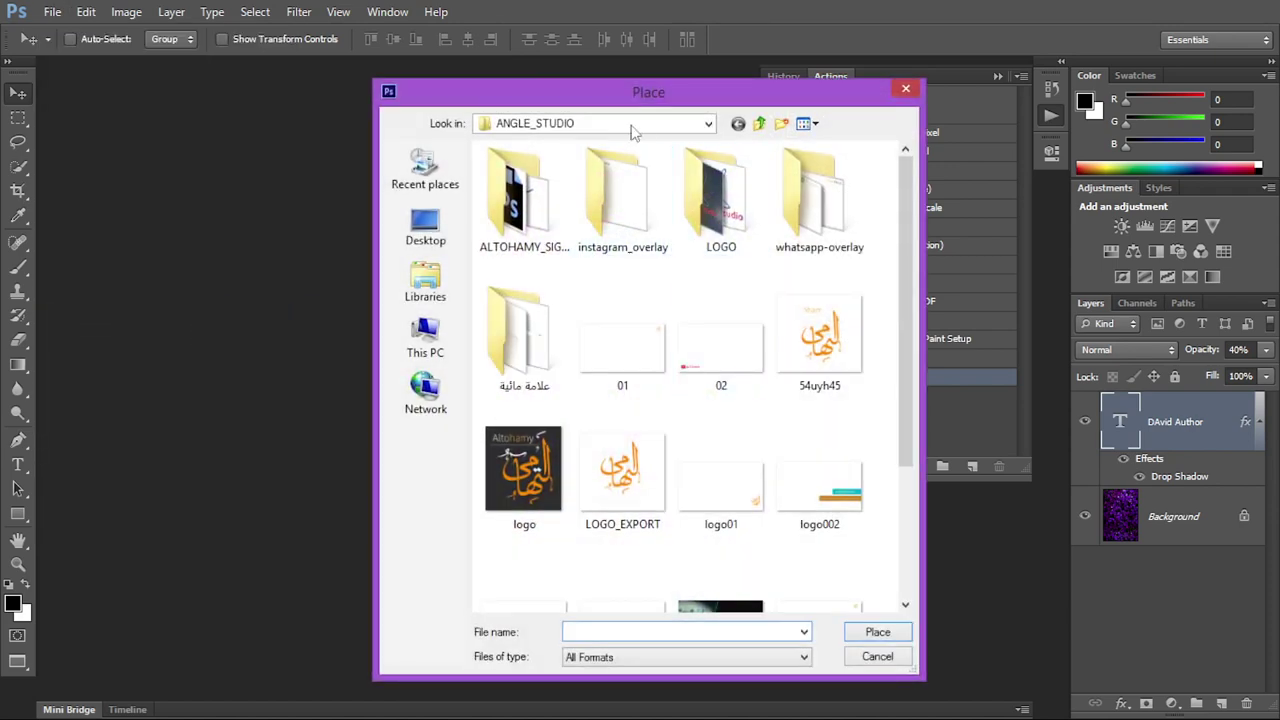
{"action": "left_click_drag", "start_coordinate": [908, 403], "coordinate": [908, 533]}
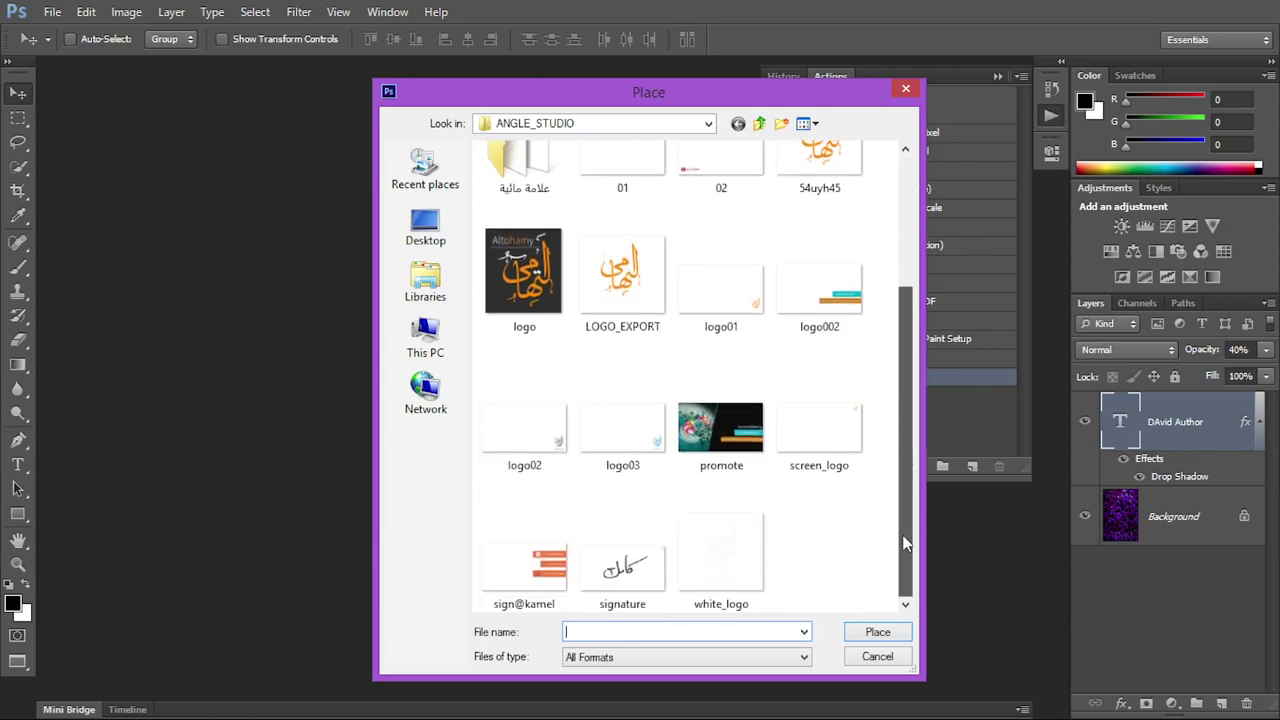
{"action": "left_click", "coordinate": [713, 550]}
{"action": "double_click", "coordinate": [713, 547]}
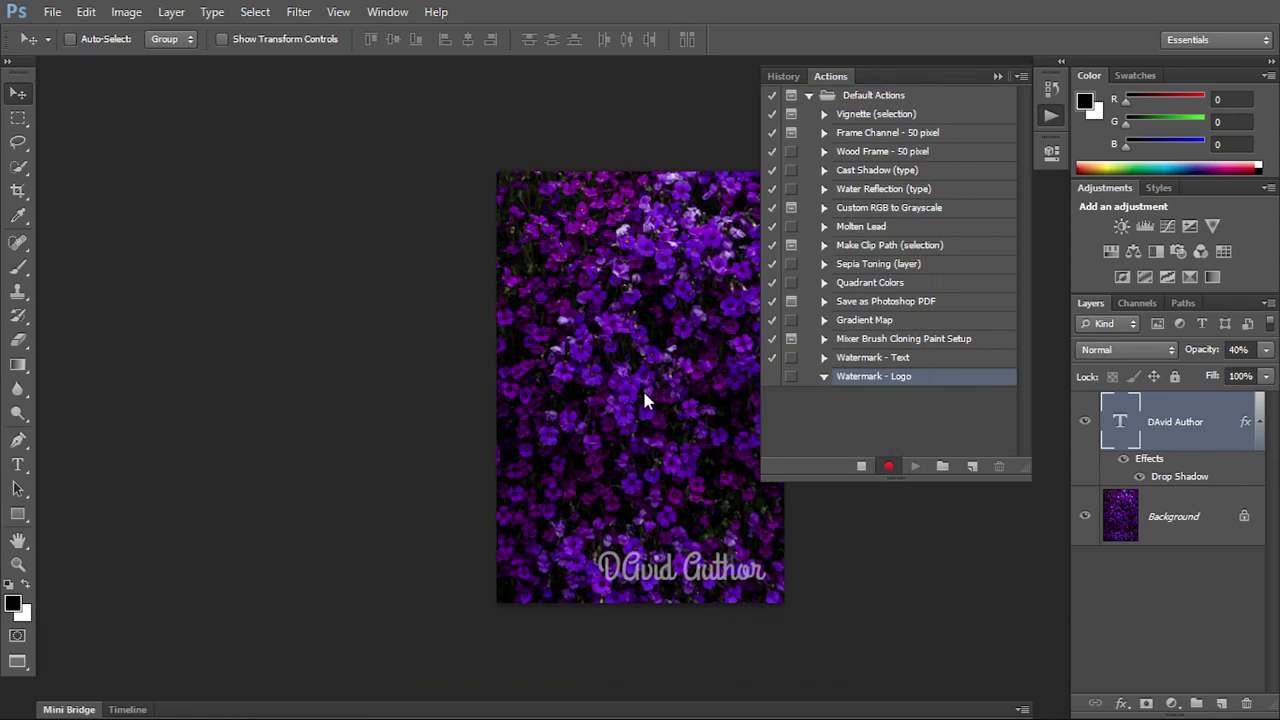
Try scaling the placed logo to 60% in the transform options bar.
{"action": "left_click", "coordinate": [997, 76]}
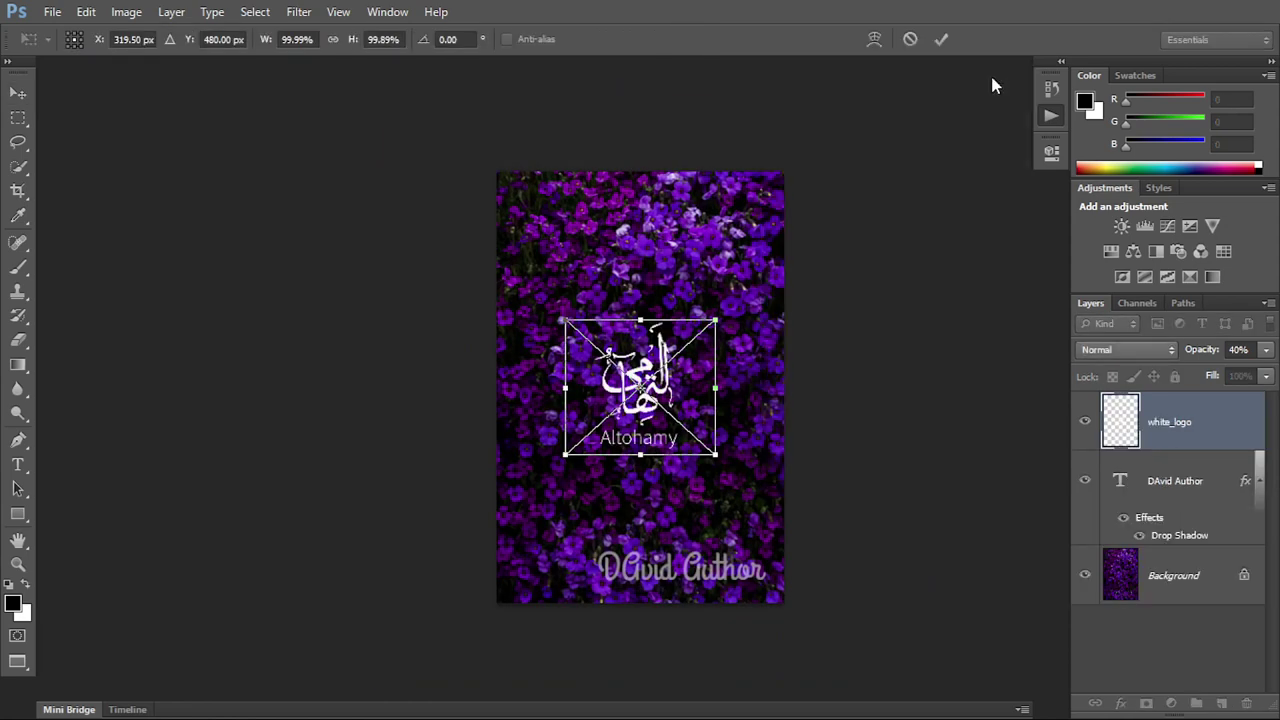
{"action": "double_click", "coordinate": [297, 39]}
{"action": "type", "text": "7"}
{"action": "left_click", "coordinate": [383, 39]}
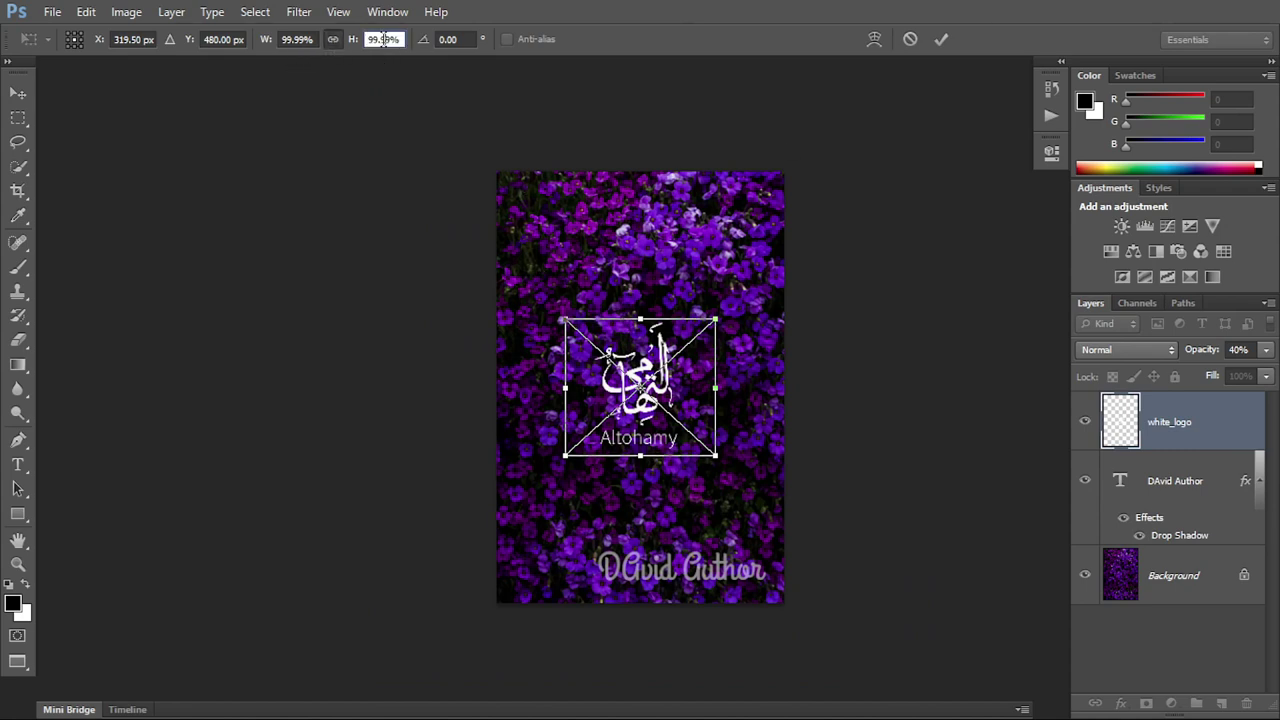
{"action": "type", "text": "70"}
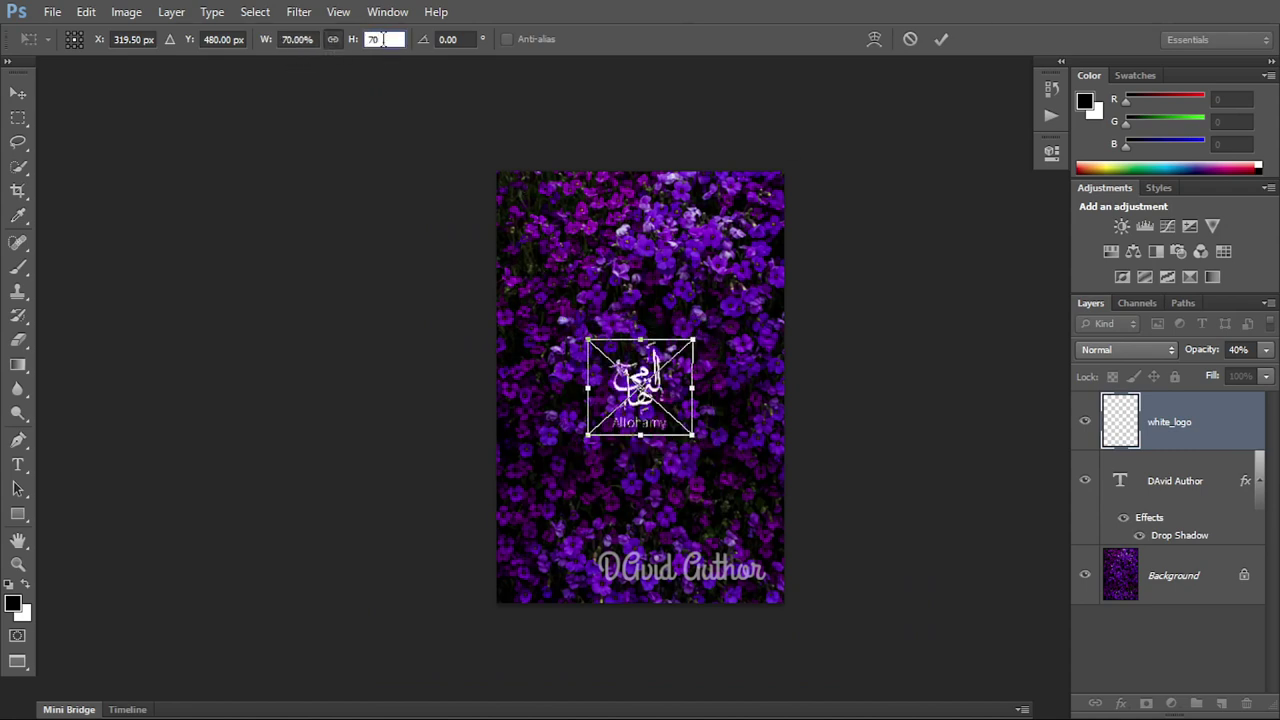
{"action": "double_click", "coordinate": [383, 39]}
{"action": "type", "text": "60"}
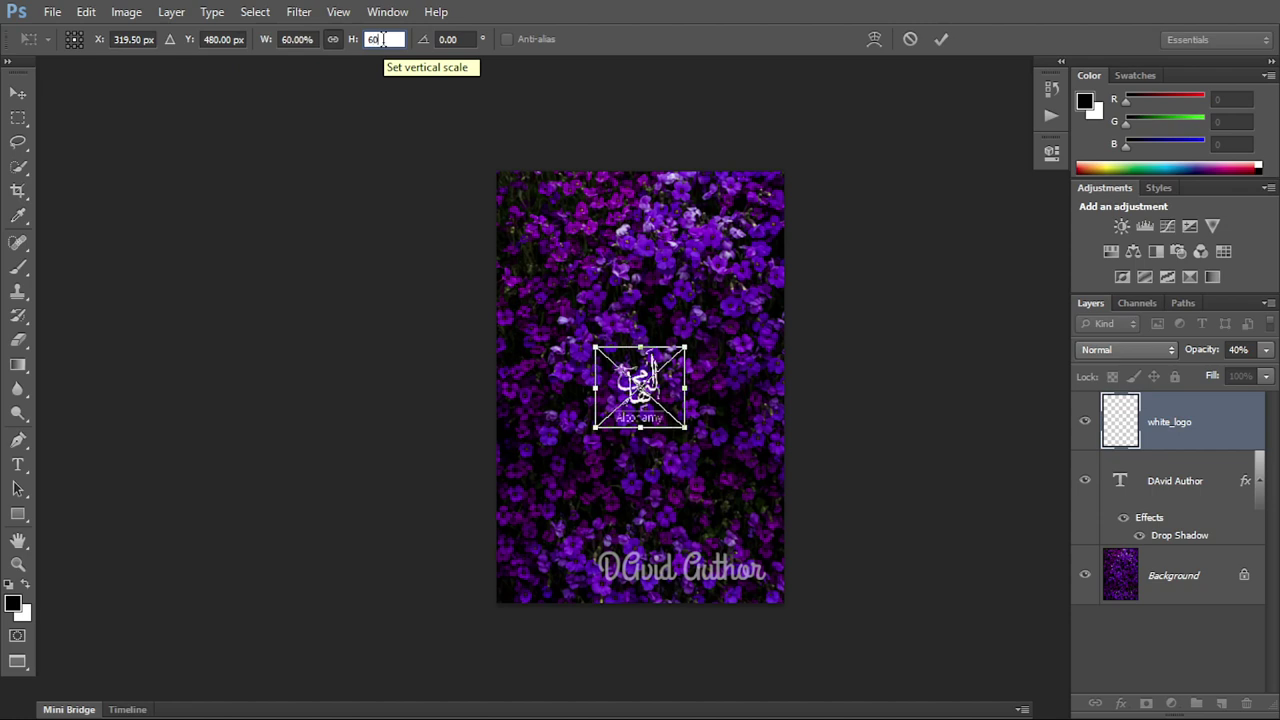
{"action": "key", "text": "Return"}
Rescale the logo to 70%, commit the placement, and set layer opacity to 45%.
{"action": "double_click", "coordinate": [383, 39]}
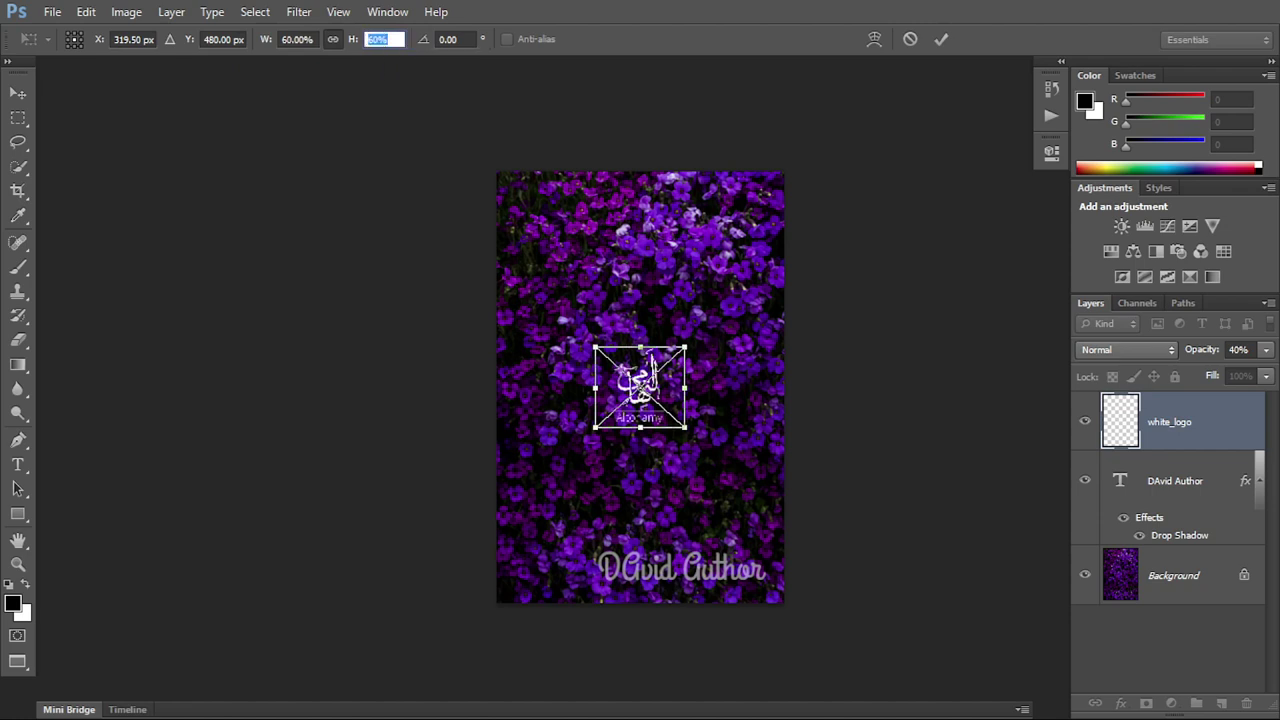
{"action": "type", "text": "70"}
{"action": "key", "text": "Return"}
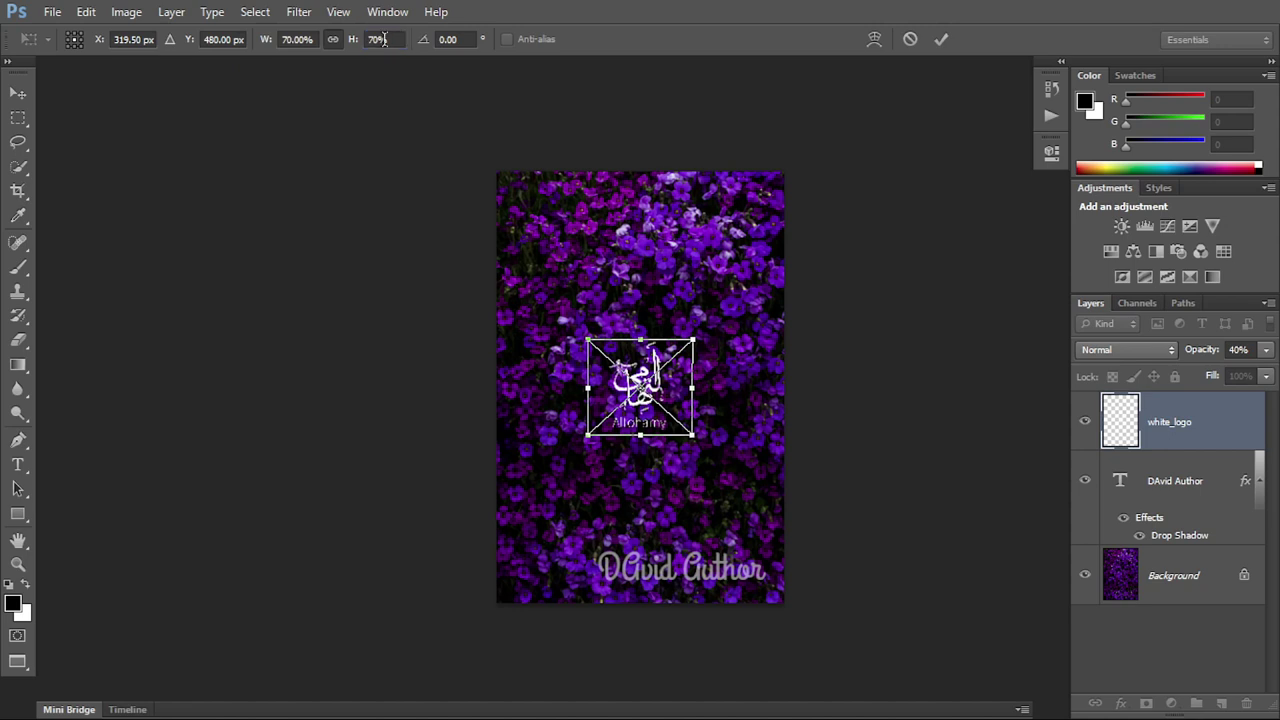
{"action": "key", "text": "Return"}
{"action": "key", "text": "4"}
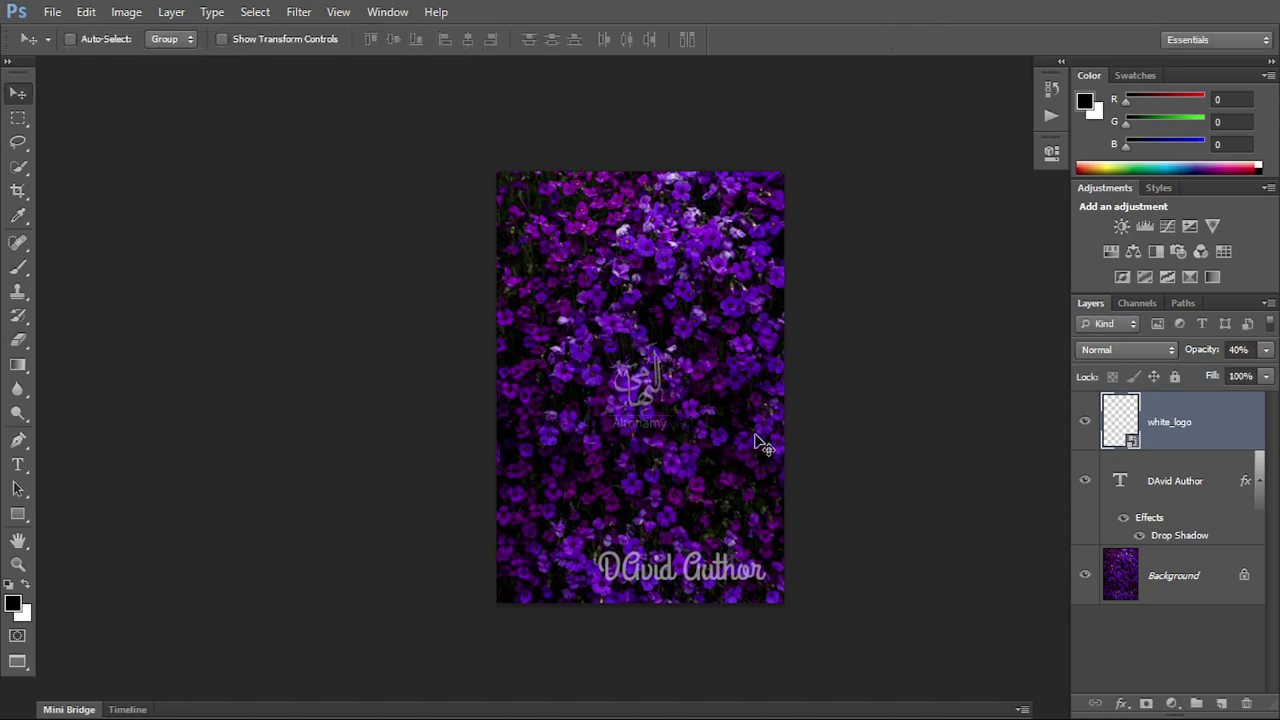
{"action": "key", "text": "5"}
Add a drop shadow to the white_logo layer and drag it down just above the text watermark.
{"action": "double_click", "coordinate": [1243, 436]}
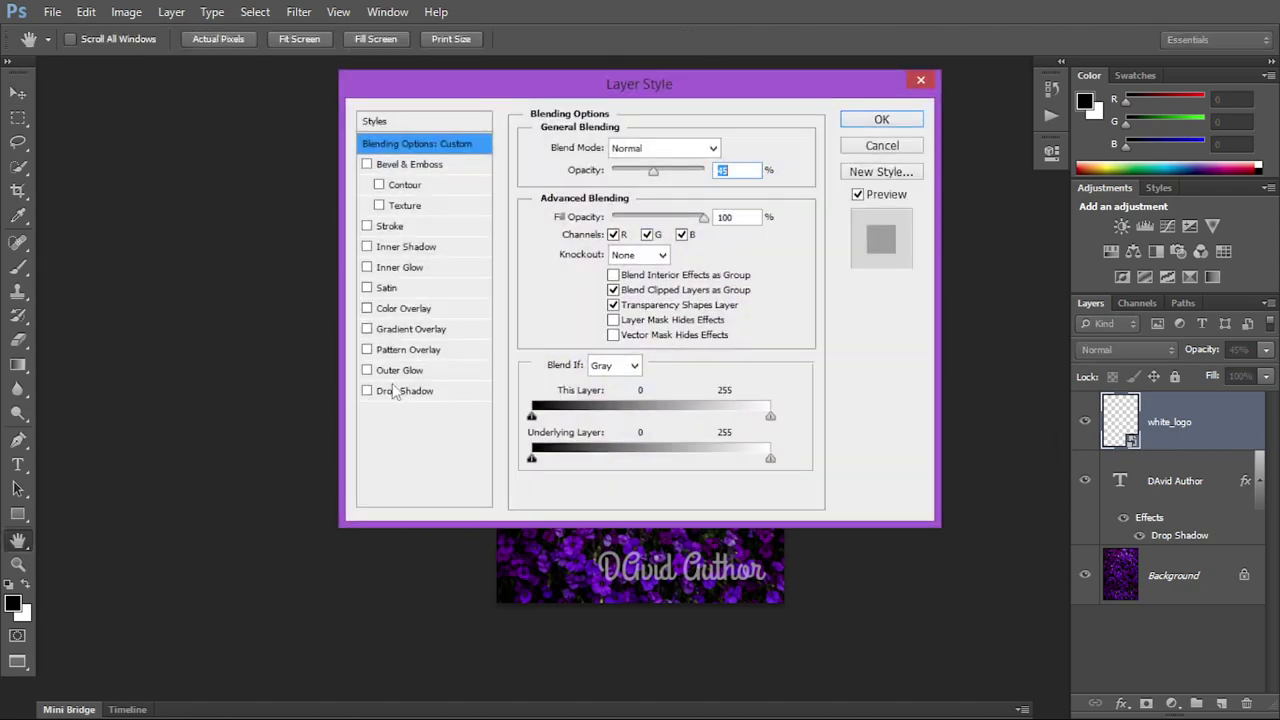
{"action": "left_click", "coordinate": [405, 391]}
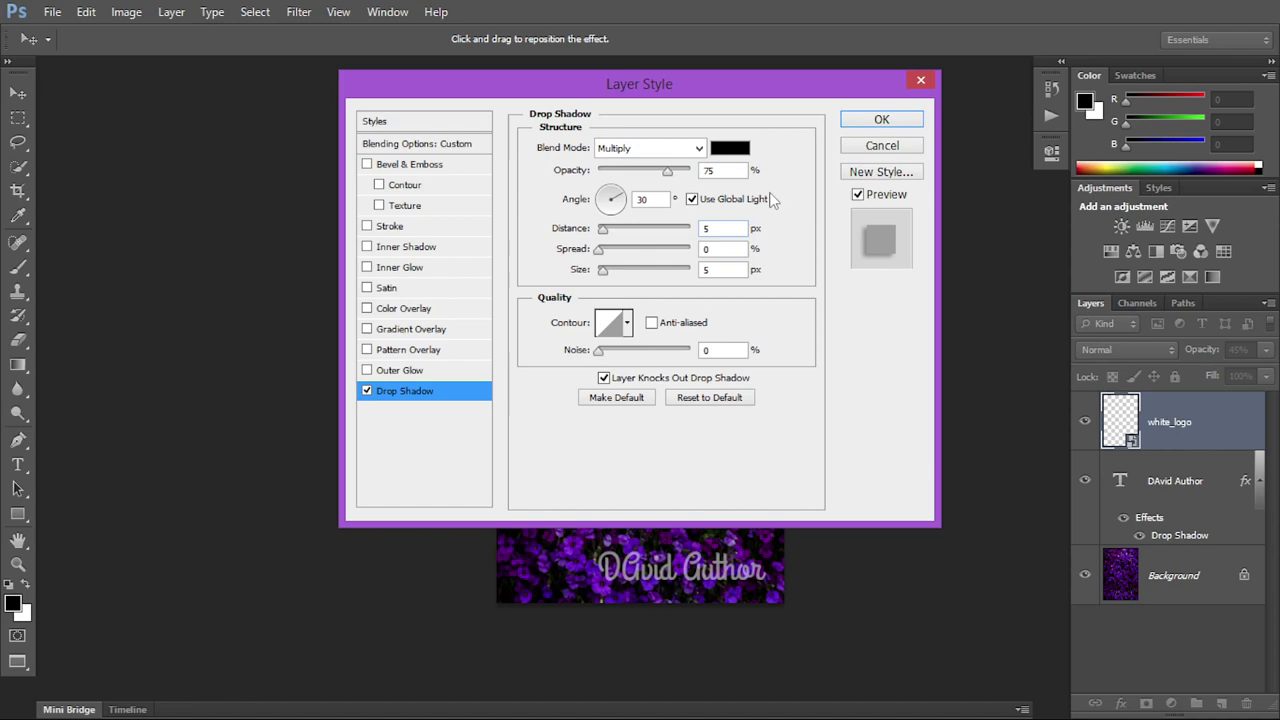
{"action": "left_click", "coordinate": [881, 119]}
{"action": "mouse_move", "coordinate": [660, 398]}
{"action": "left_mouse_down"}
{"action": "mouse_move", "coordinate": [748, 512]}
{"action": "mouse_move", "coordinate": [654, 508]}
{"action": "left_mouse_up"}
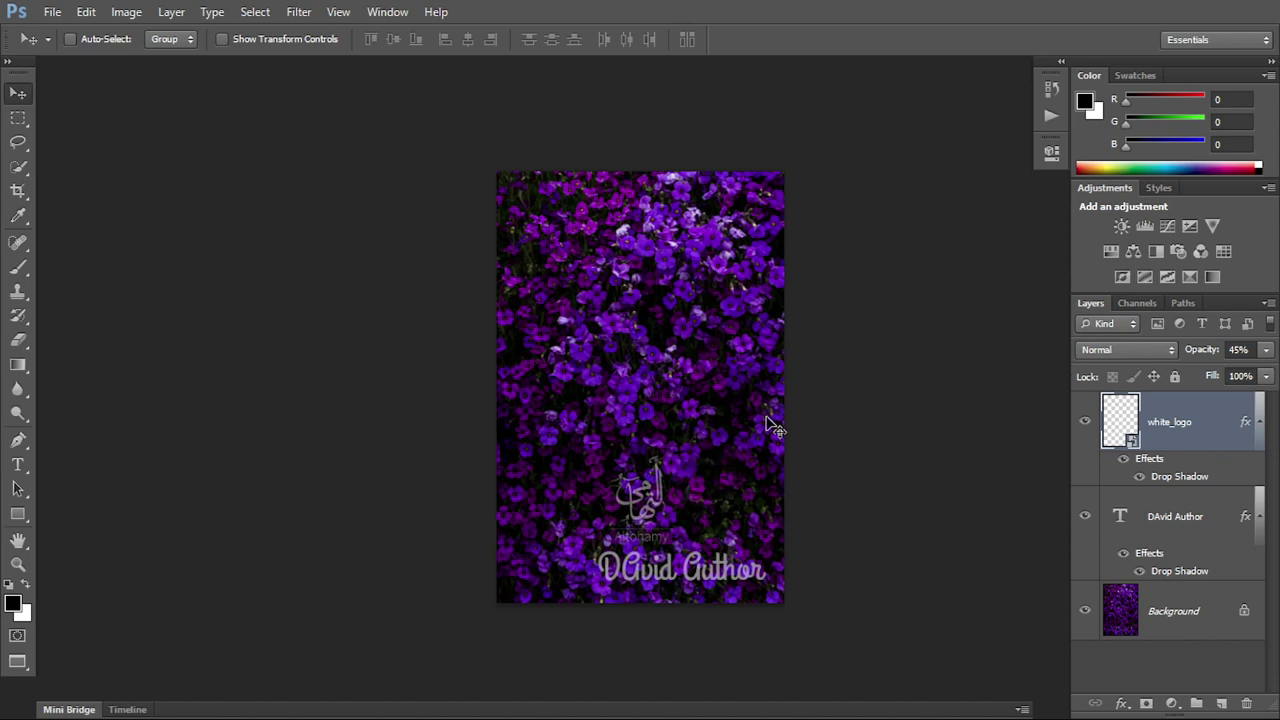
Stop recording Watermark - Logo, then move the logo back up on the photo.
{"action": "left_click", "coordinate": [1050, 115]}
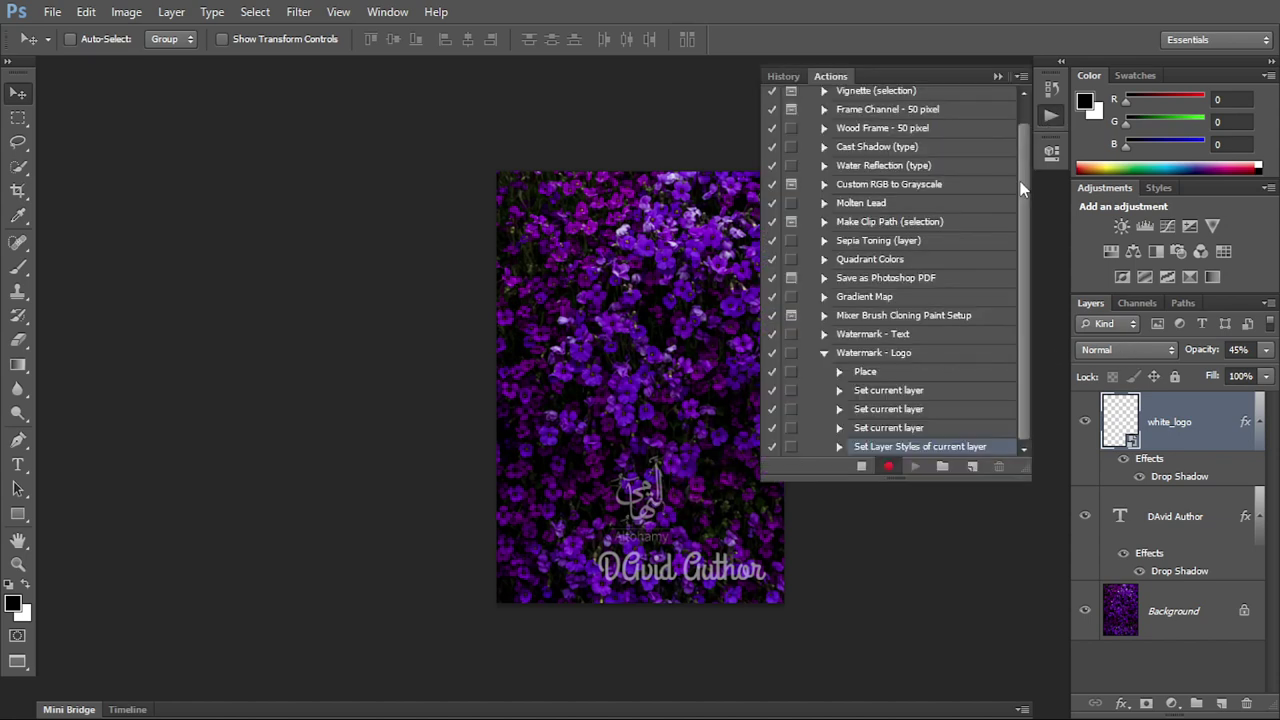
{"action": "left_click", "coordinate": [861, 466]}
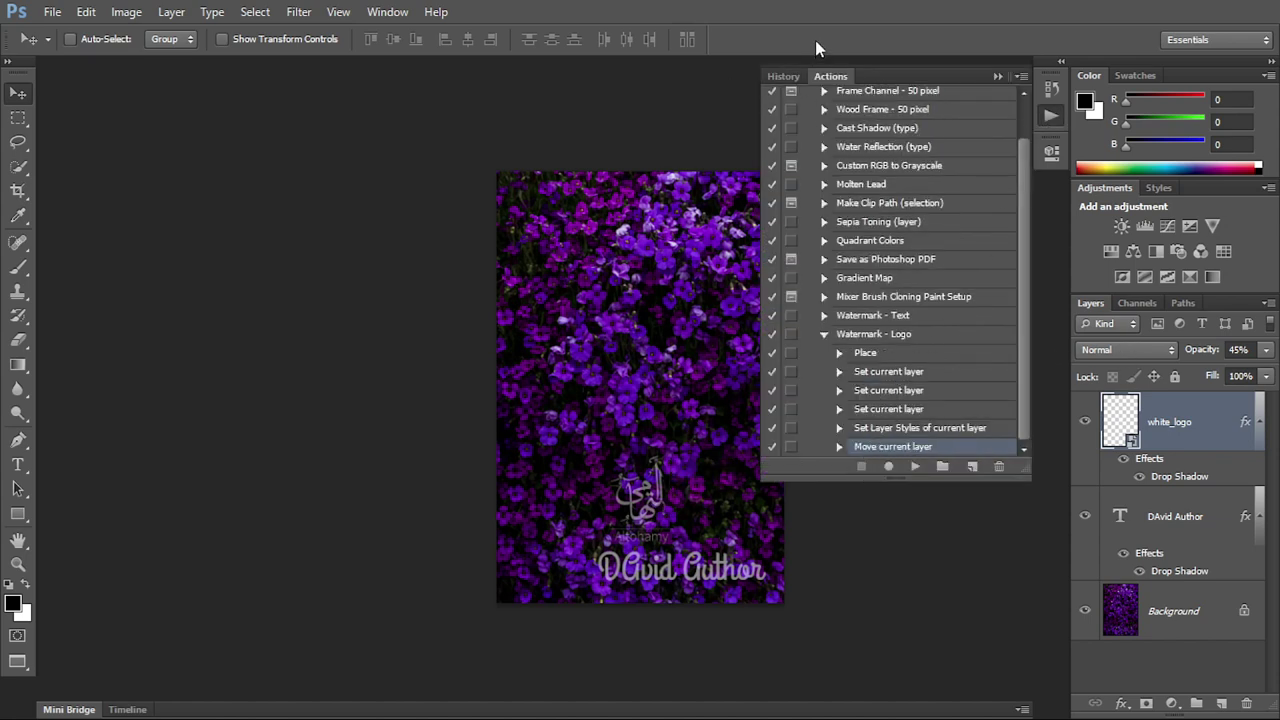
{"action": "left_click", "coordinate": [997, 76]}
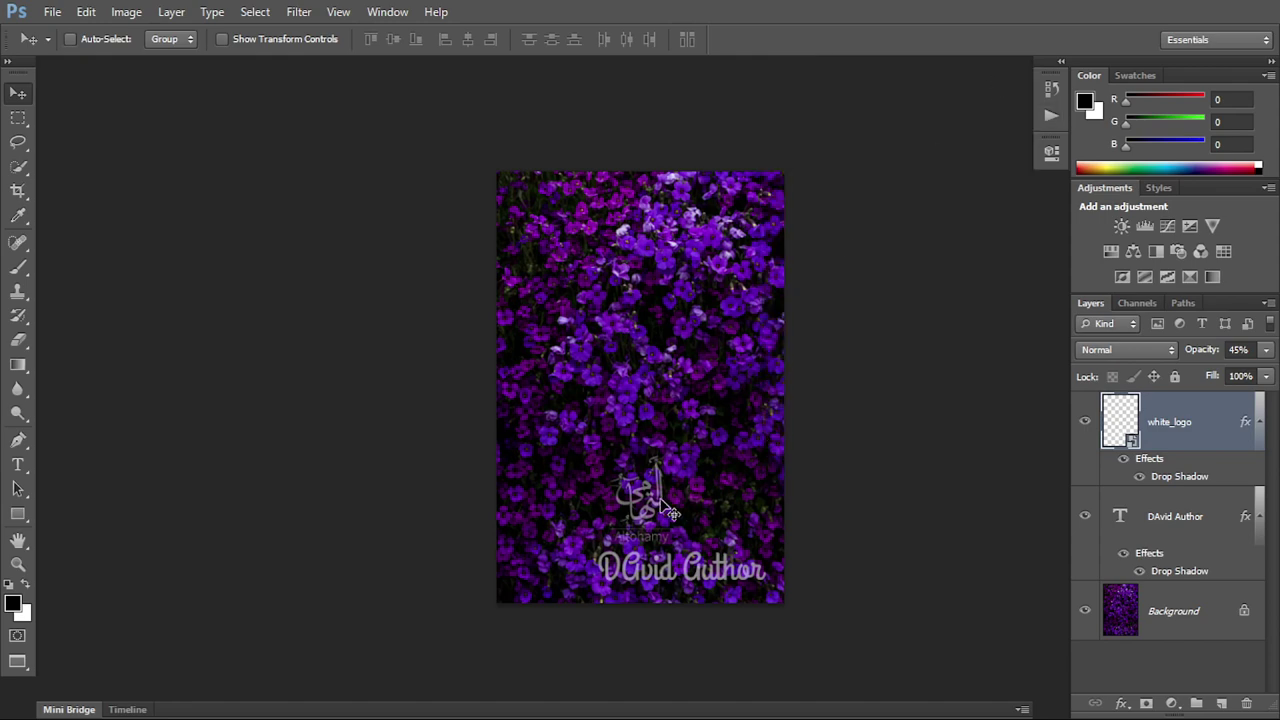
{"action": "left_click_drag", "start_coordinate": [668, 510], "coordinate": [676, 396]}
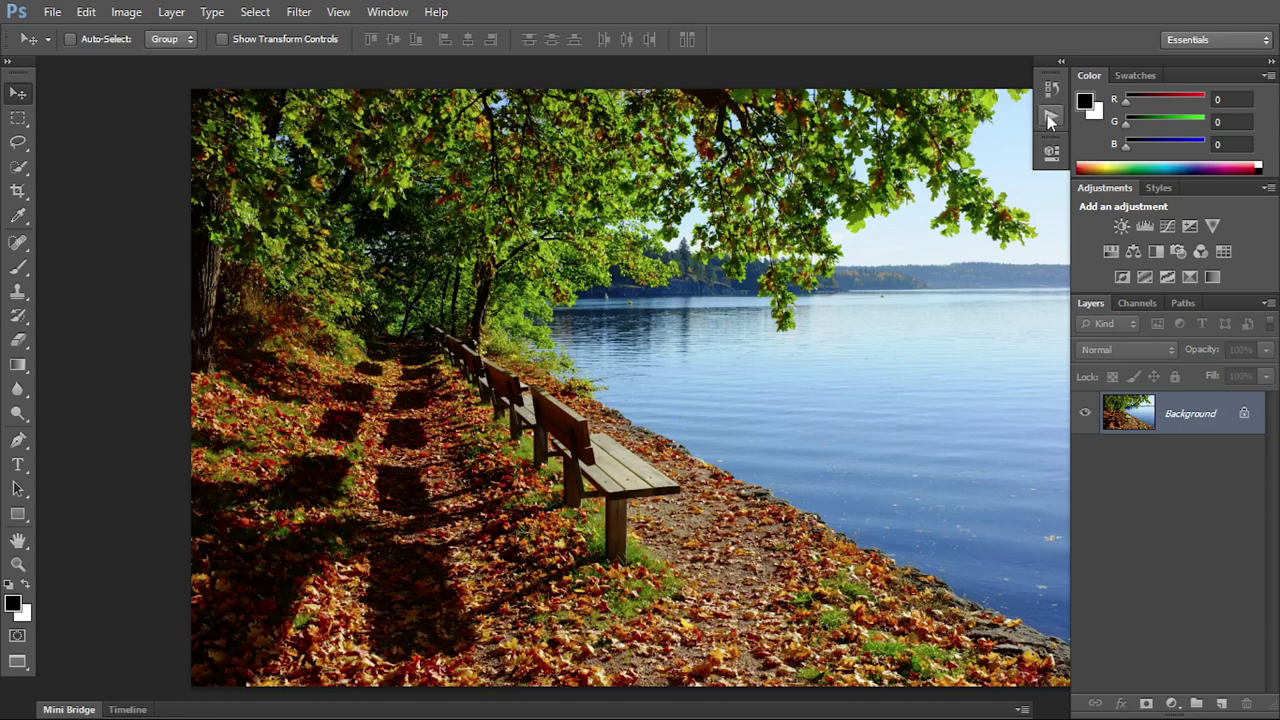
Expand Watermark - Logo to review its six recorded steps, then select and collapse it.
{"action": "left_click", "coordinate": [1051, 115]}
{"action": "left_click", "coordinate": [823, 336]}
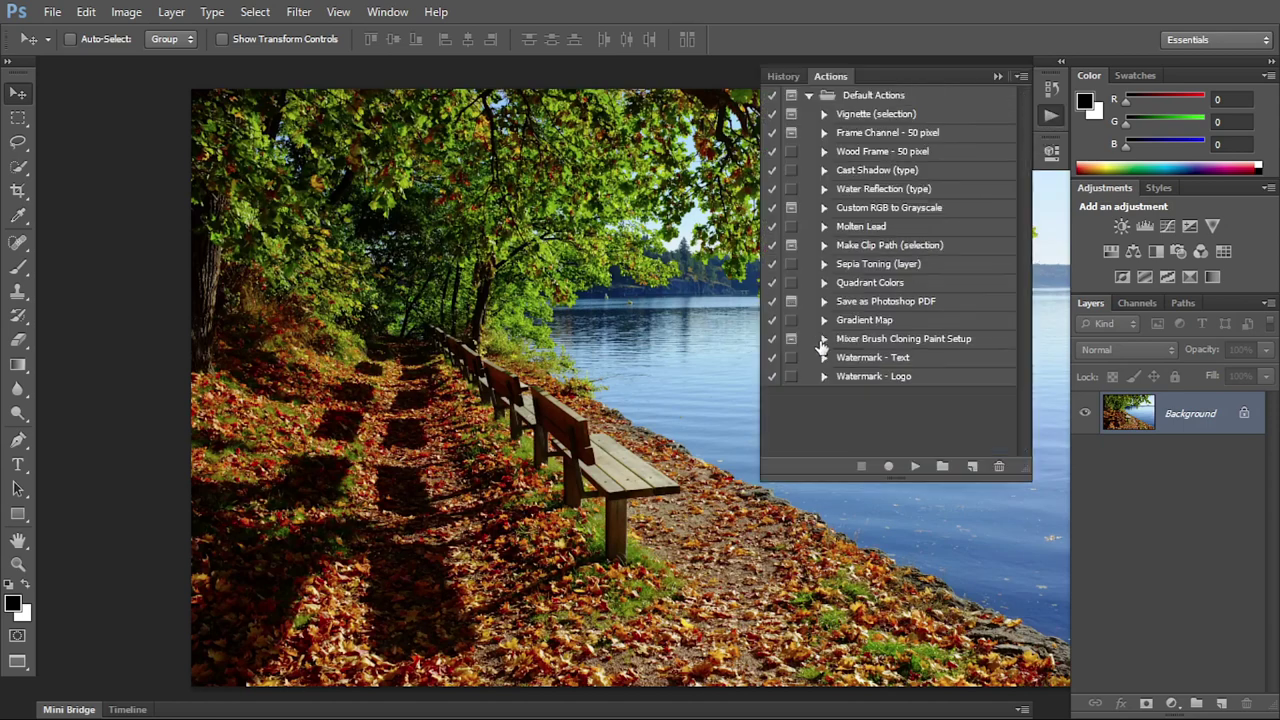
{"action": "left_click", "coordinate": [823, 377]}
{"action": "left_click_drag", "start_coordinate": [1025, 375], "coordinate": [1025, 432]}
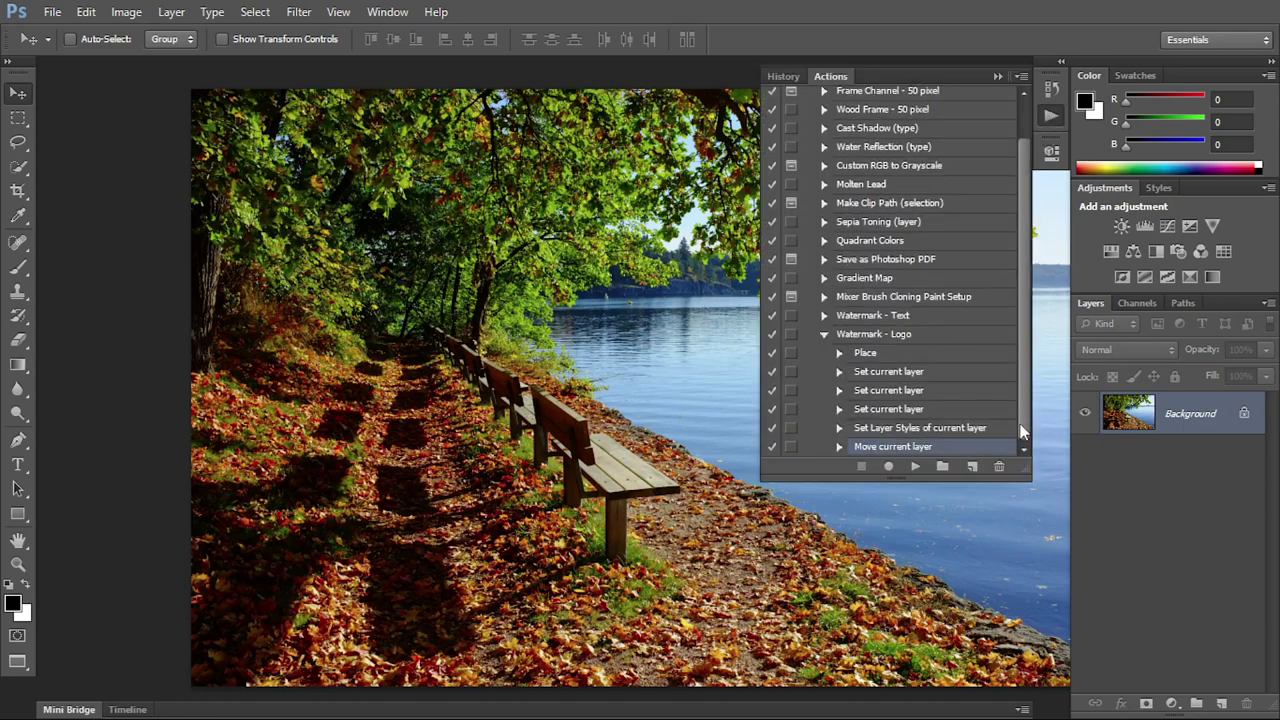
{"action": "left_click", "coordinate": [904, 409]}
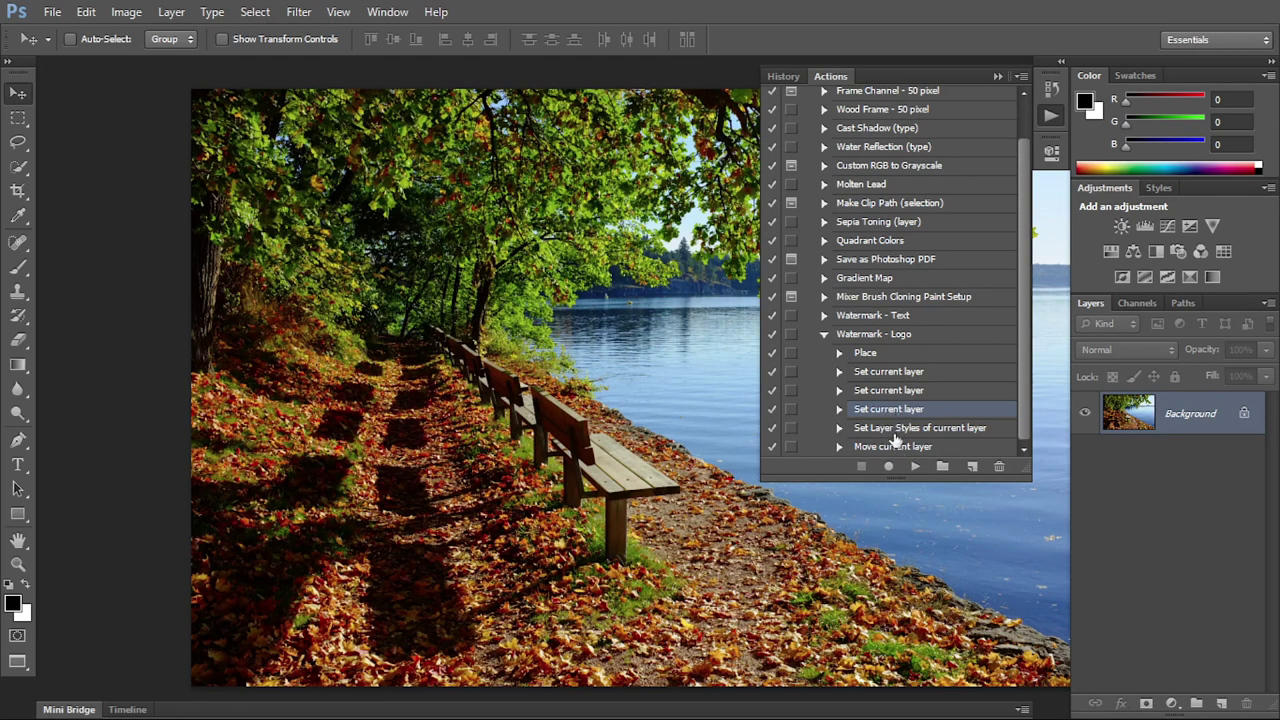
{"action": "left_click", "coordinate": [860, 336]}
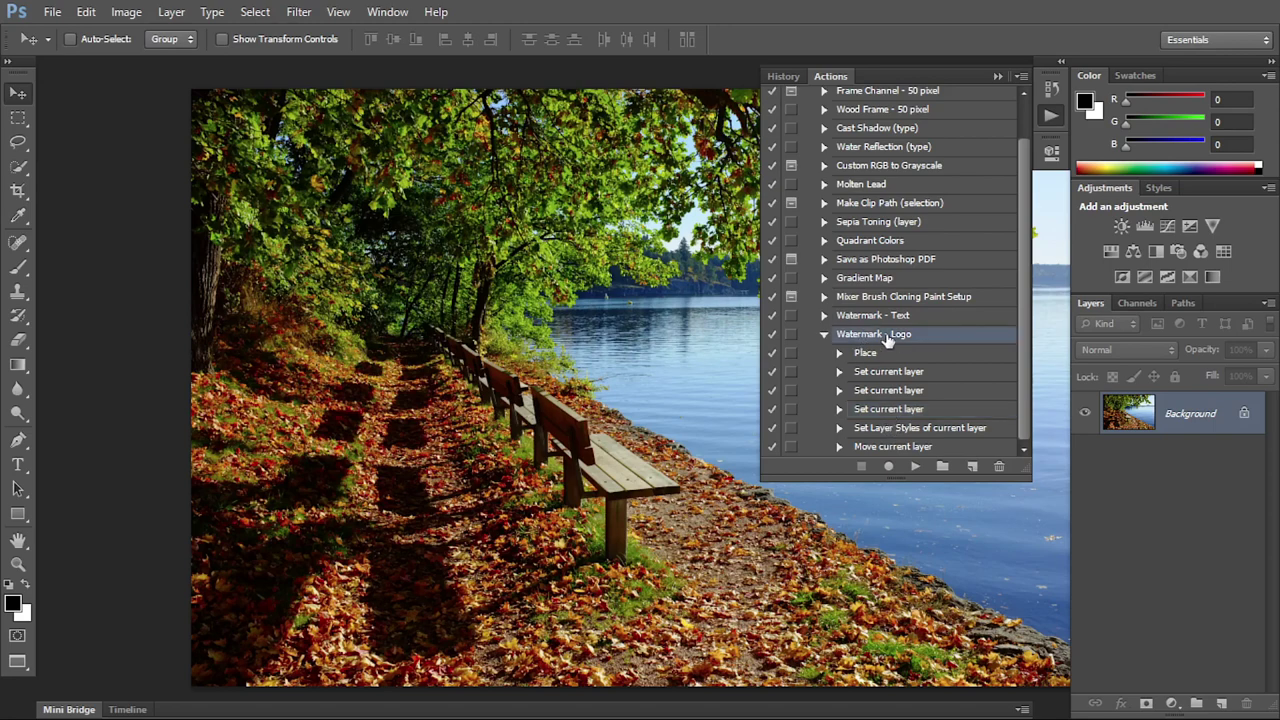
{"action": "left_click", "coordinate": [824, 339]}
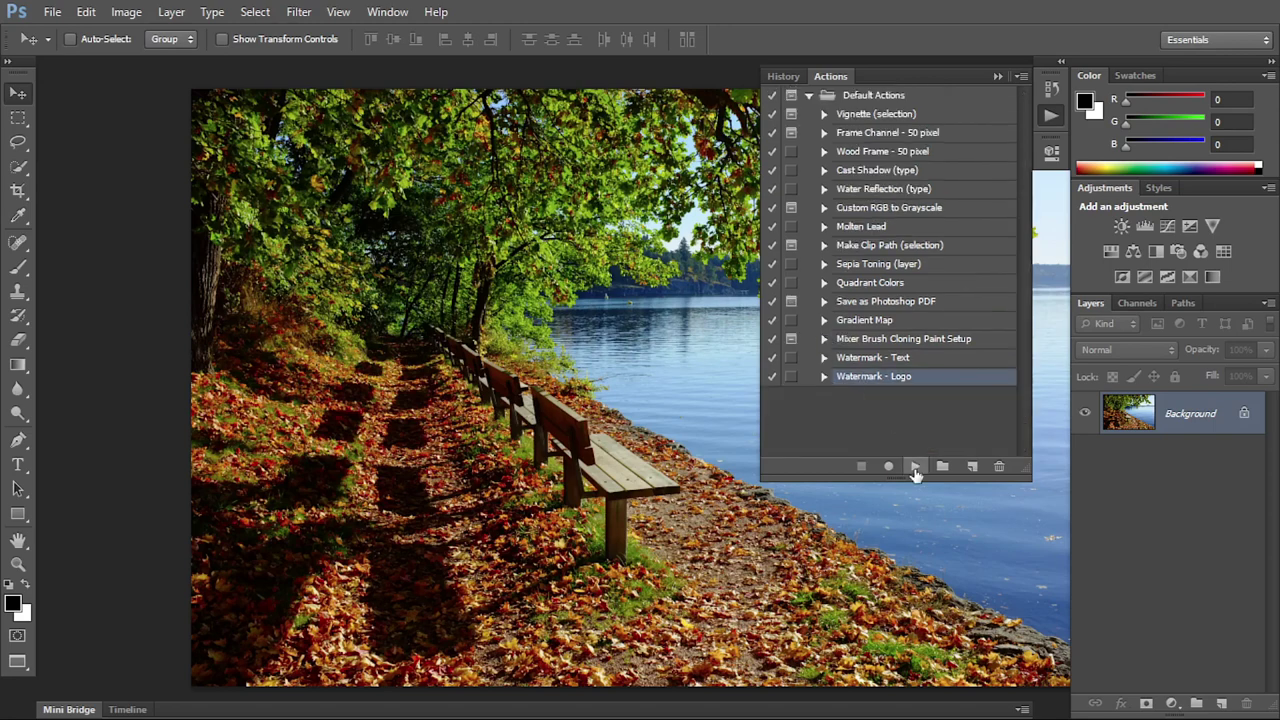
Play Watermark - Logo on the lakeside bench photo and drag the faded logo bottom-right.
{"action": "left_click", "coordinate": [915, 466]}
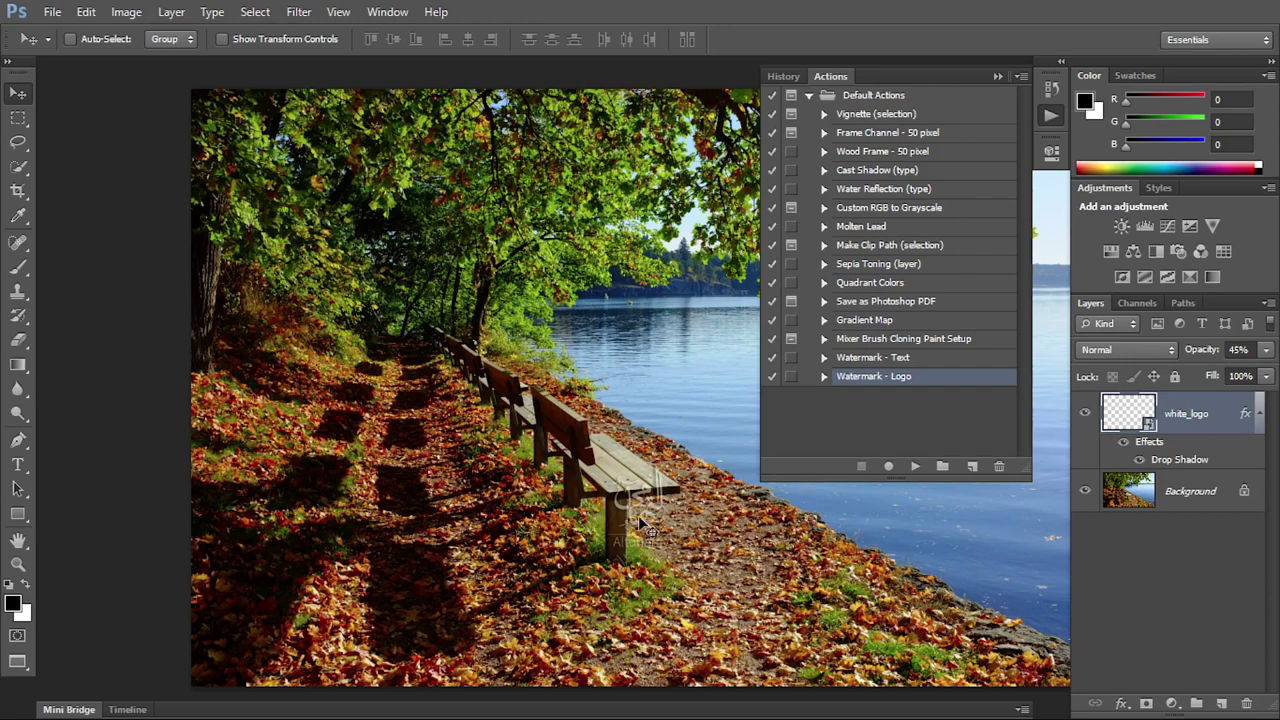
{"action": "mouse_move", "coordinate": [645, 528]}
{"action": "left_mouse_down"}
{"action": "mouse_move", "coordinate": [990, 665]}
{"action": "mouse_move", "coordinate": [1010, 544]}
{"action": "left_mouse_up"}
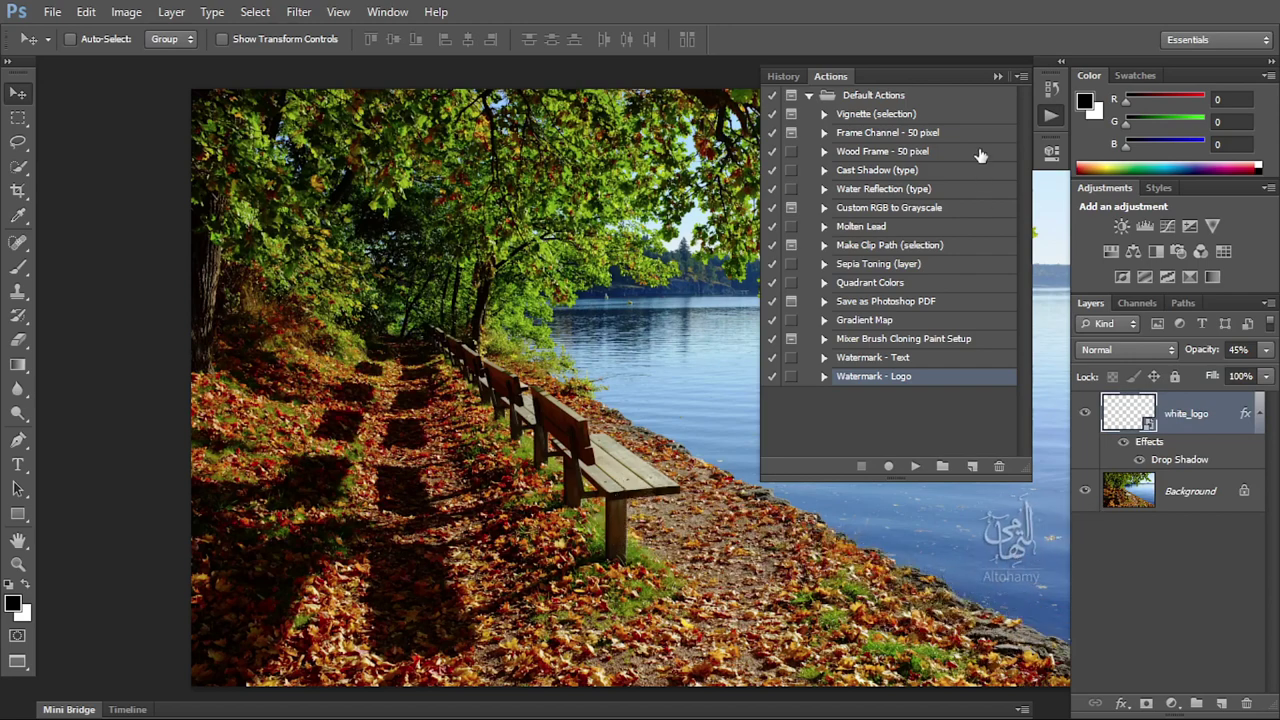
{"action": "left_click", "coordinate": [997, 76]}
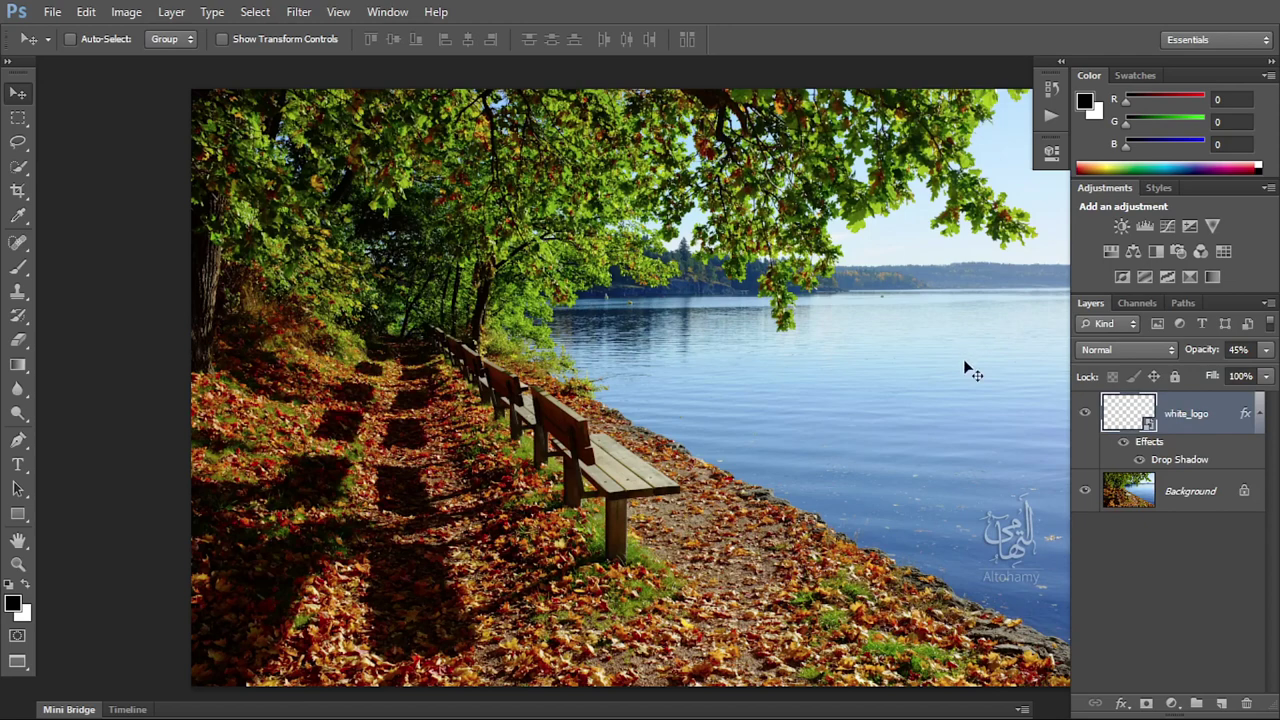